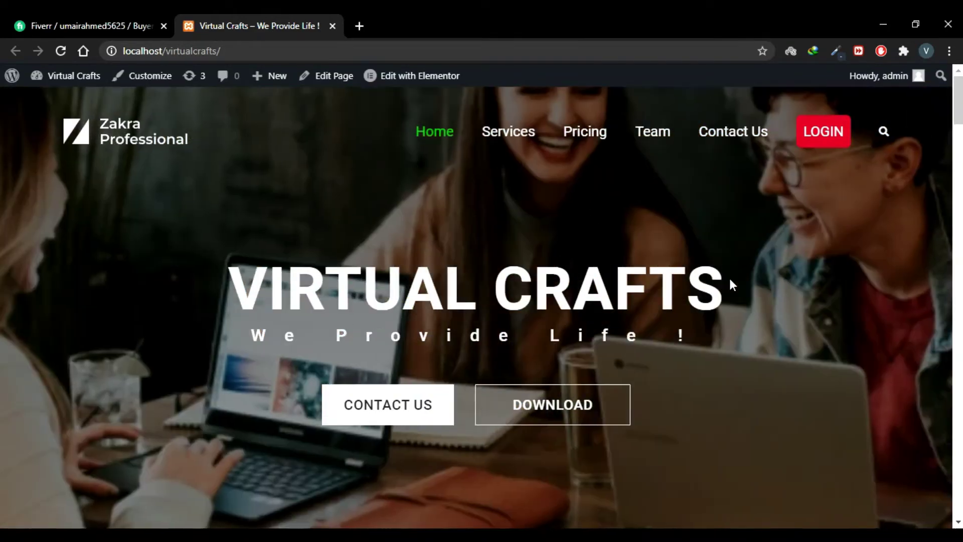
Step: Look through the Virtual Crafts homepage down to its footer and return to the page start with the scroll-to-top button
scroll(731, 281, "down", 5)
scroll(731, 281, "down", 9)
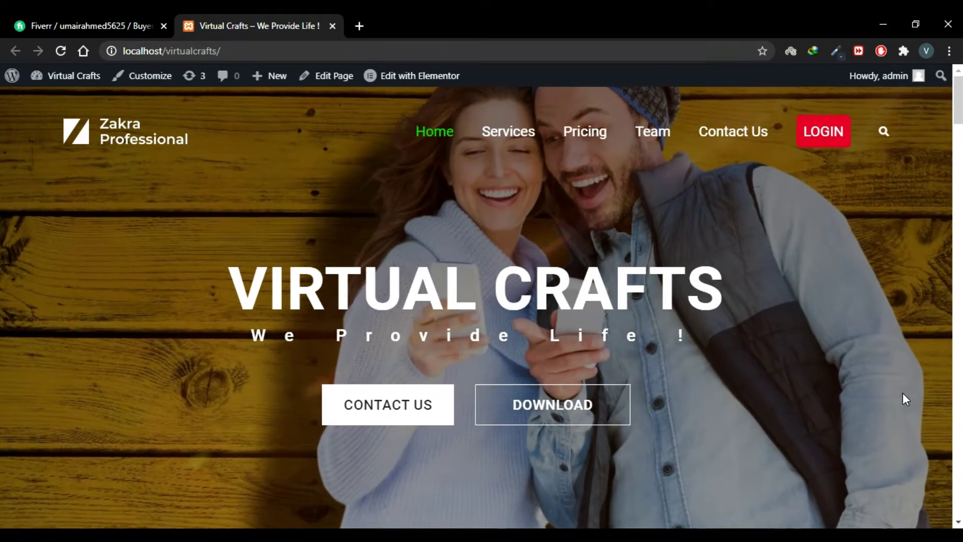
scroll(905, 399, "down", 8)
scroll(906, 399, "down", 15)
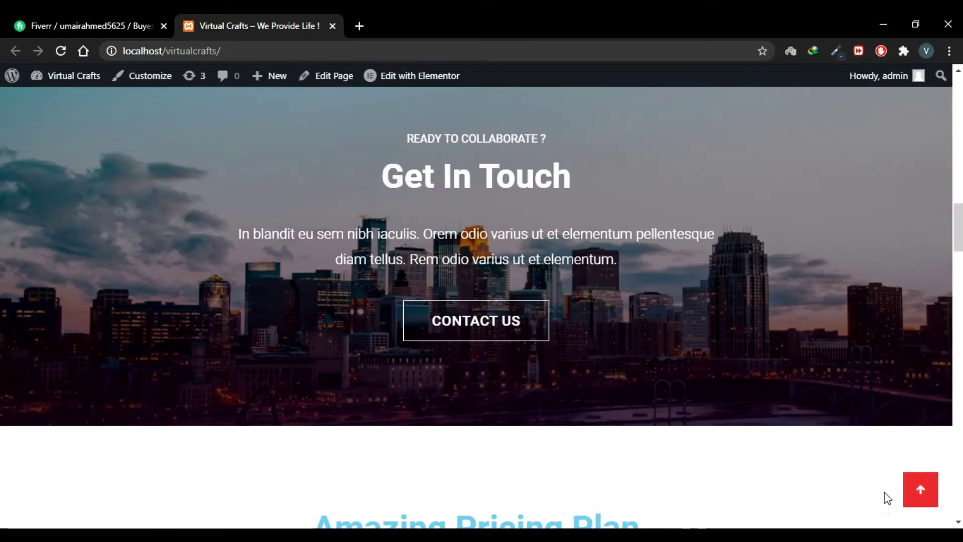
left_click(920, 491)
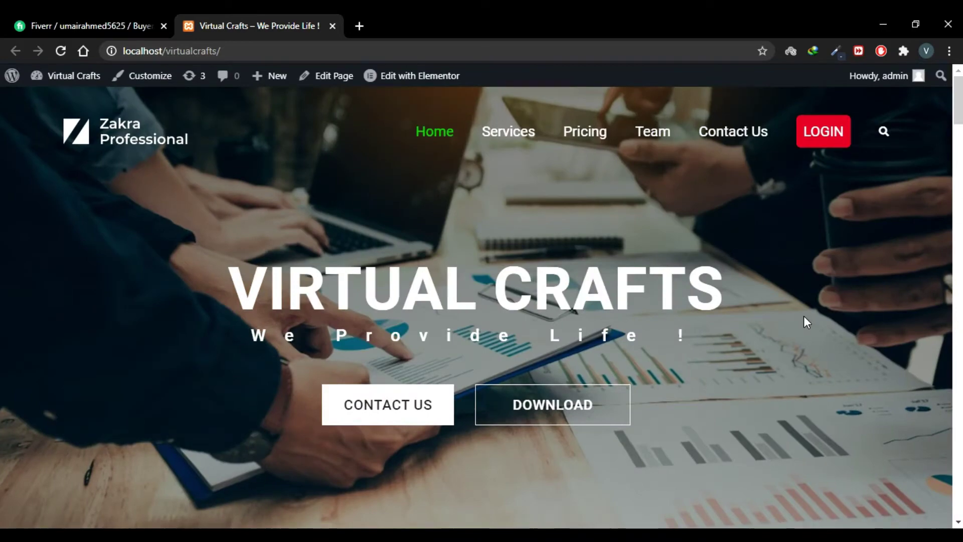
scroll(894, 230, "down", 10)
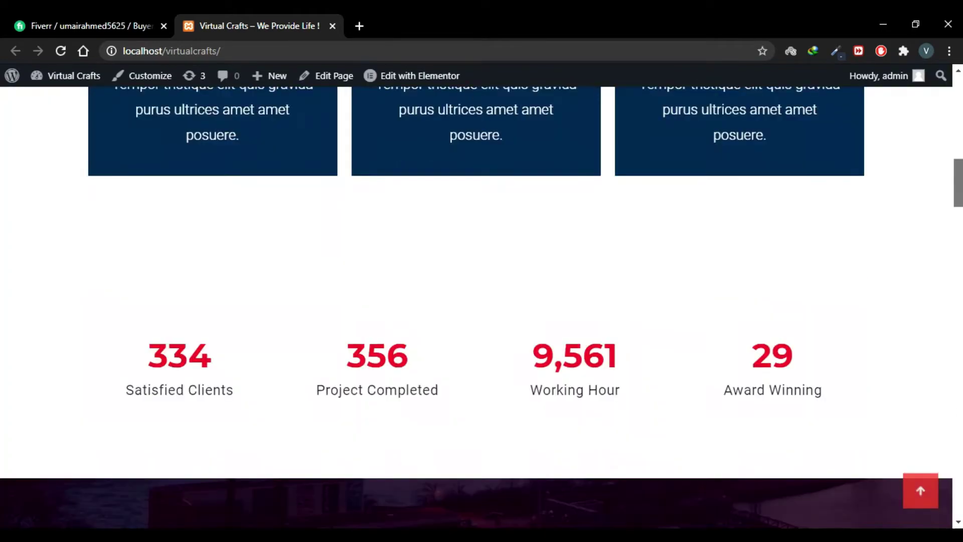
scroll(482, 301, "down", 15)
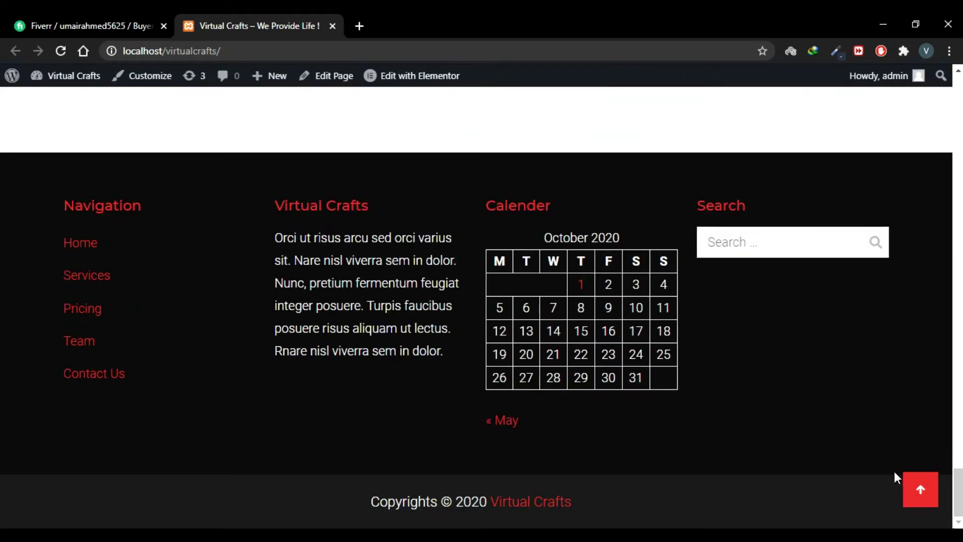
left_click(922, 491)
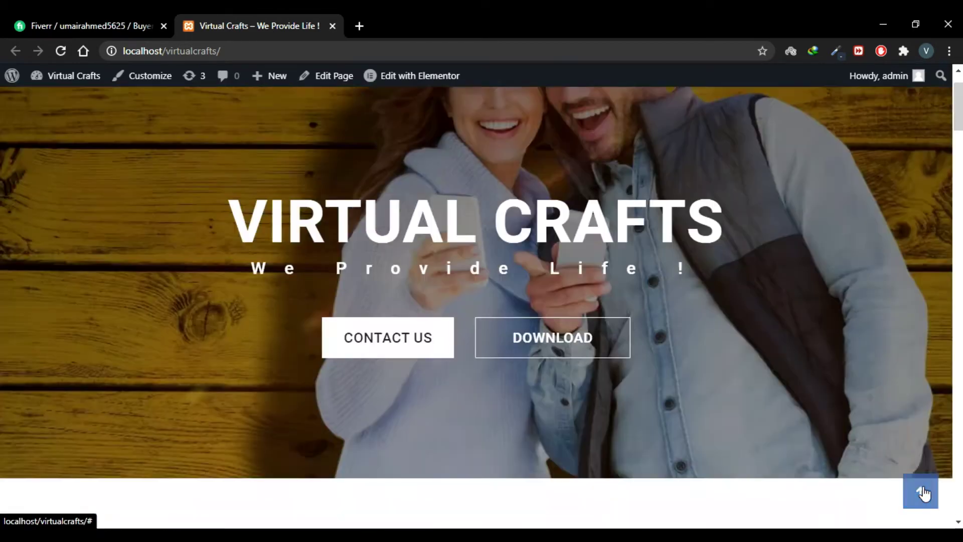
Step: Examine the homepage's services, pricing, contact and footer sections while trying its scroll-to-top button
scroll(791, 396, "down", 15)
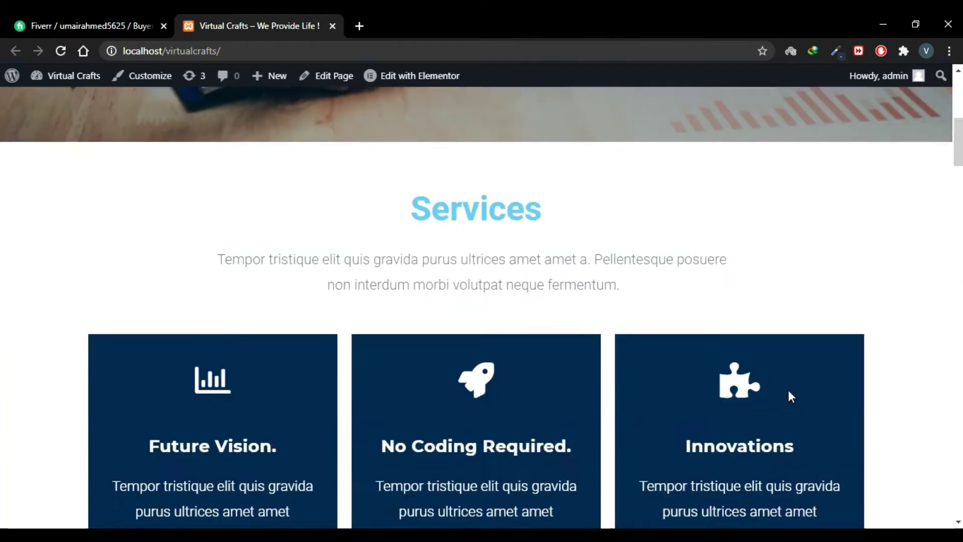
scroll(790, 396, "down", 10)
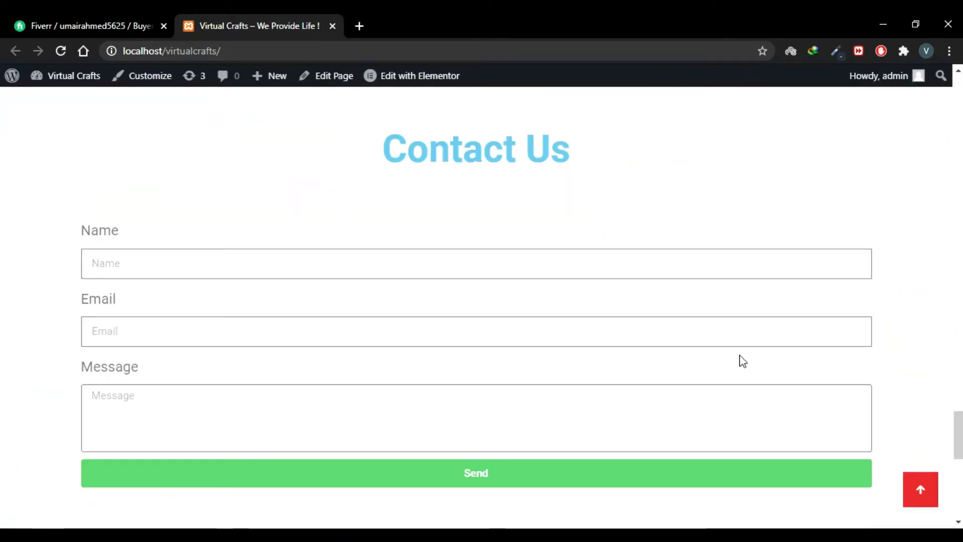
scroll(742, 358, "down", 8)
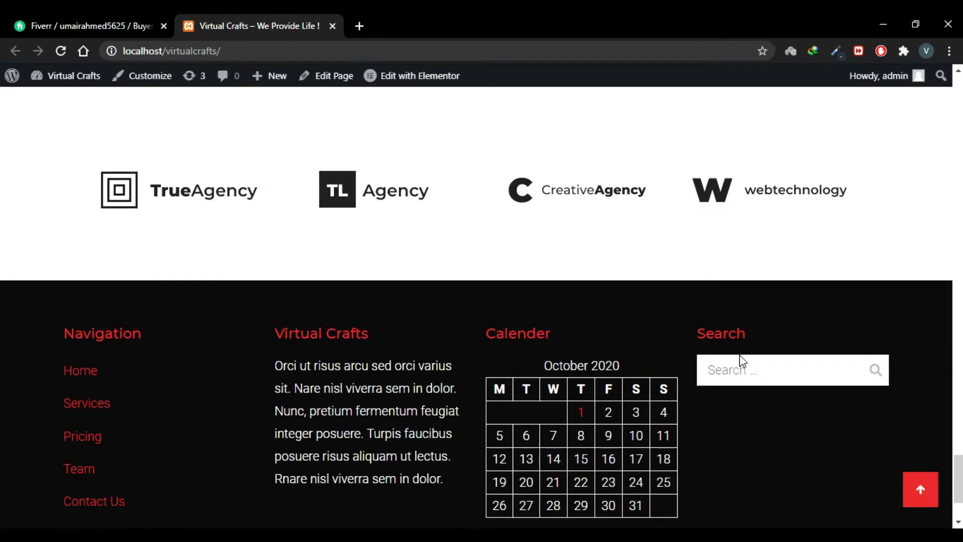
scroll(742, 356, "down", 3)
left_click(942, 494)
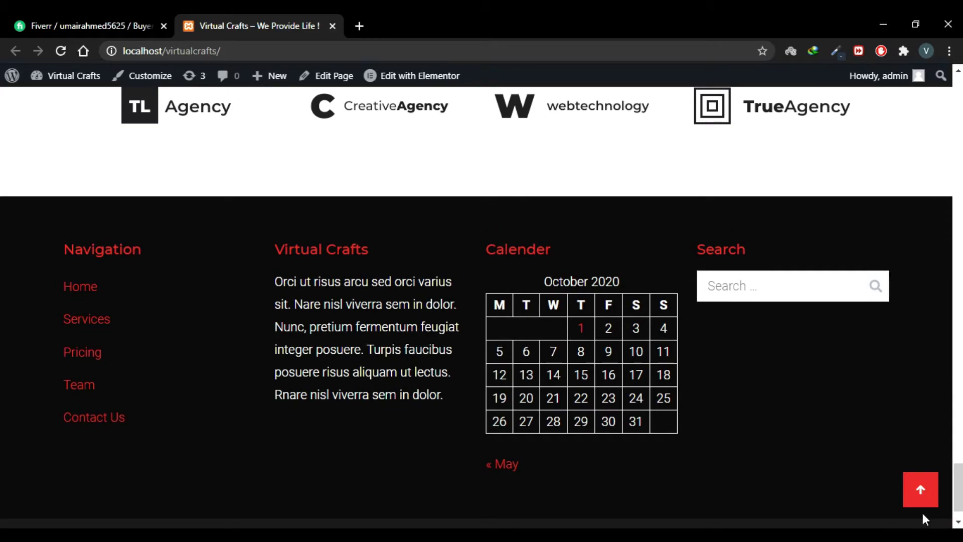
scroll(728, 246, "down", 1)
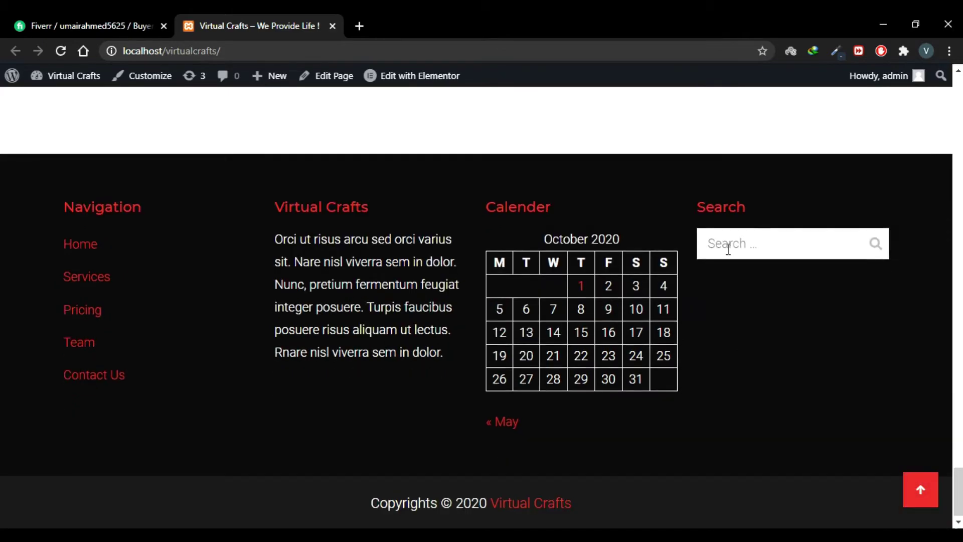
scroll(728, 248, "up", 15)
scroll(727, 249, "down", 20)
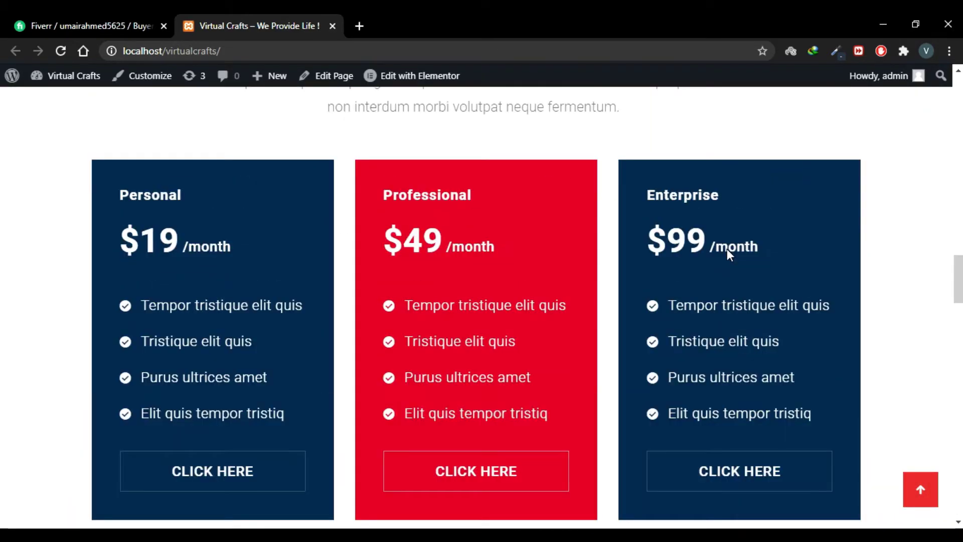
scroll(816, 362, "up", 2)
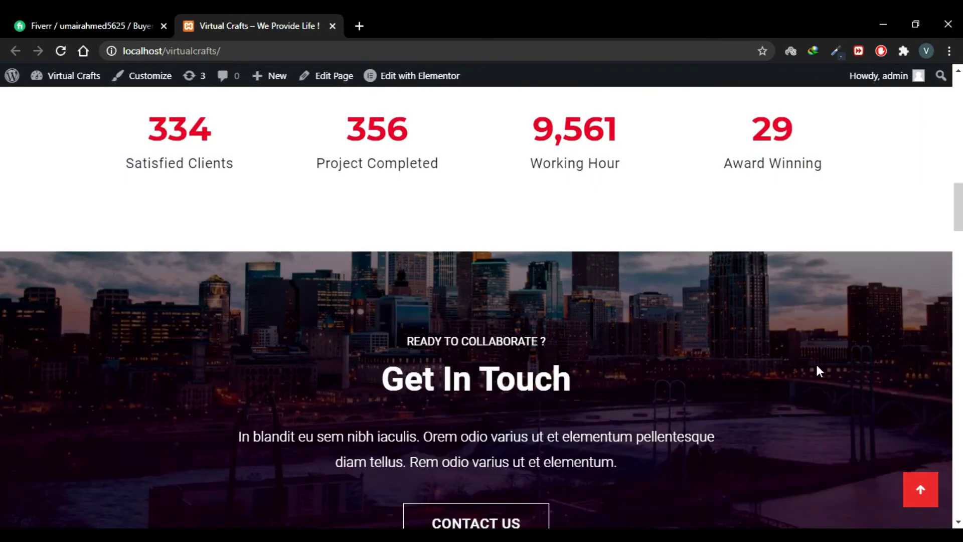
scroll(921, 491, "up", 5)
scroll(921, 491, "down", 2)
left_click(920, 491)
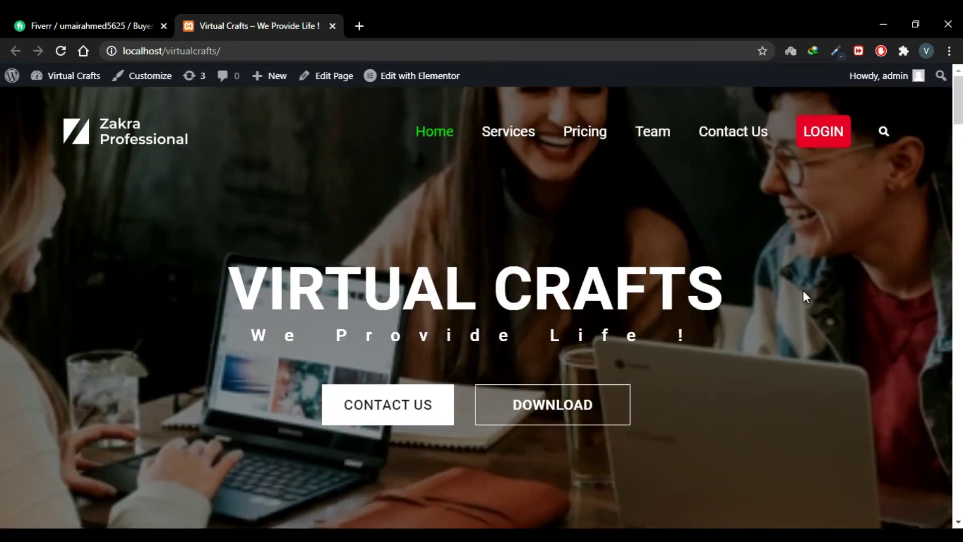
Step: Check the homepage down to the pricing section for a scroll-to-top button and return to the header
scroll(818, 310, "down", 8)
scroll(821, 317, "down", 15)
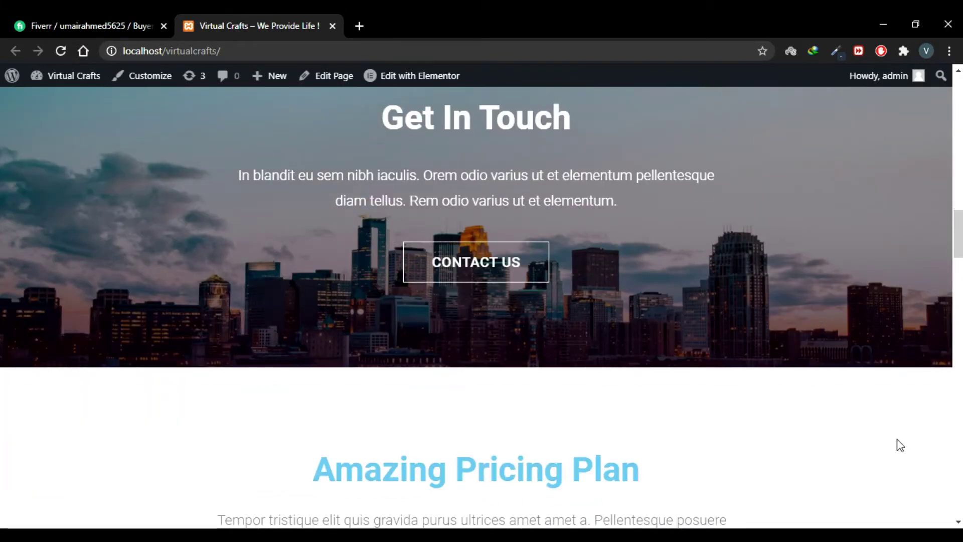
scroll(796, 261, "up", 18)
scroll(797, 264, "up", 5)
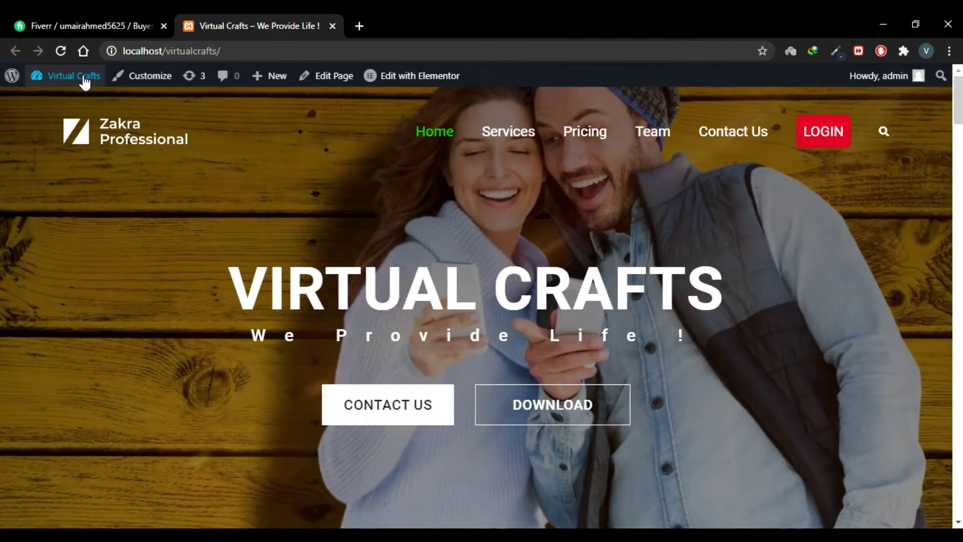
Step: Open the site's WordPress dashboard in a separate browser tab and start customizing the theme's appearance
mouse_move(78, 78)
right_click(75, 98)
left_click(90, 105)
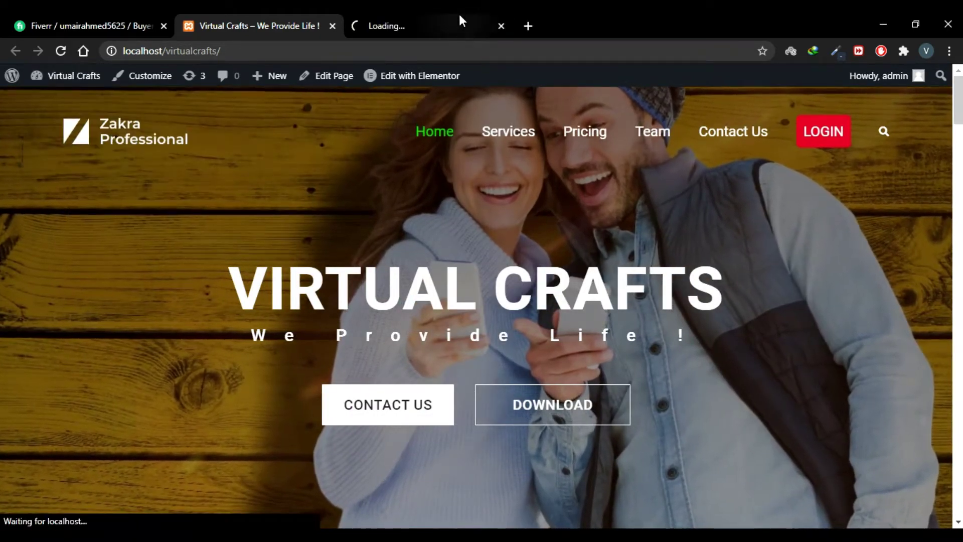
left_click(460, 15)
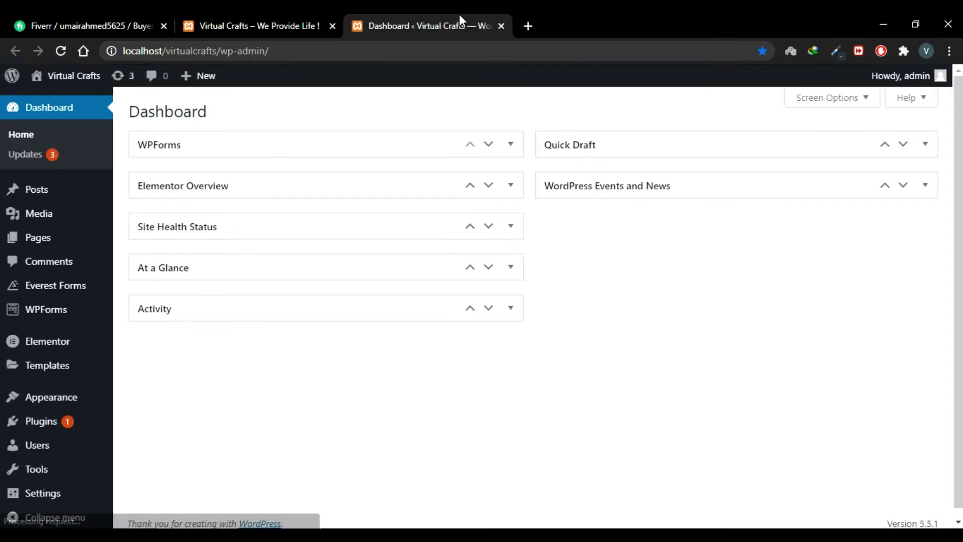
mouse_move(63, 405)
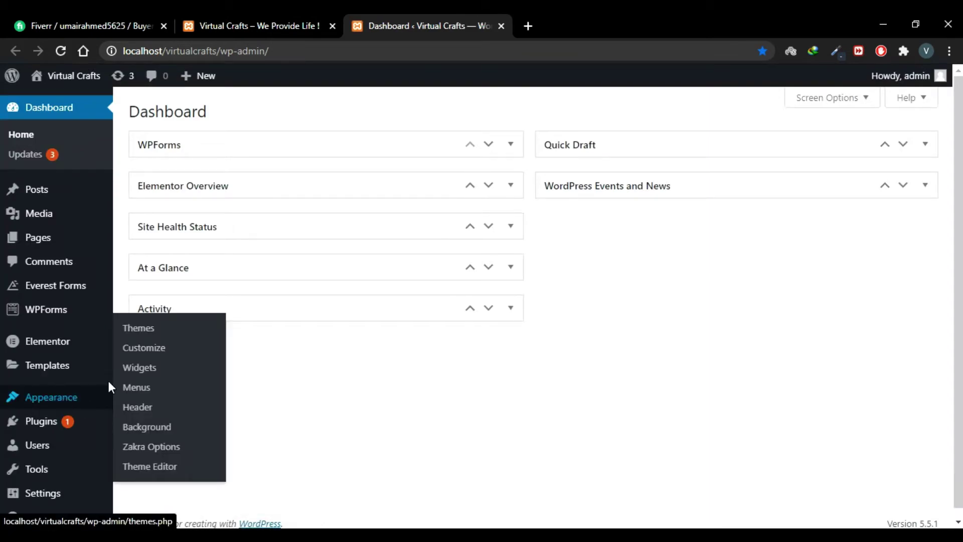
left_click(187, 348)
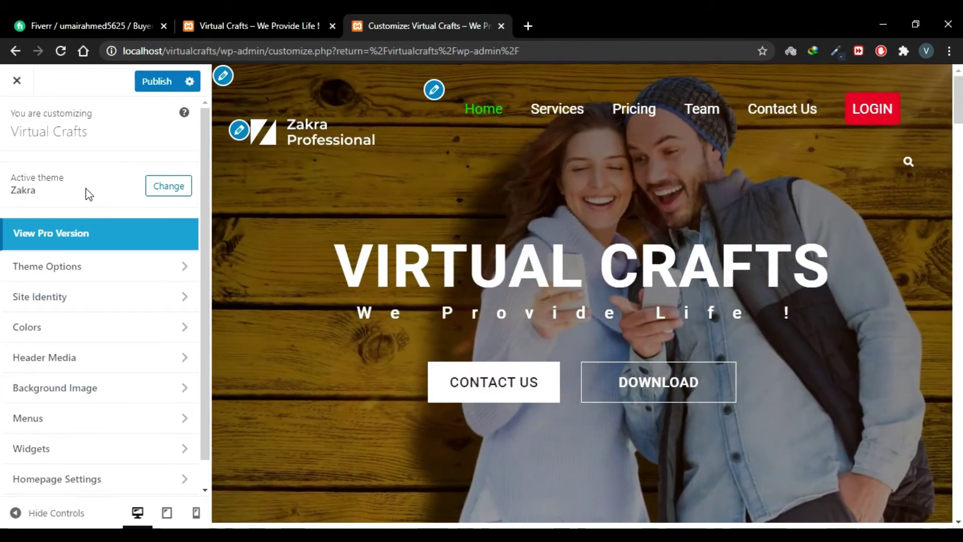
Step: Enable Scroll to Top in the footer section of the theme options
left_click(103, 274)
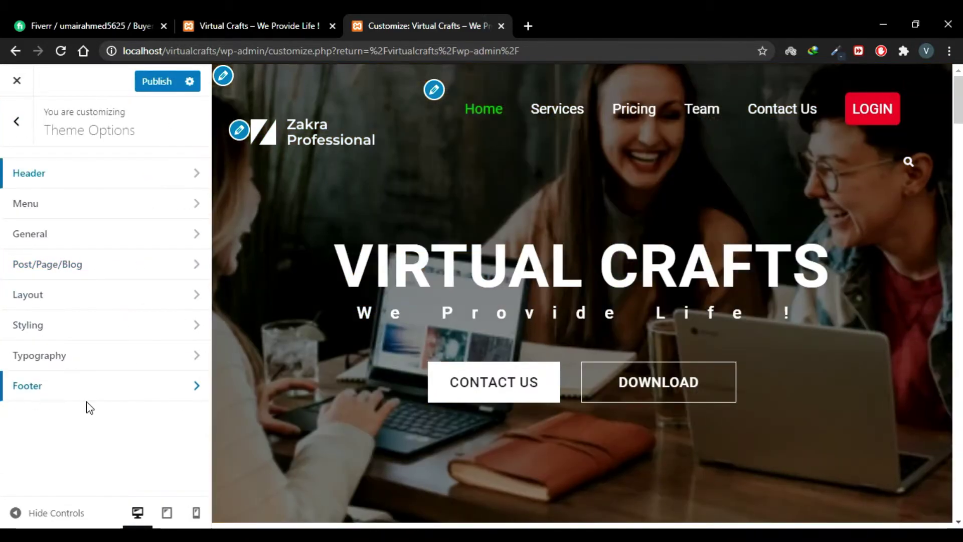
left_click(72, 387)
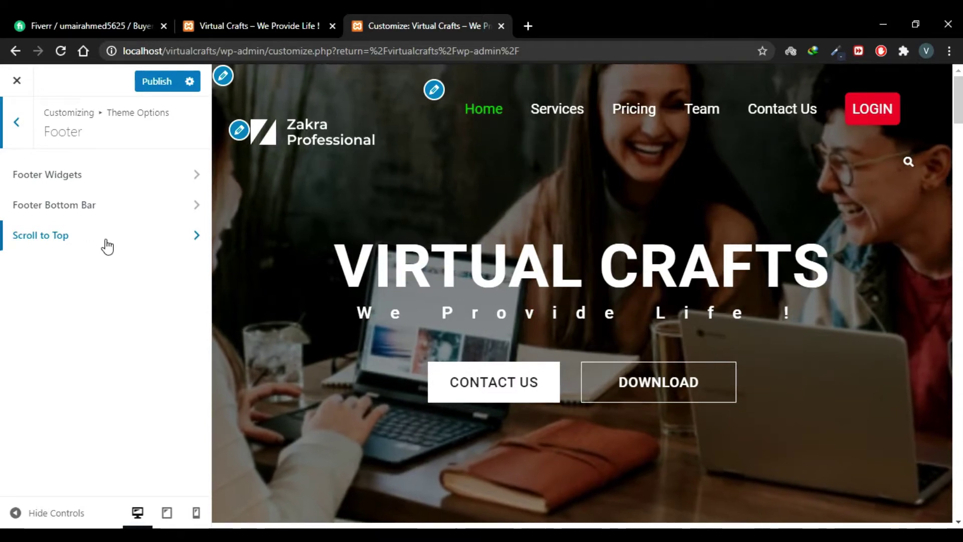
left_click(107, 247)
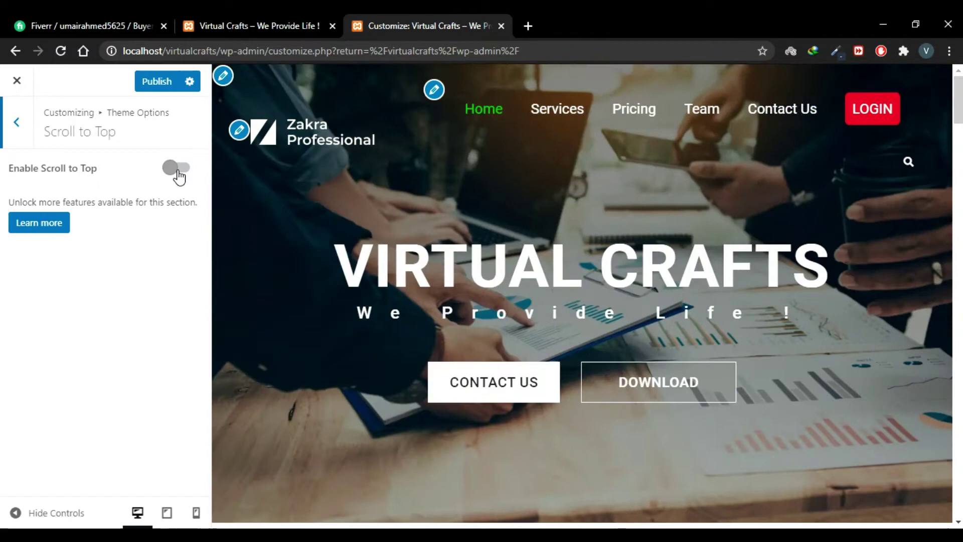
left_click(177, 168)
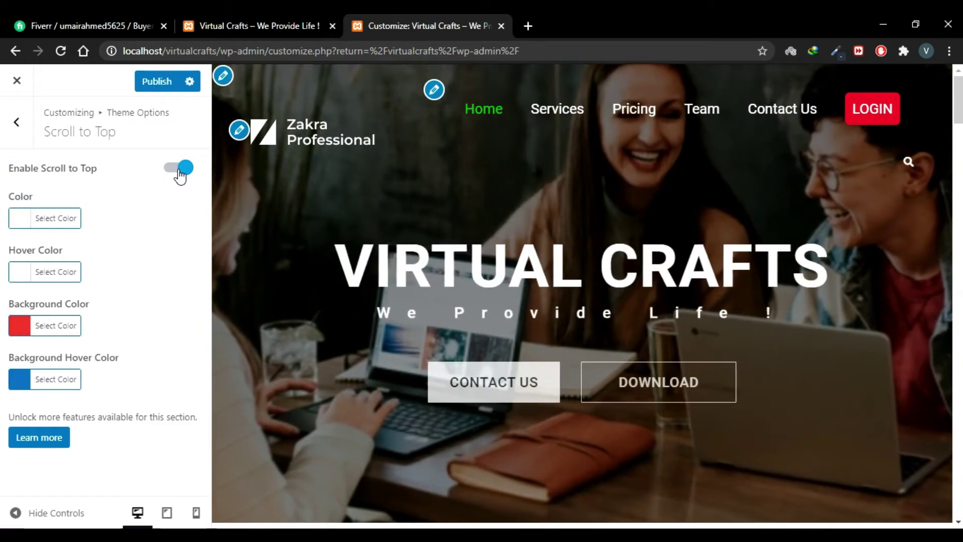
Step: Test the scroll-to-top button in the customizer preview and publish the theme changes
scroll(707, 276, "down", 7)
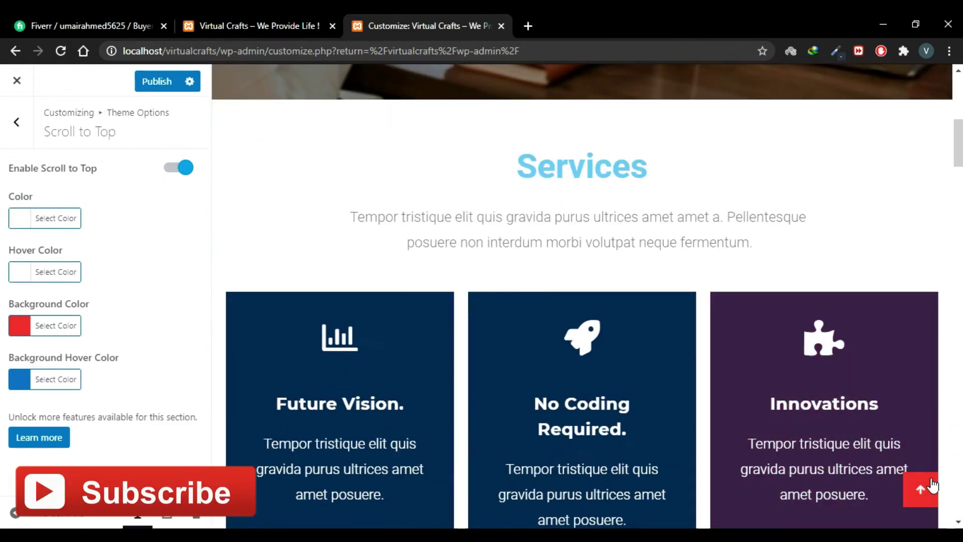
scroll(948, 514, "down", 4)
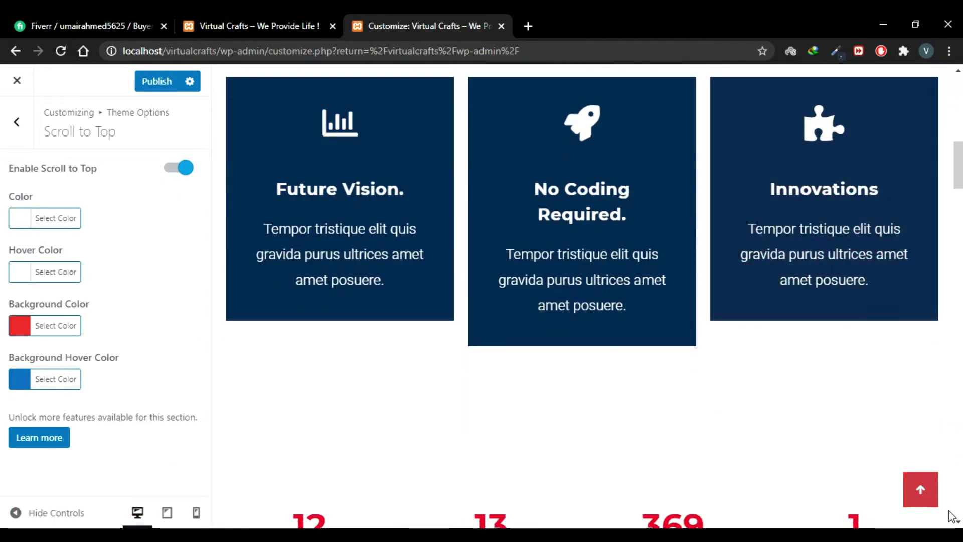
left_click(922, 499)
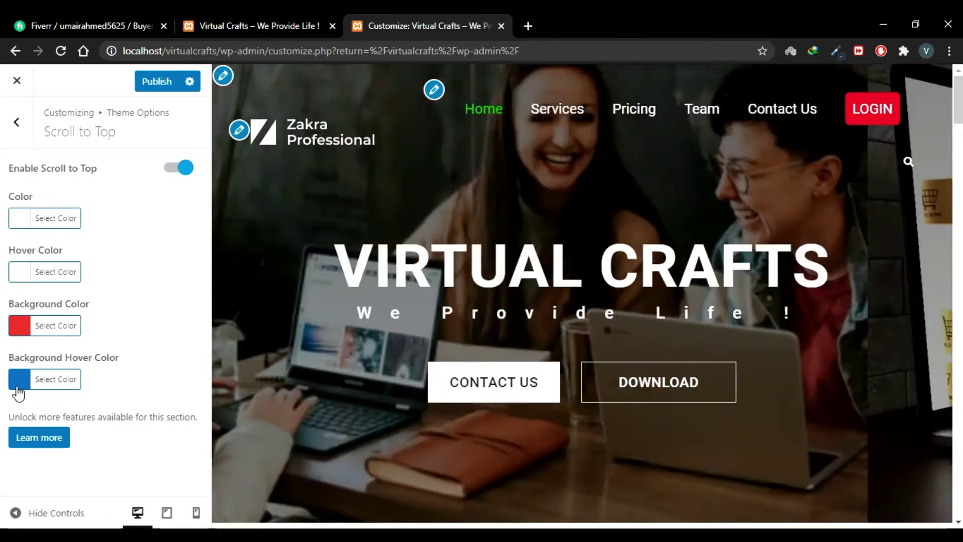
scroll(696, 337, "down", 10)
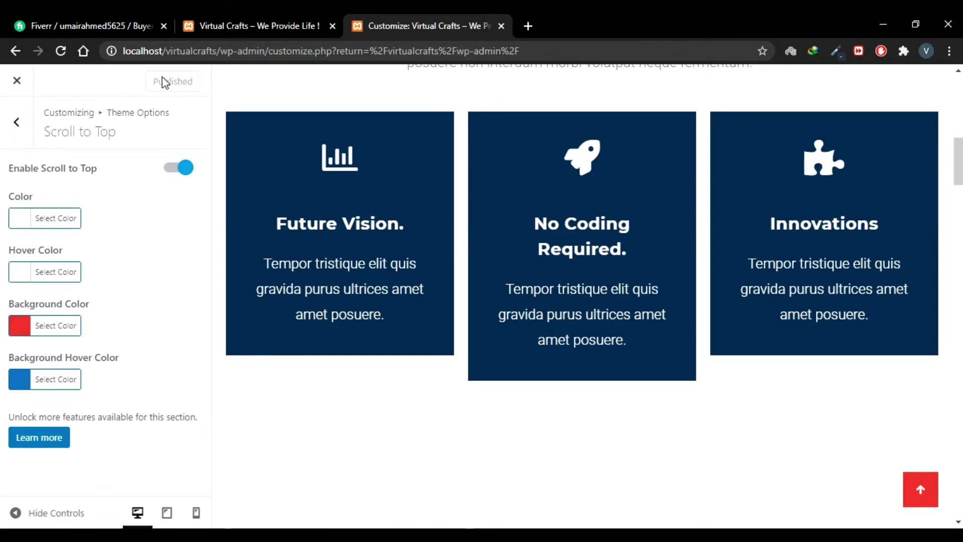
Step: Reload the live Virtual Crafts homepage and test the scroll-to-top button from the statistics section
left_click(246, 14)
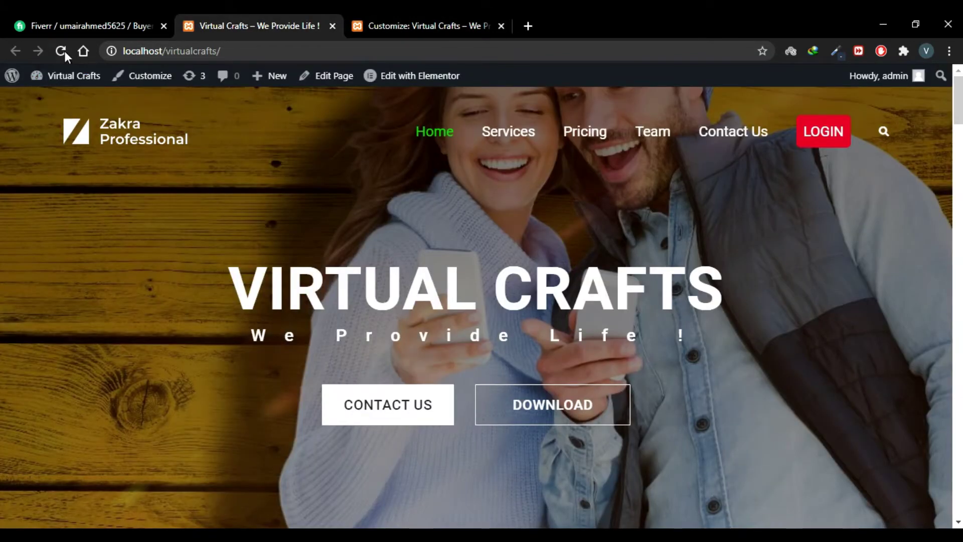
left_click(64, 52)
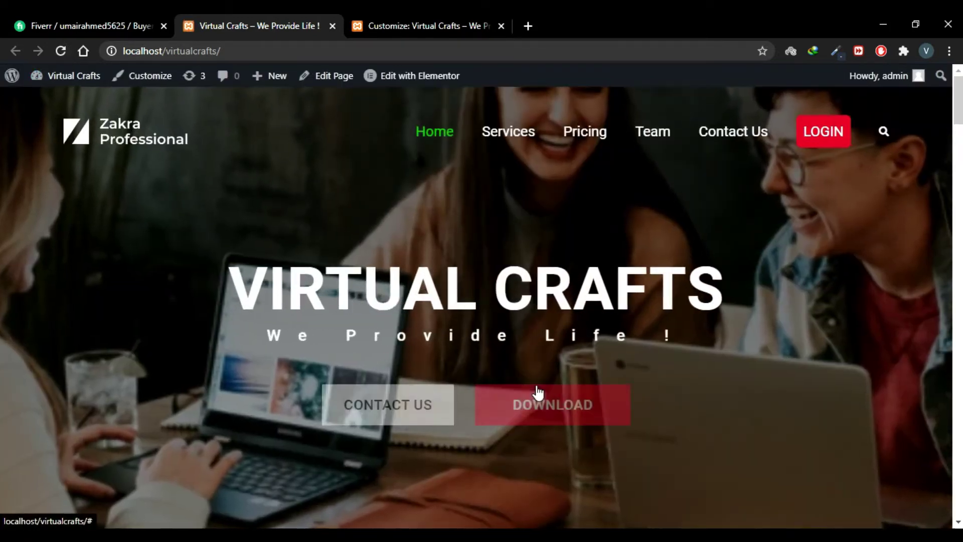
scroll(538, 391, "down", 4)
scroll(538, 385, "down", 11)
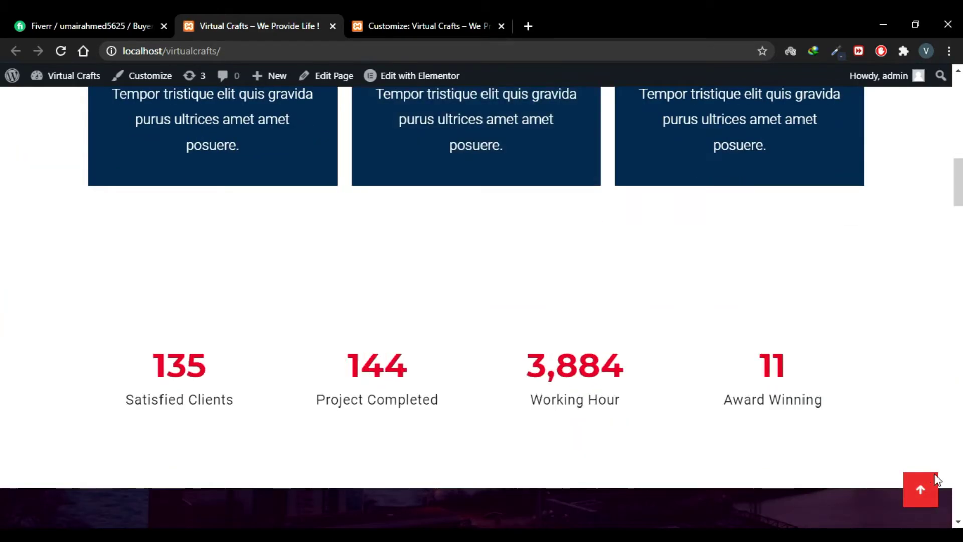
left_click(922, 491)
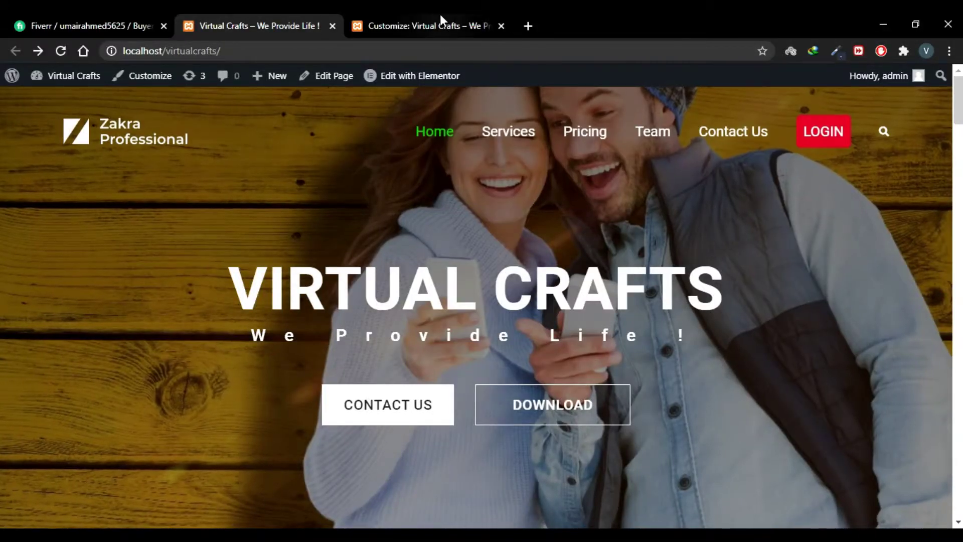
Step: Disable Scroll to Top in the theme's footer options, publish the change and close the customizer
left_click(440, 17)
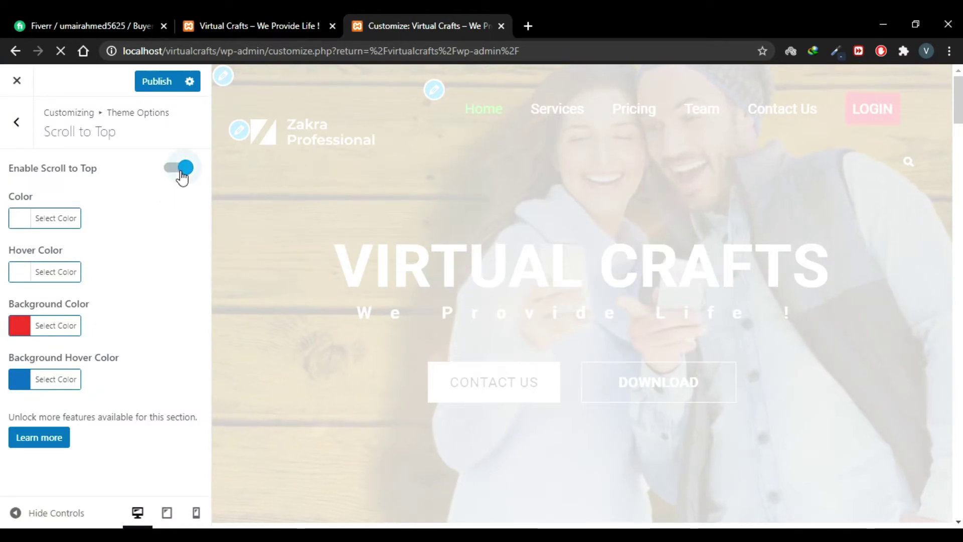
left_click(164, 92)
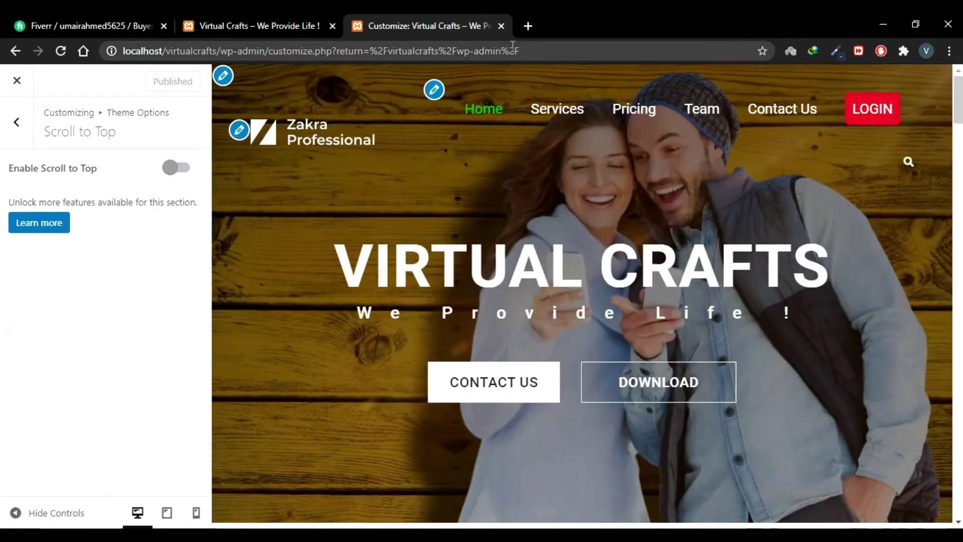
left_click(501, 26)
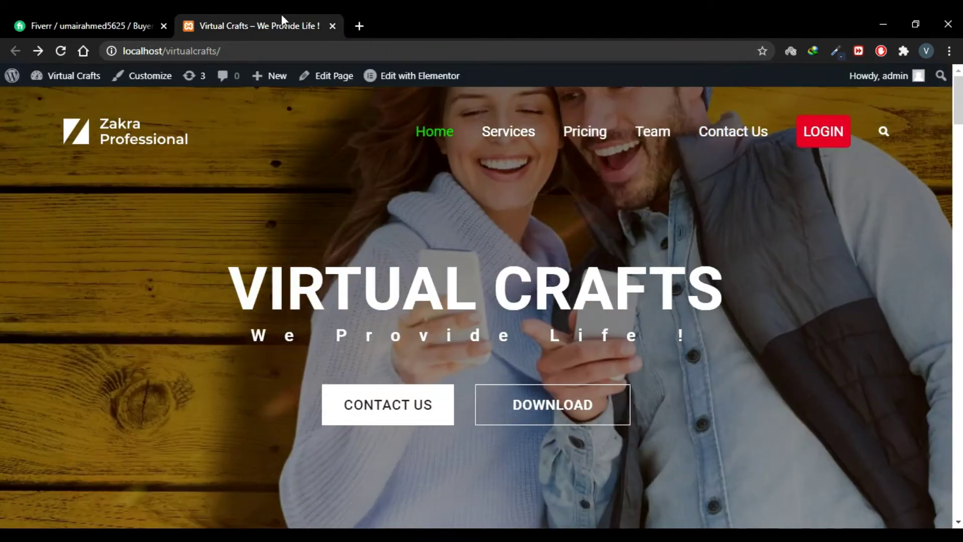
Step: Open the homepage for editing with Elementor and add a Button widget in the empty area below the client logos
mouse_move(420, 78)
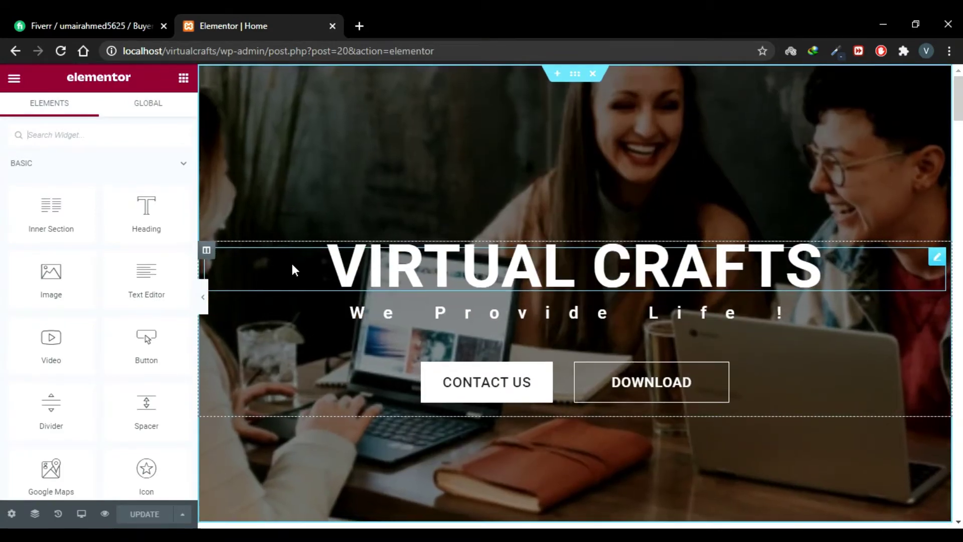
scroll(292, 270, "down", 10)
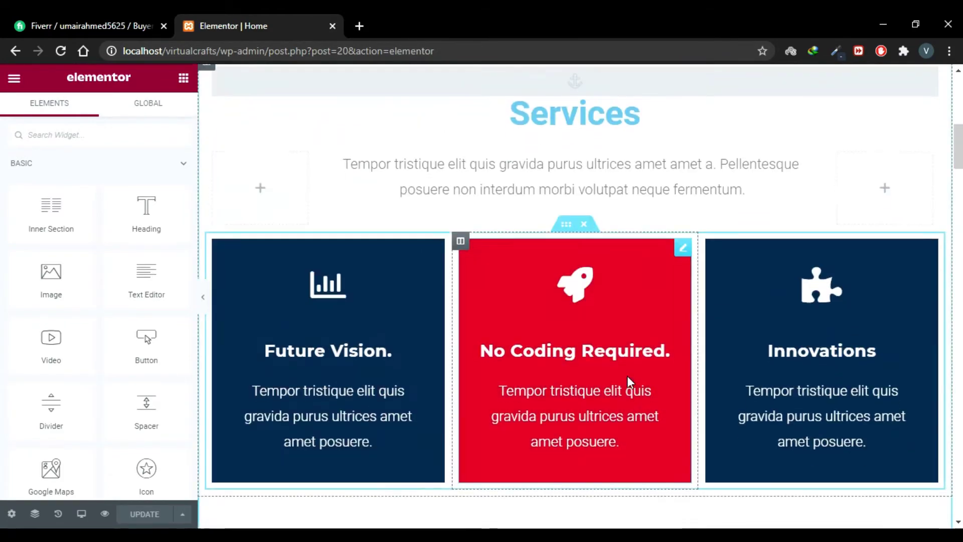
scroll(630, 384, "down", 3)
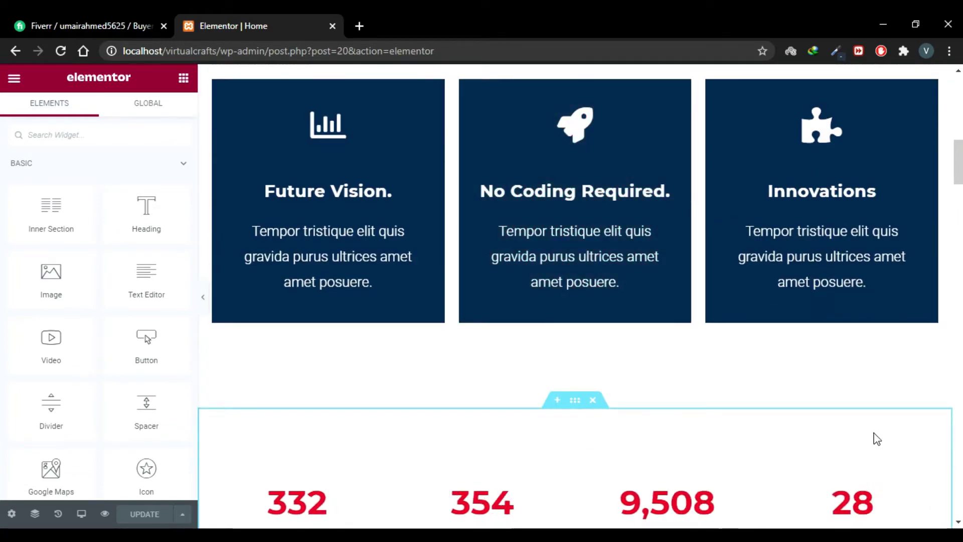
scroll(877, 439, "down", 15)
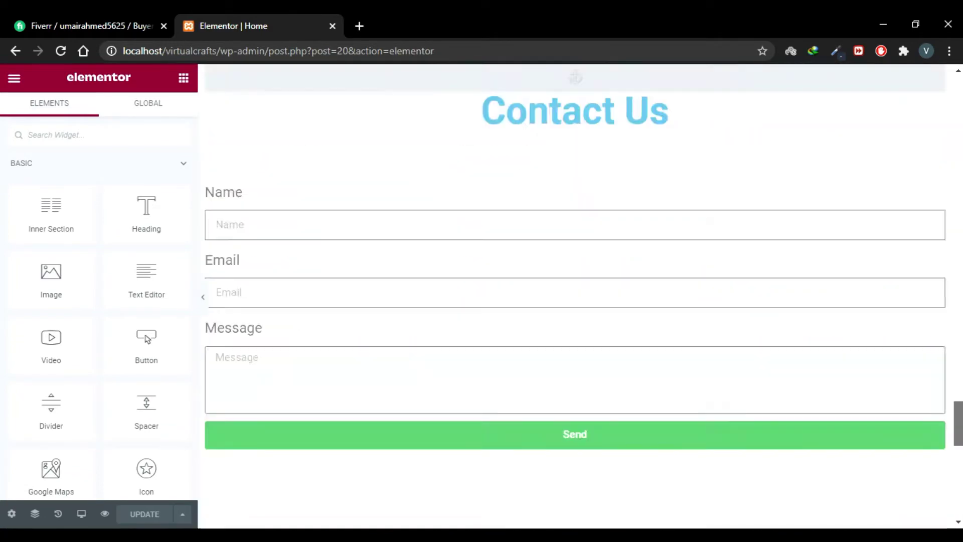
scroll(575, 301, "down", 5)
scroll(575, 301, "up", 3)
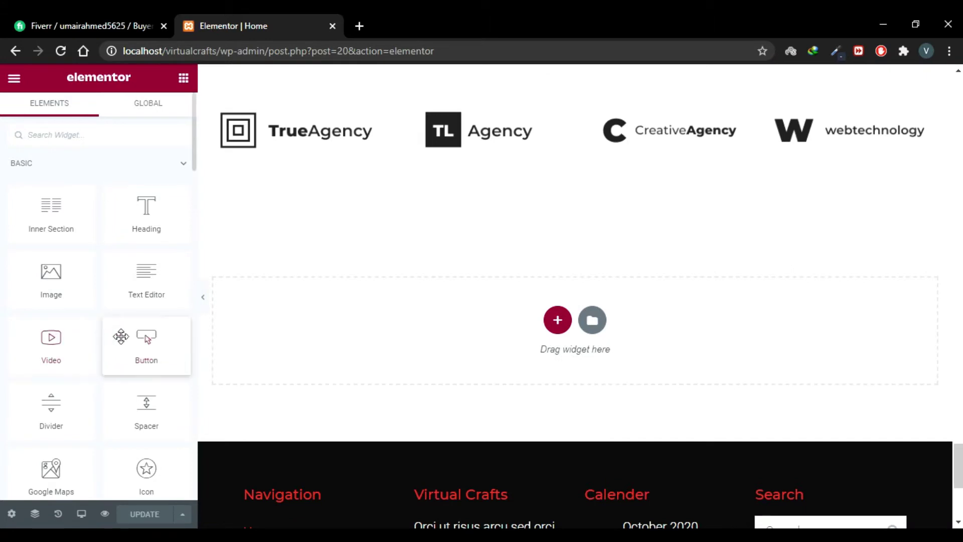
left_click_drag(127, 339, 423, 344)
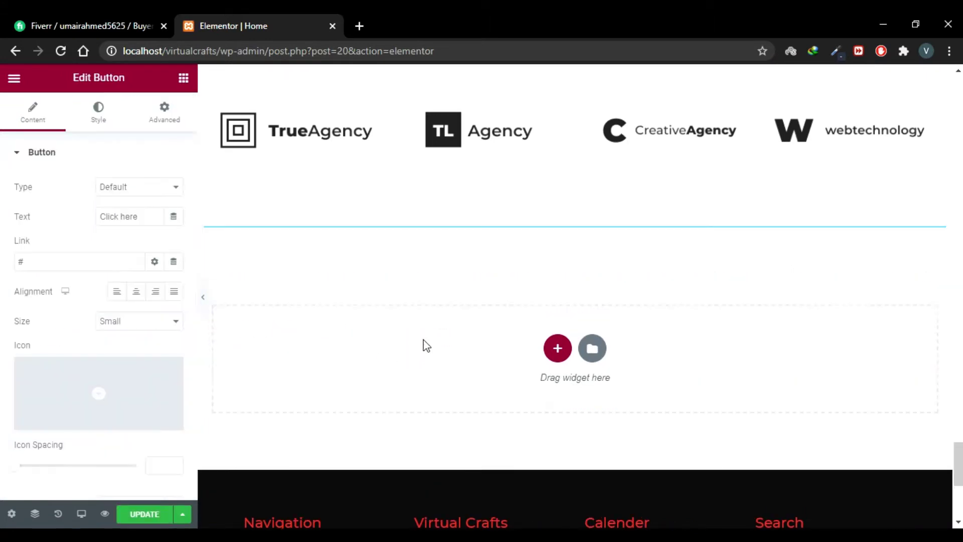
Step: Align the new button to the right and clear its text
left_click(272, 241)
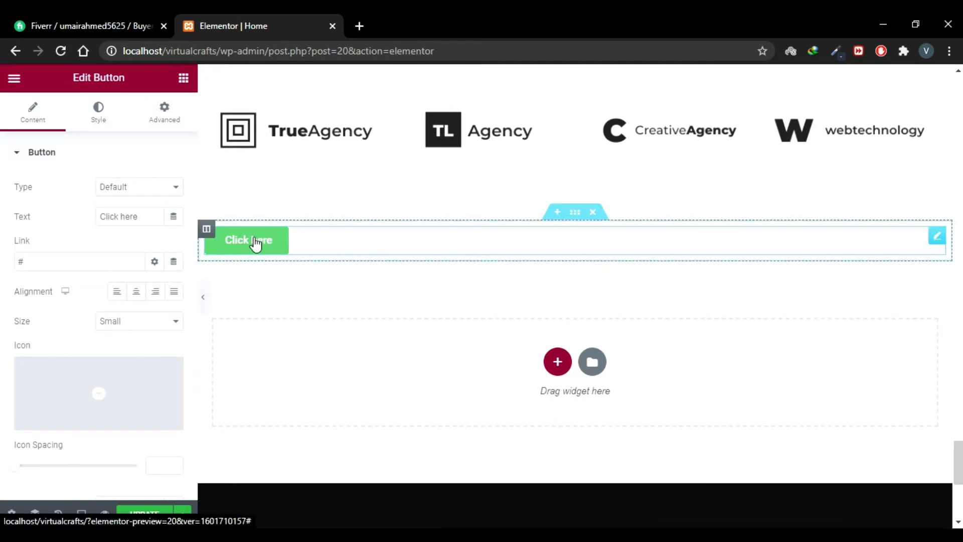
left_click(156, 292)
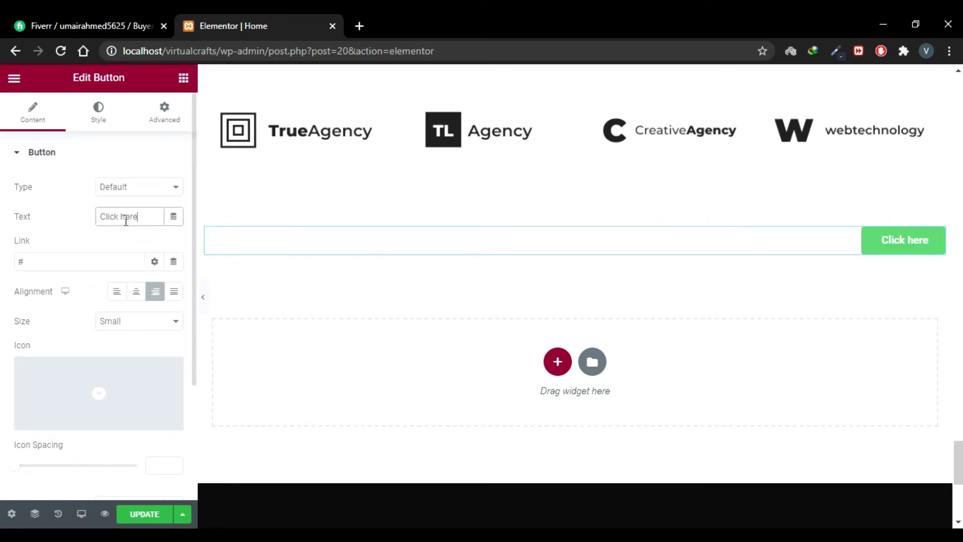
key("BackSpace")
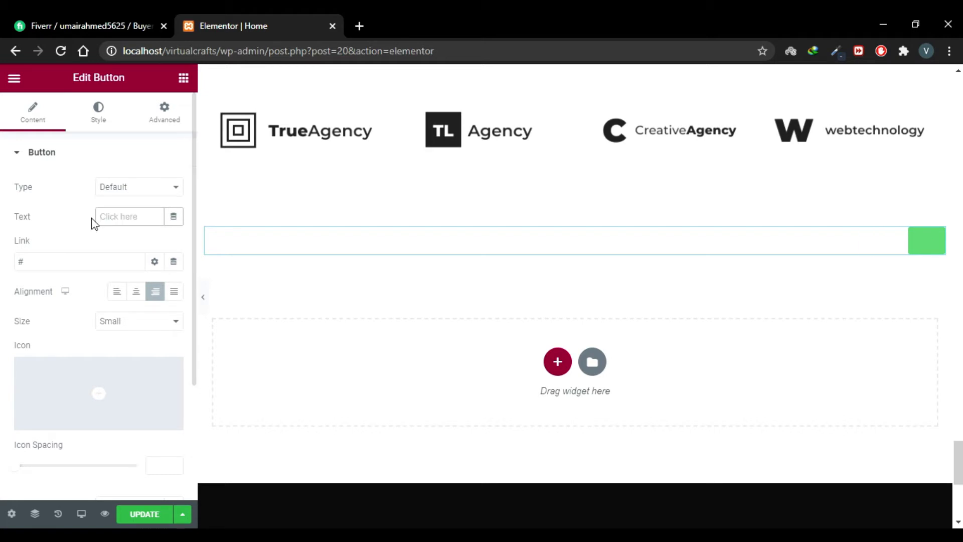
Step: Search the icon library for "arrow", insert the solid circled up-arrow in the button and set the button size to Large
left_click(99, 390)
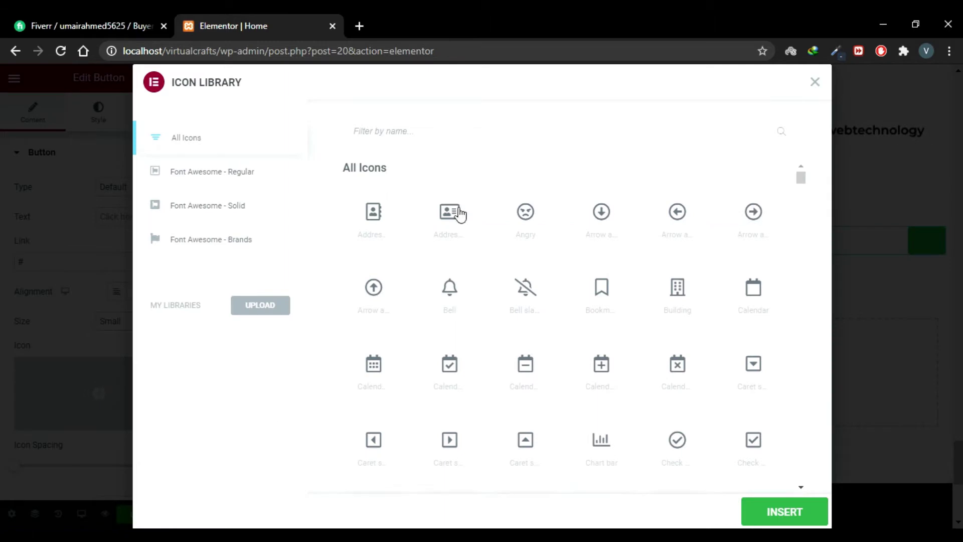
type("arr")
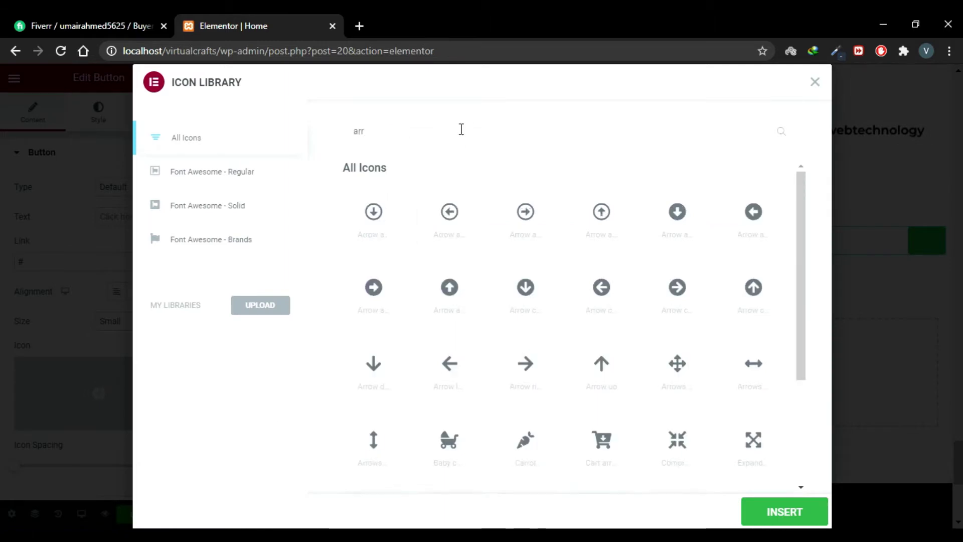
type("ow")
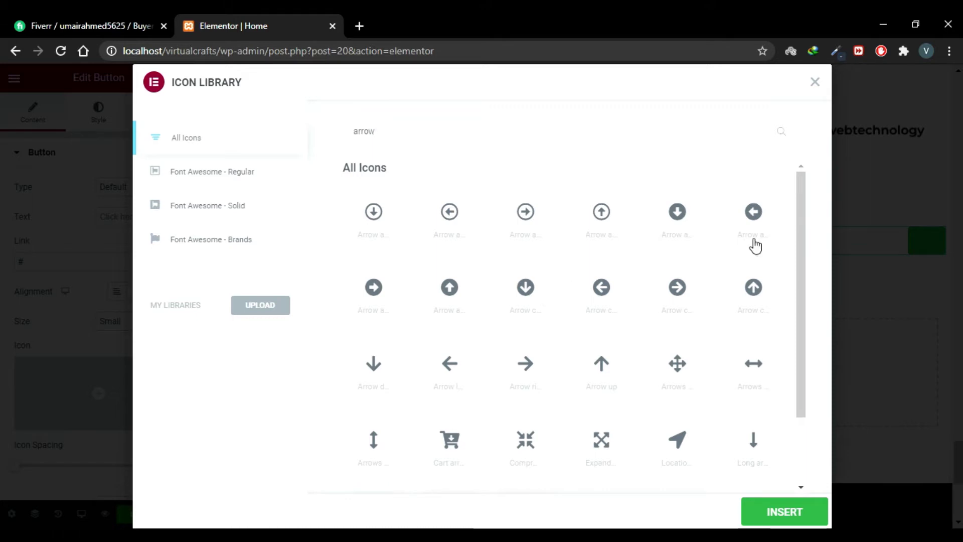
left_click(756, 295)
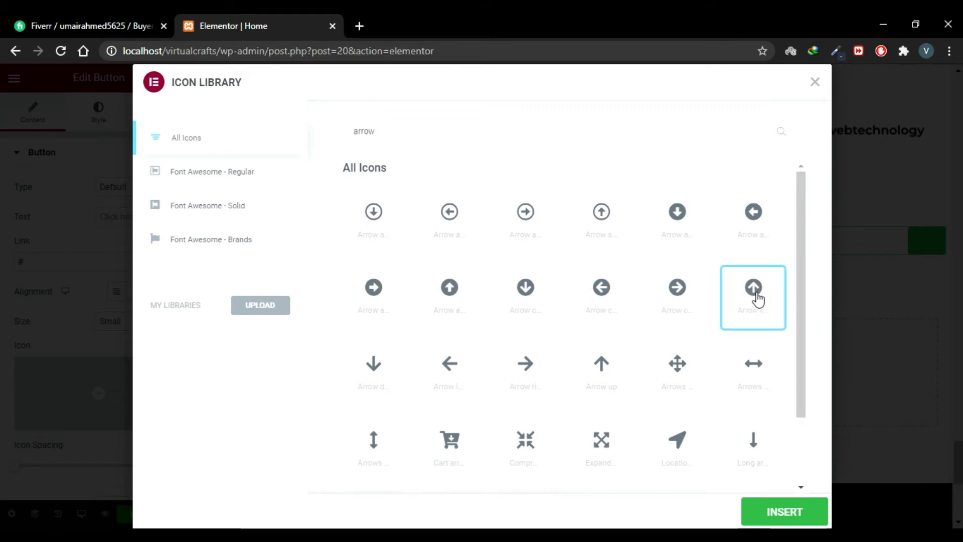
left_click(789, 512)
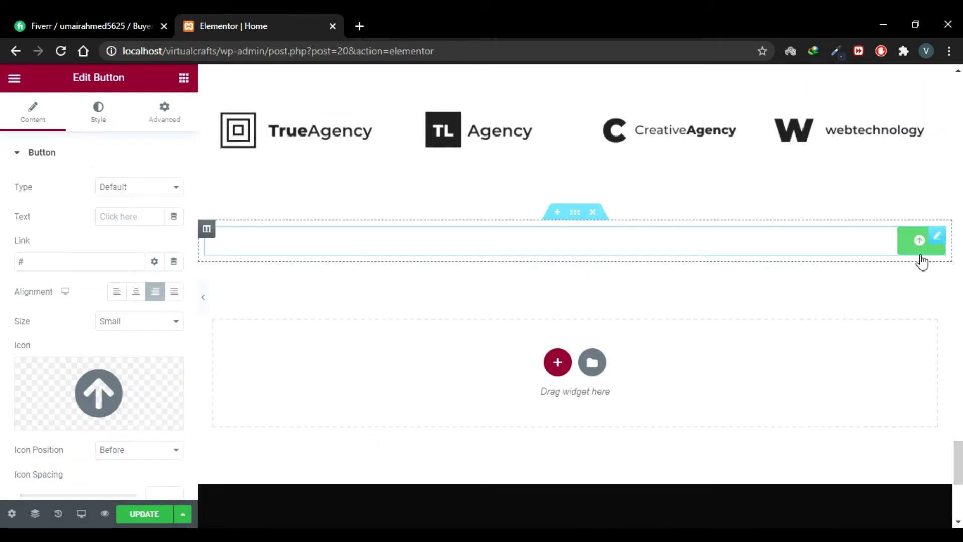
left_click(170, 326)
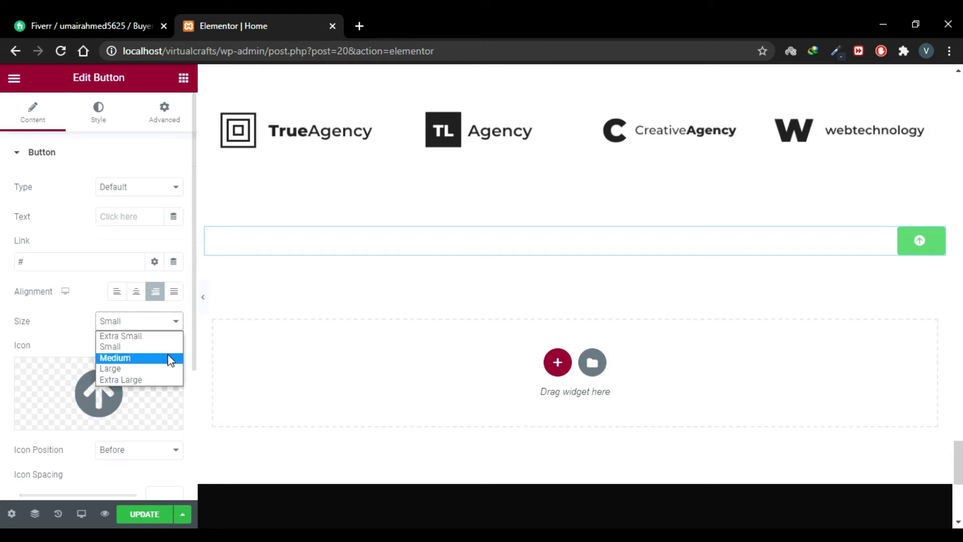
left_click(147, 369)
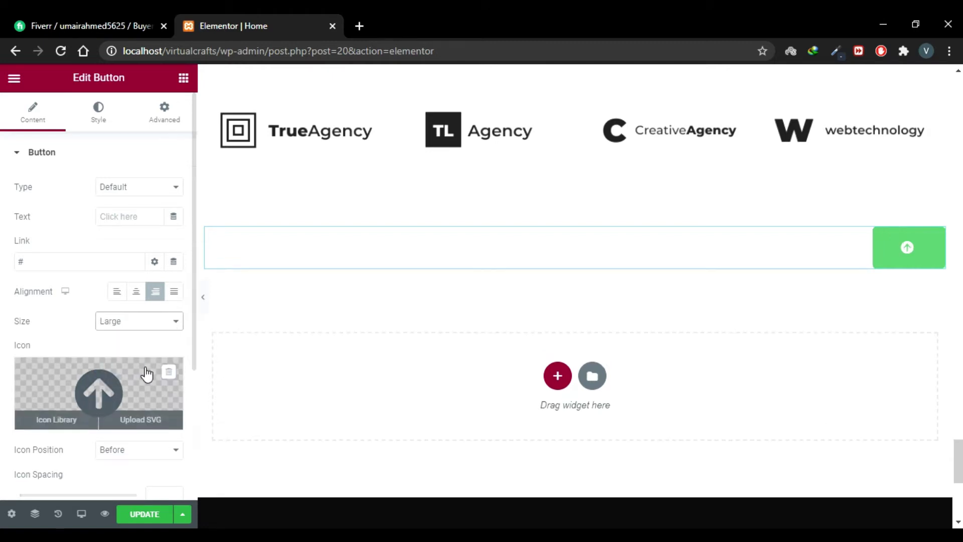
Step: Set the button's typography size to 28 px
left_click(99, 120)
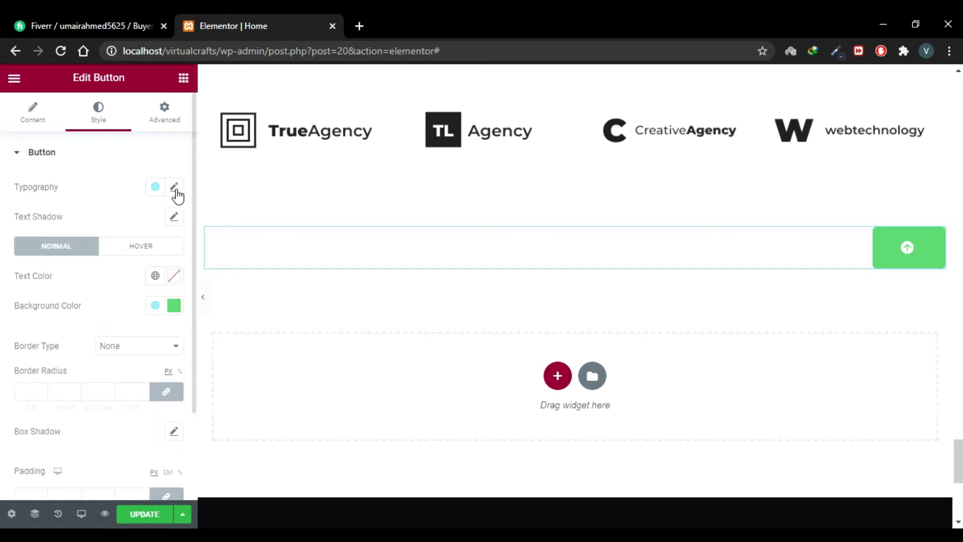
left_click(174, 188)
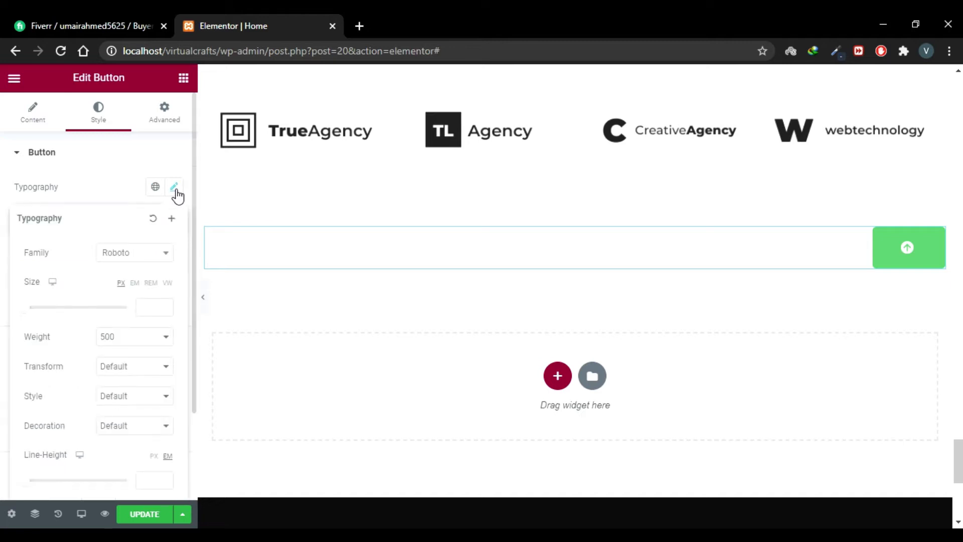
left_click(164, 306)
left_click(164, 306)
left_click(164, 306)
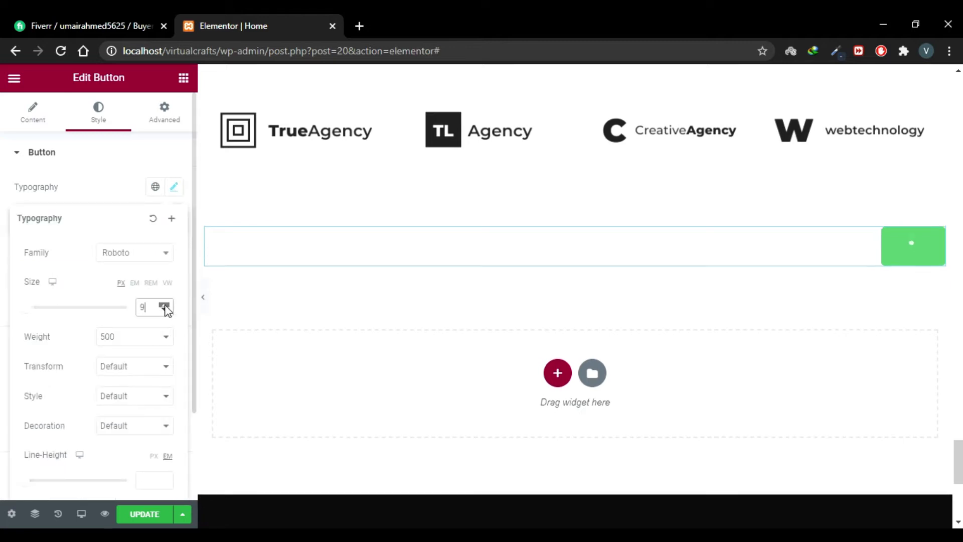
left_click(164, 306)
left_click(164, 306)
left_click(164, 306)
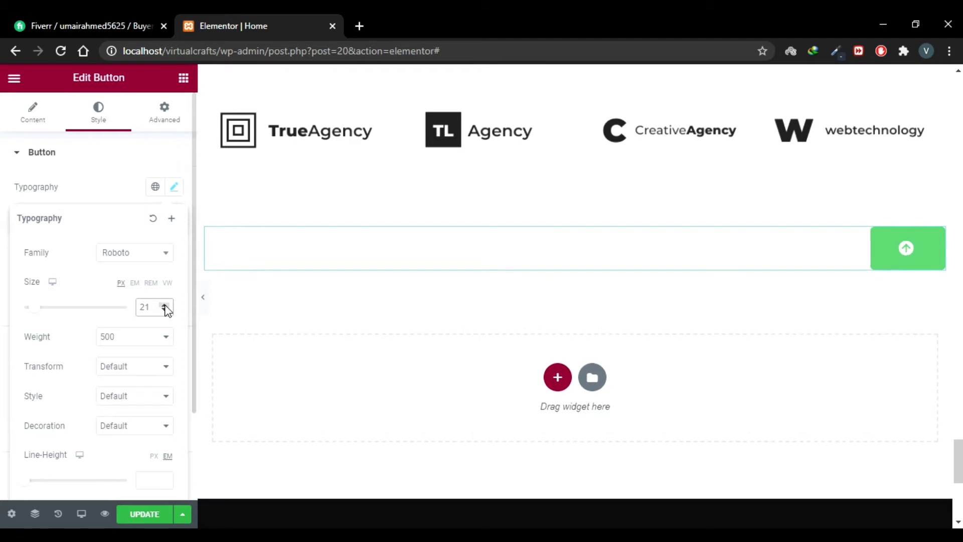
left_click(164, 305)
left_click(164, 306)
left_click(164, 306)
left_click(164, 305)
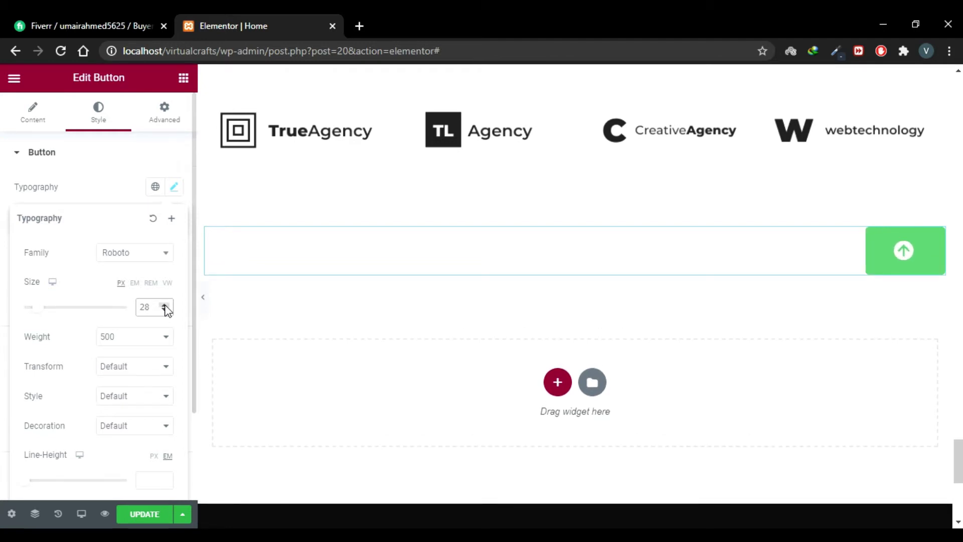
left_click(185, 309)
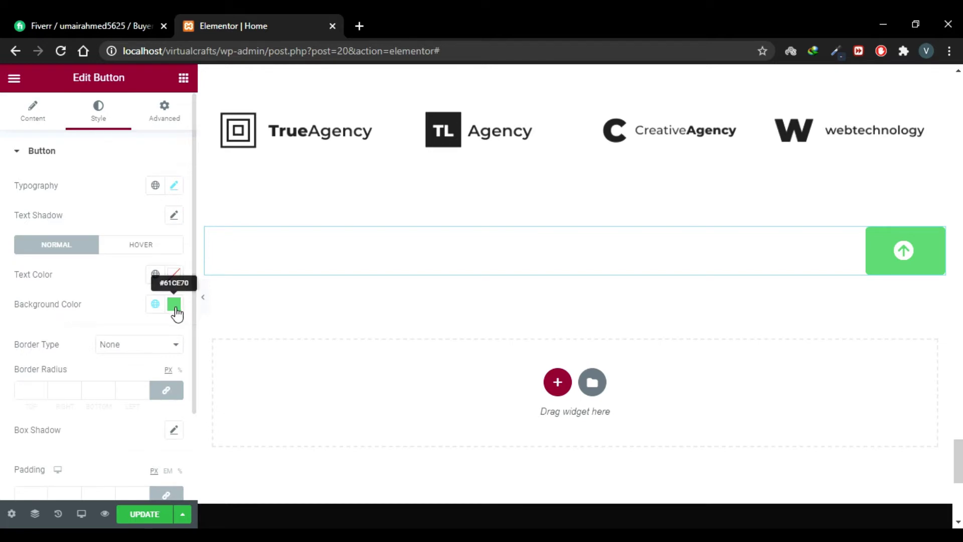
Step: Set the button's hover background color to the blue #1341DA
left_click(142, 251)
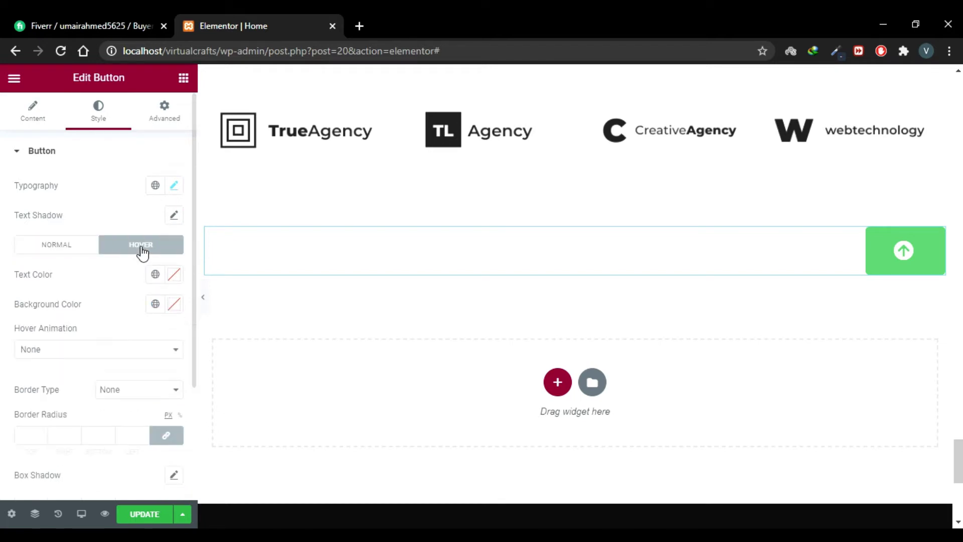
left_click(176, 307)
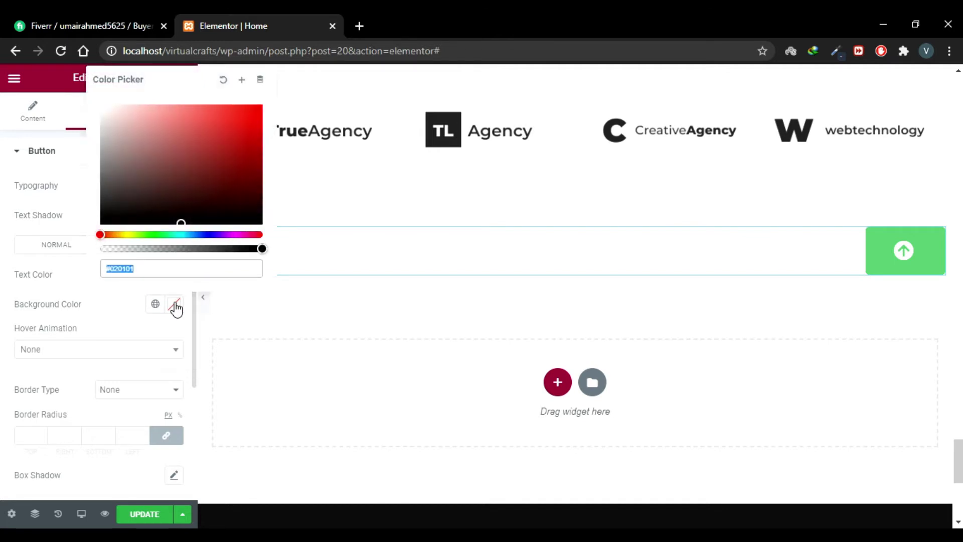
left_click(201, 234)
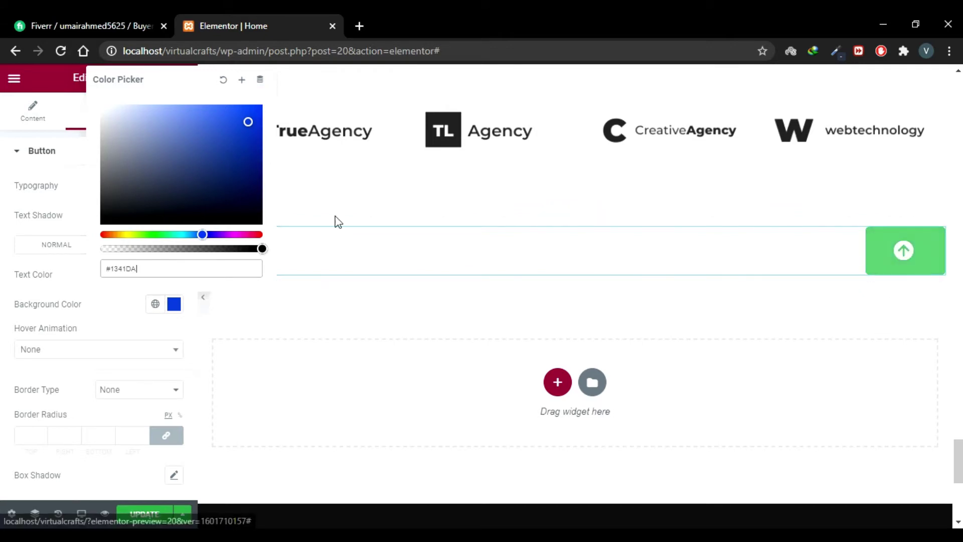
left_click(3, 188)
Step: Set the button's padding to 20 px at the top, bottom and left, with an unlinked right padding of 14 px
scroll(2, 289, "down", 3)
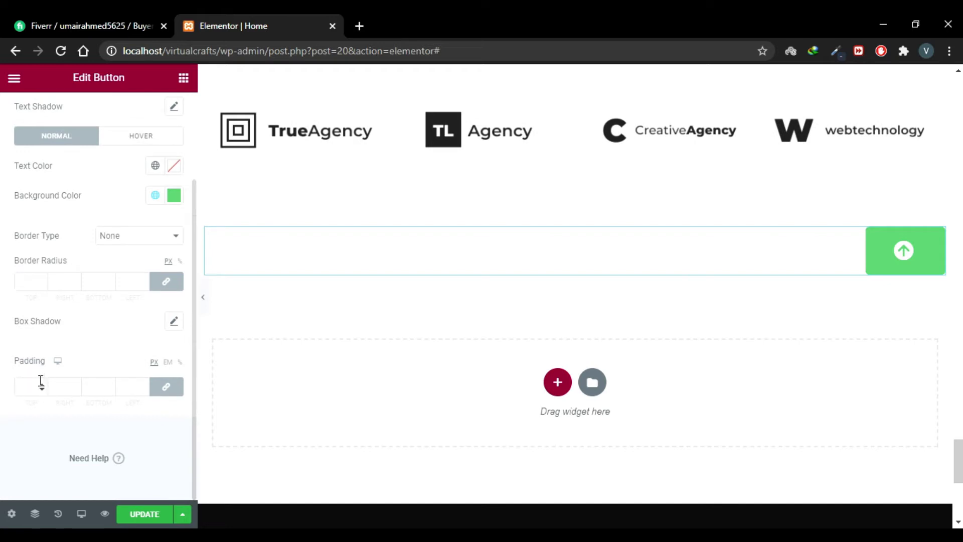
left_click(167, 388)
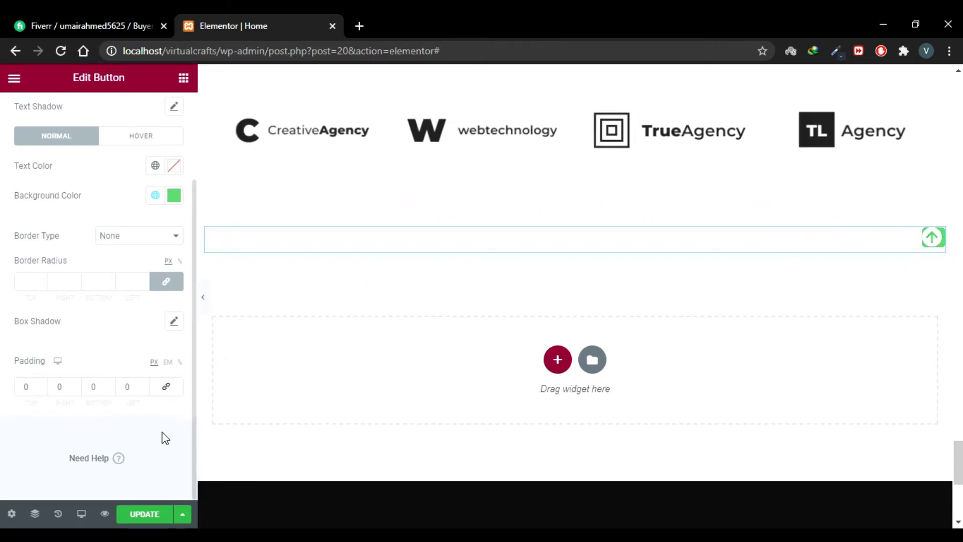
left_click(167, 387)
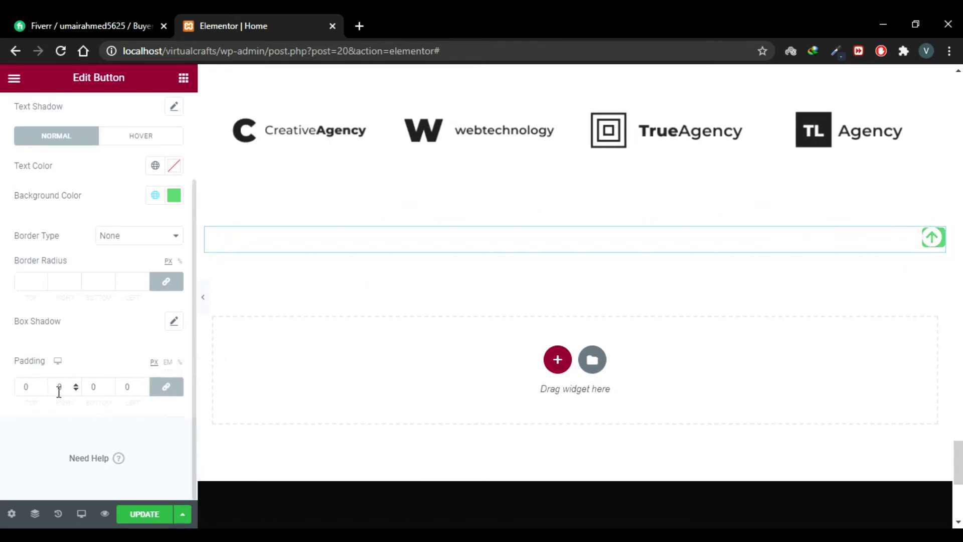
key("BackSpace")
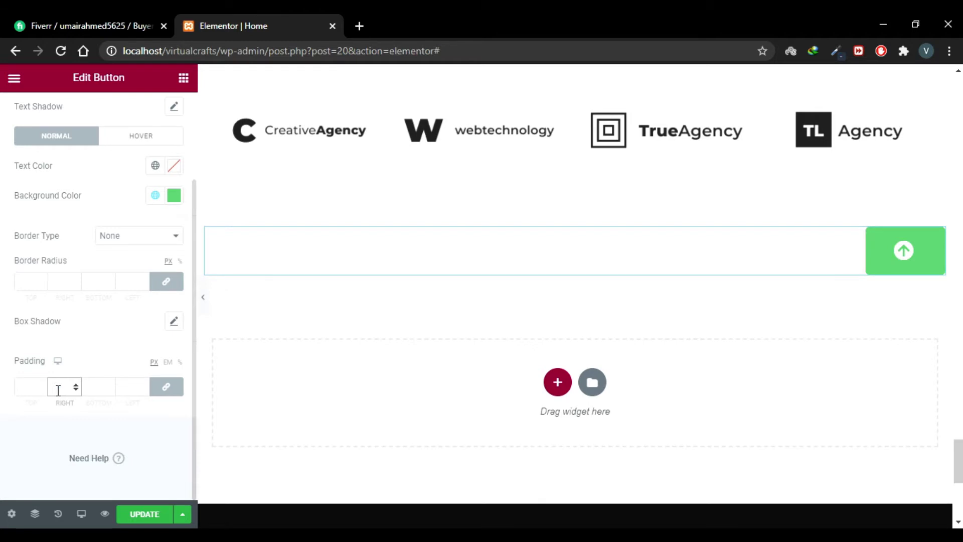
type("20")
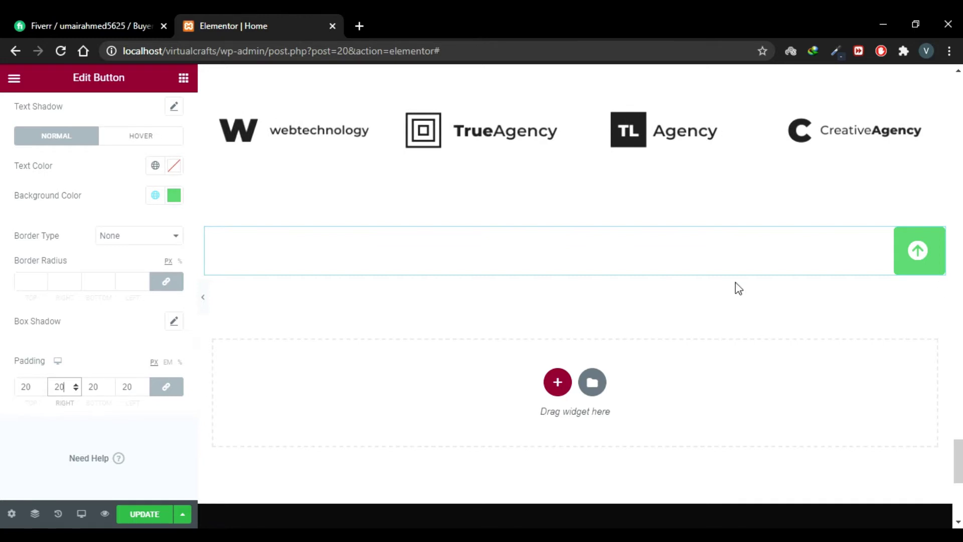
left_click(169, 386)
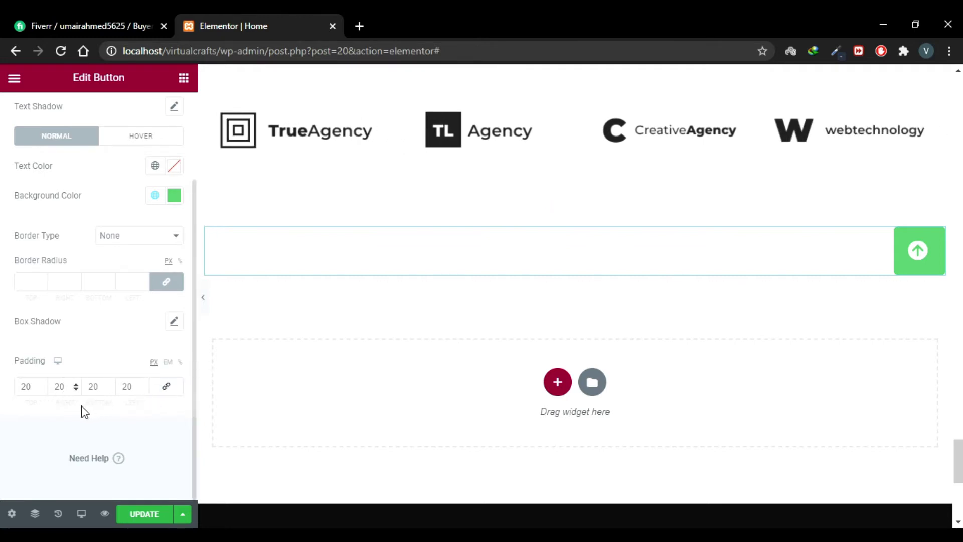
left_click(76, 390)
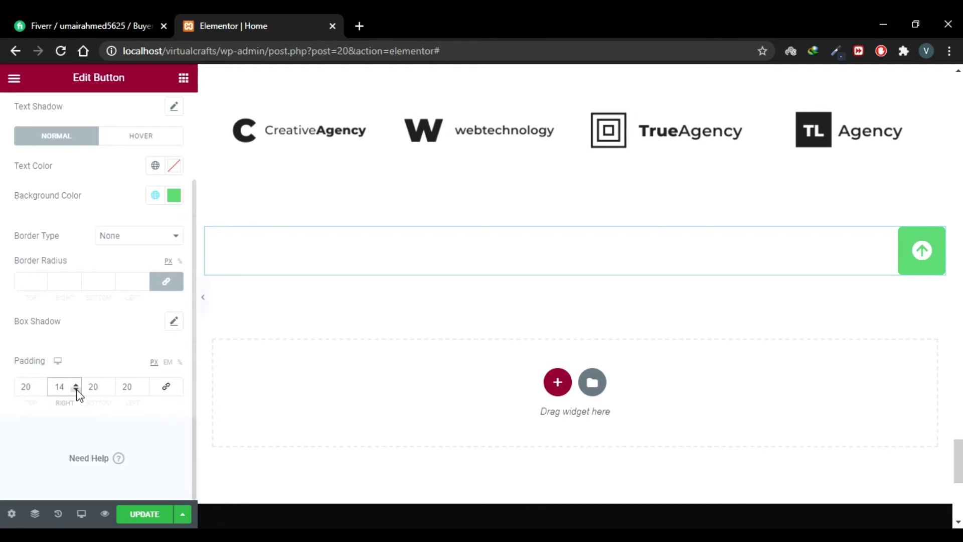
scroll(577, 301, "up", 2)
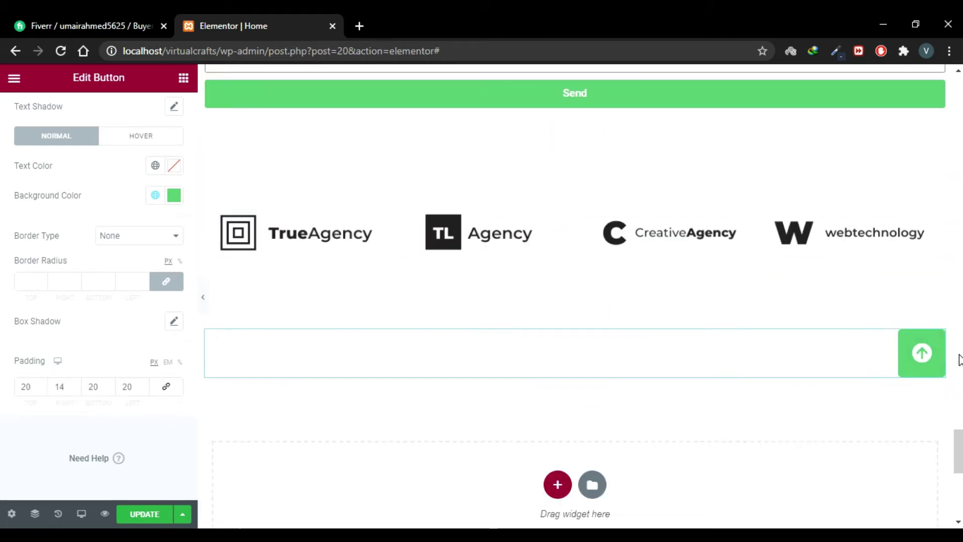
scroll(723, 263, "up", 12)
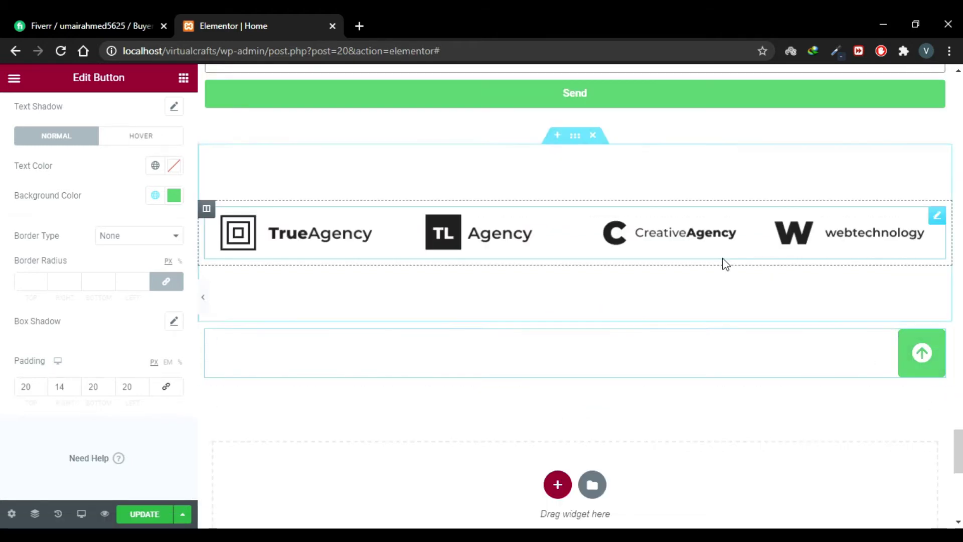
scroll(722, 263, "up", 2)
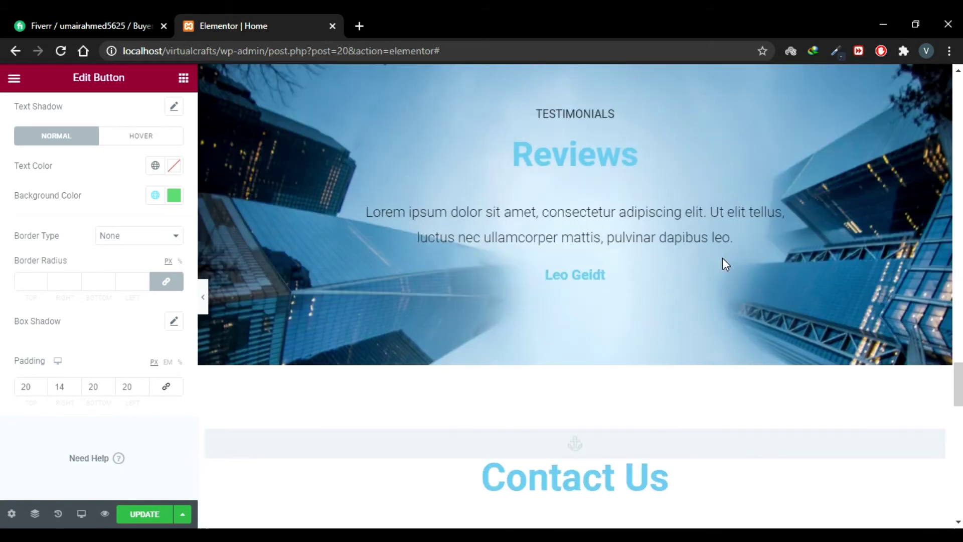
Step: Set the green up-arrow button's position to Fixed in its positioning settings
scroll(722, 263, "down", 12)
scroll(725, 259, "down", 1)
scroll(722, 261, "up", 12)
scroll(723, 263, "down", 9)
scroll(814, 443, "down", 4)
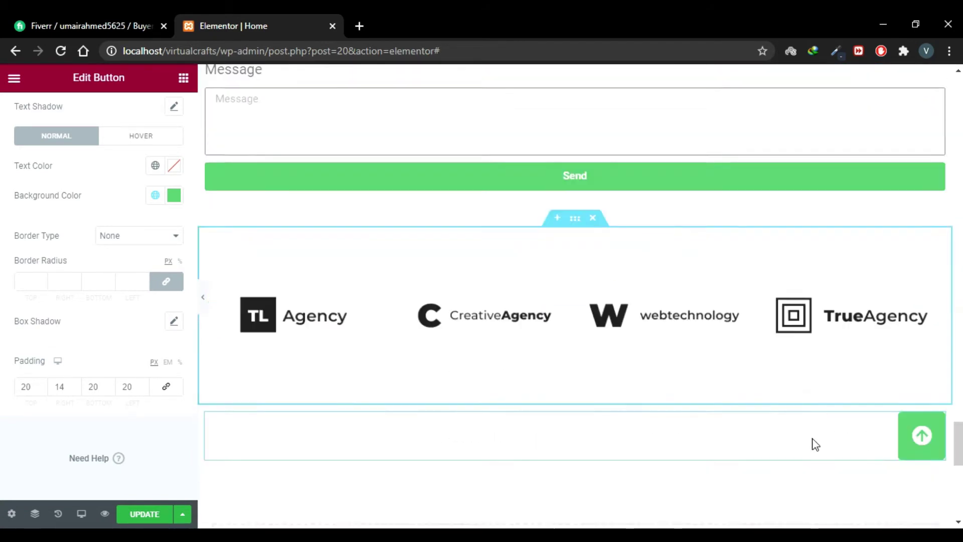
left_click(920, 333)
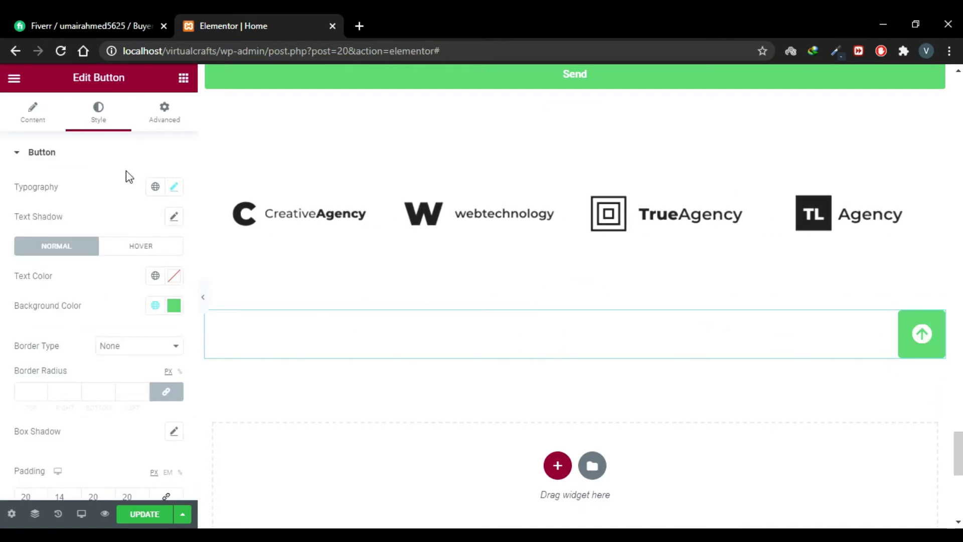
left_click(169, 122)
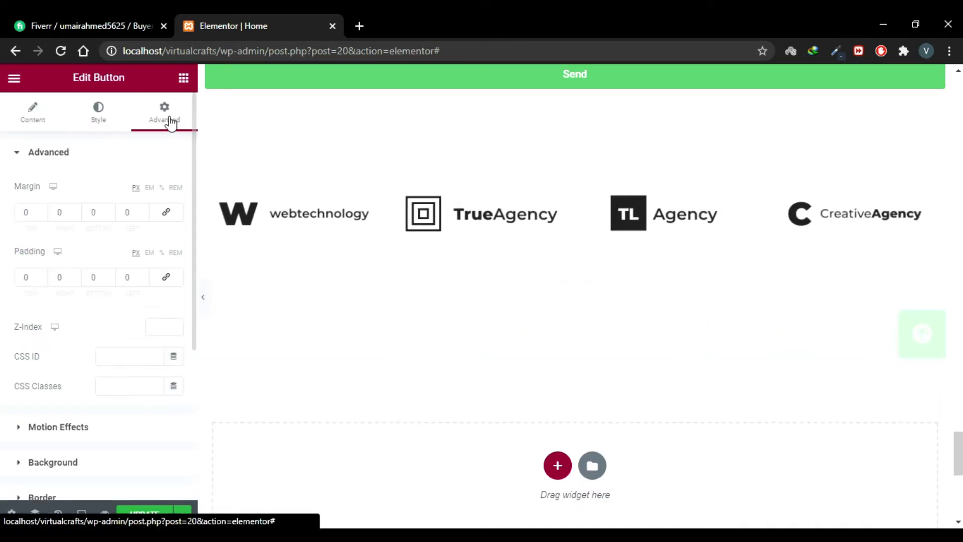
scroll(30, 190, "down", 3)
scroll(5, 208, "down", 1)
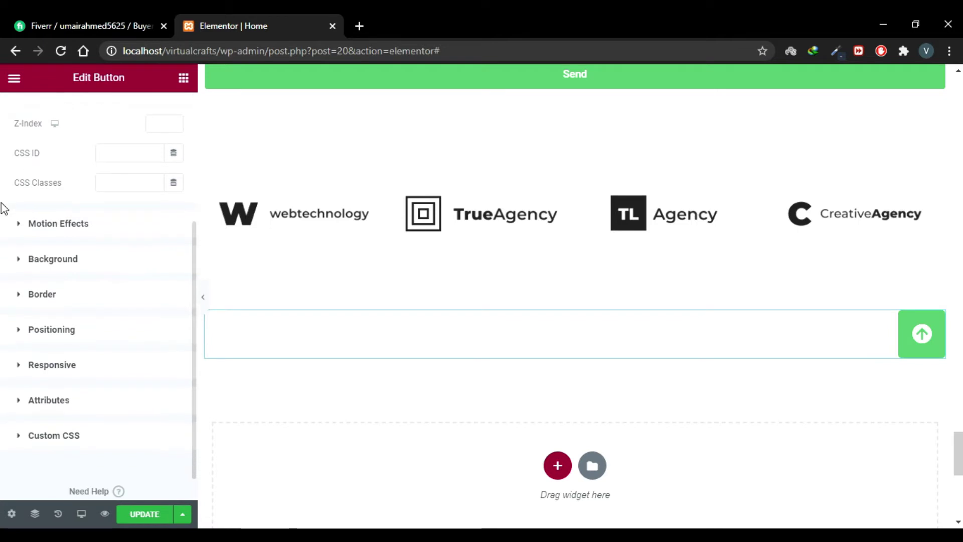
left_click(72, 333)
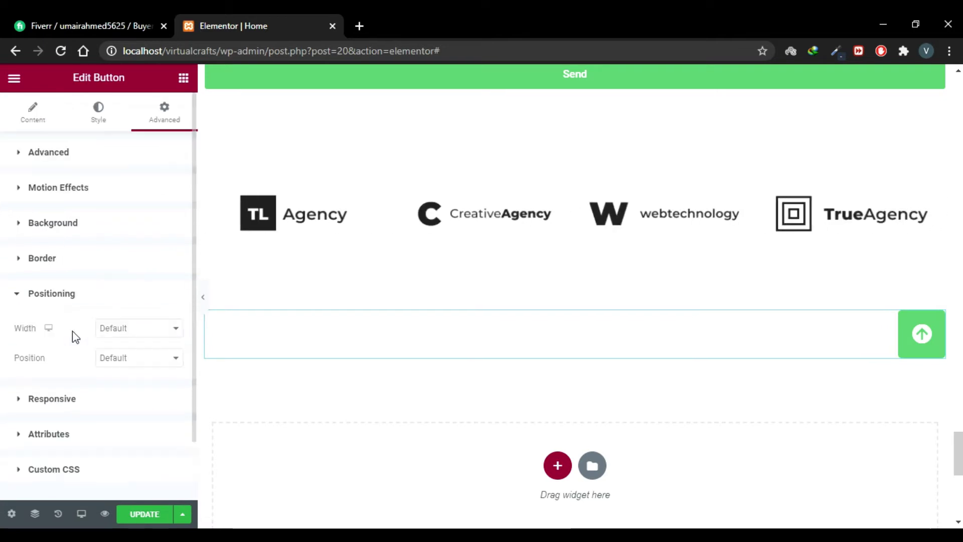
scroll(75, 336, "down", 1)
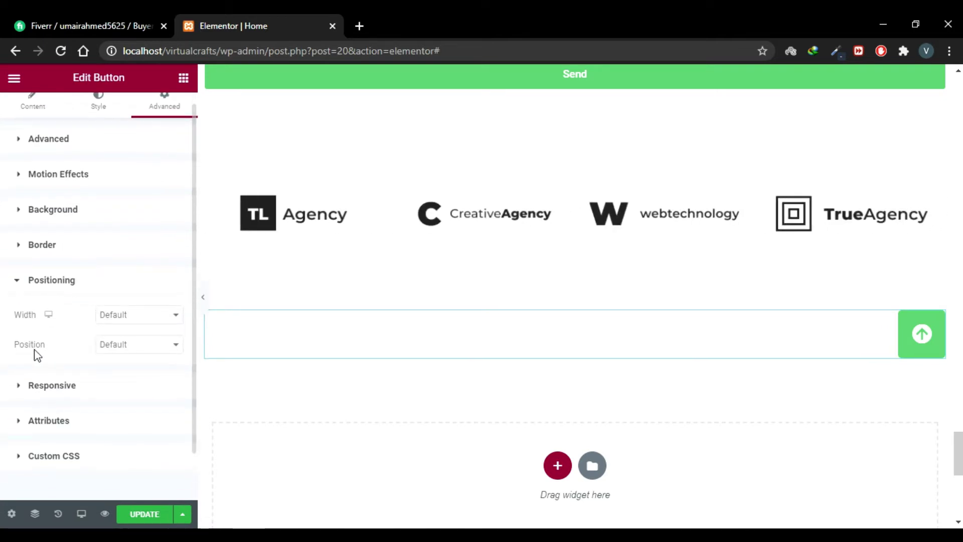
left_click(165, 350)
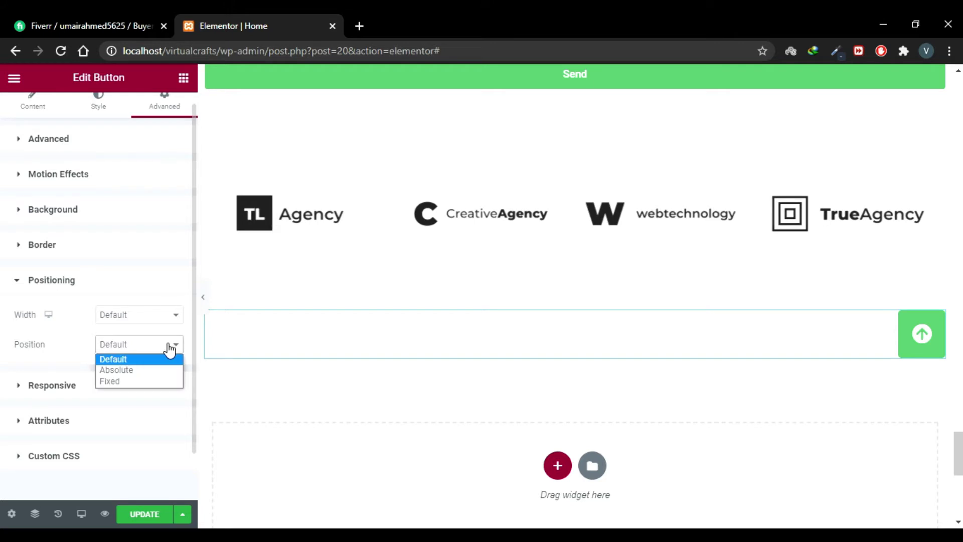
left_click(153, 382)
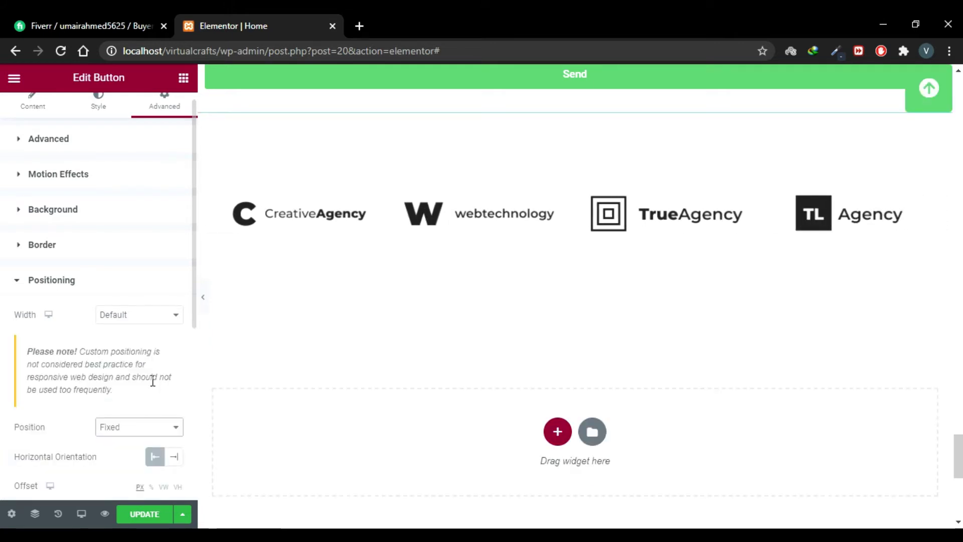
Step: Set the button's vertical orientation to bottom with a 23 px vertical offset and a -11 px horizontal offset
scroll(152, 385, "down", 2)
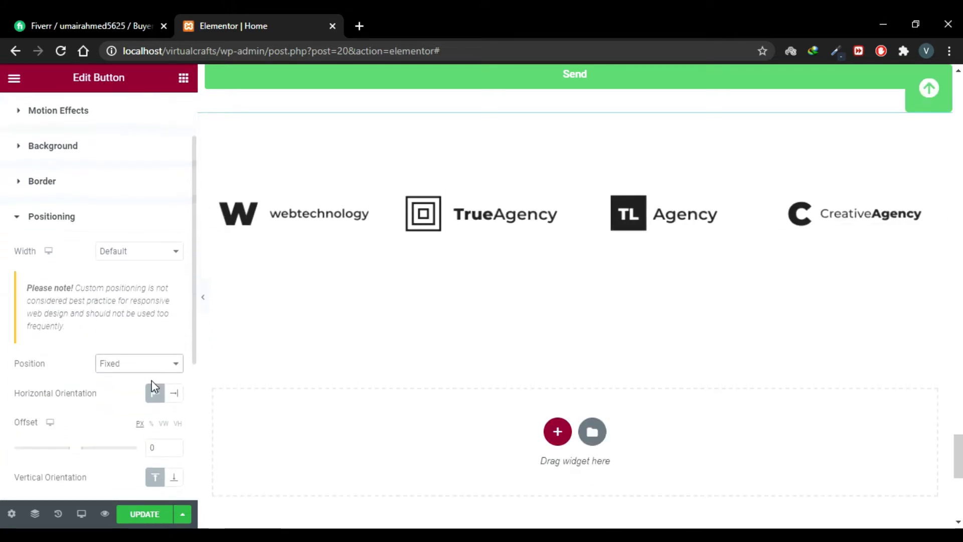
scroll(98, 390, "down", 1)
scroll(127, 415, "down", 1)
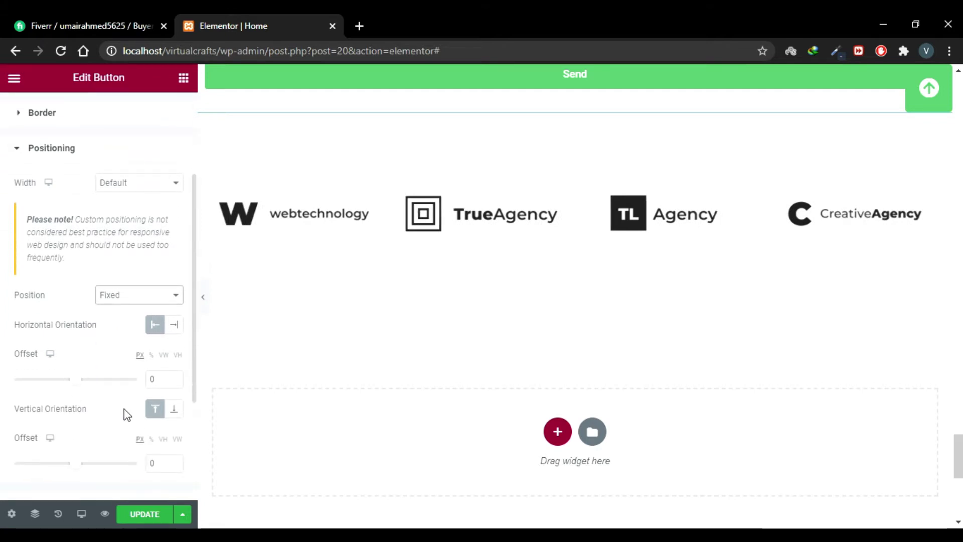
left_click(176, 414)
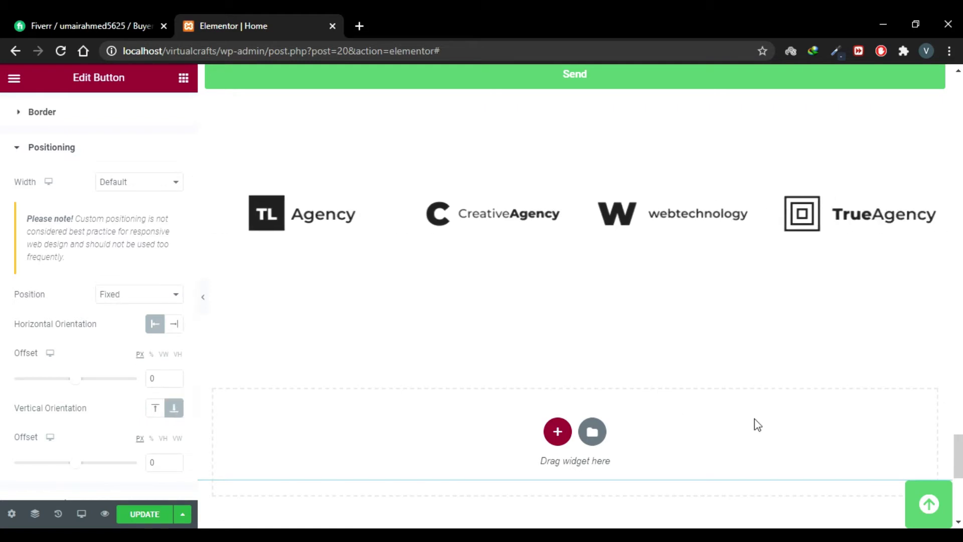
scroll(30, 361, "down", 1)
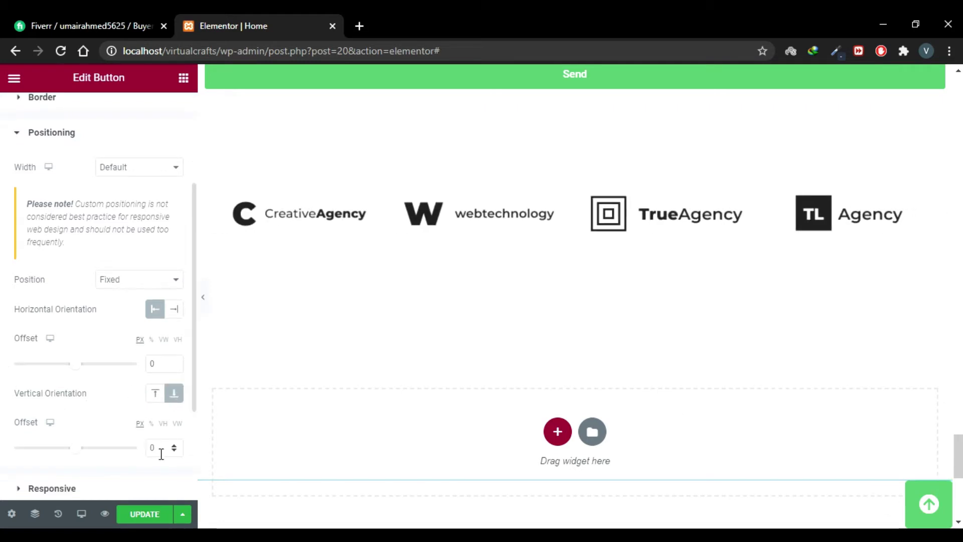
left_click_drag(73, 458, 75, 457)
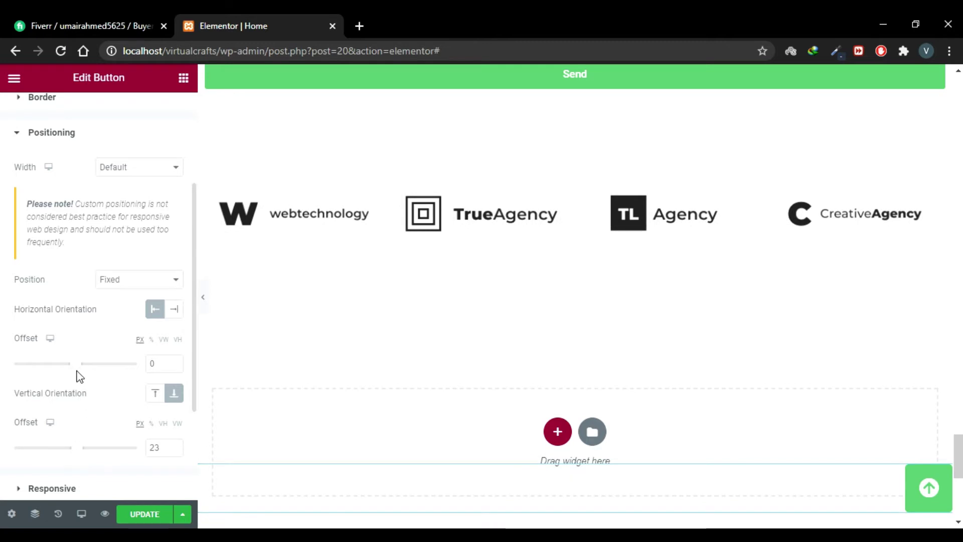
left_click_drag(78, 365, 76, 365)
Step: Check the fixed button's placement over the different sections of the page
scroll(811, 398, "up", 2)
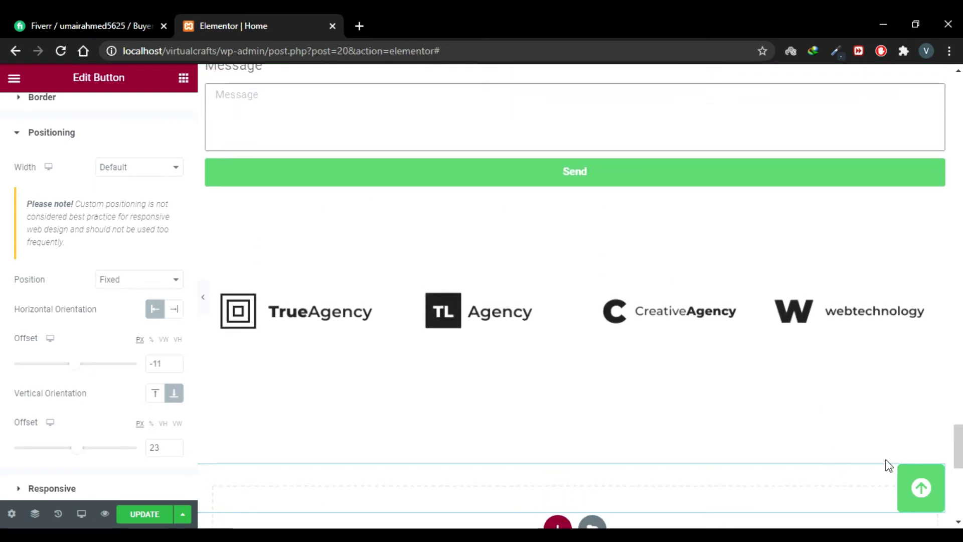
scroll(759, 322, "up", 10)
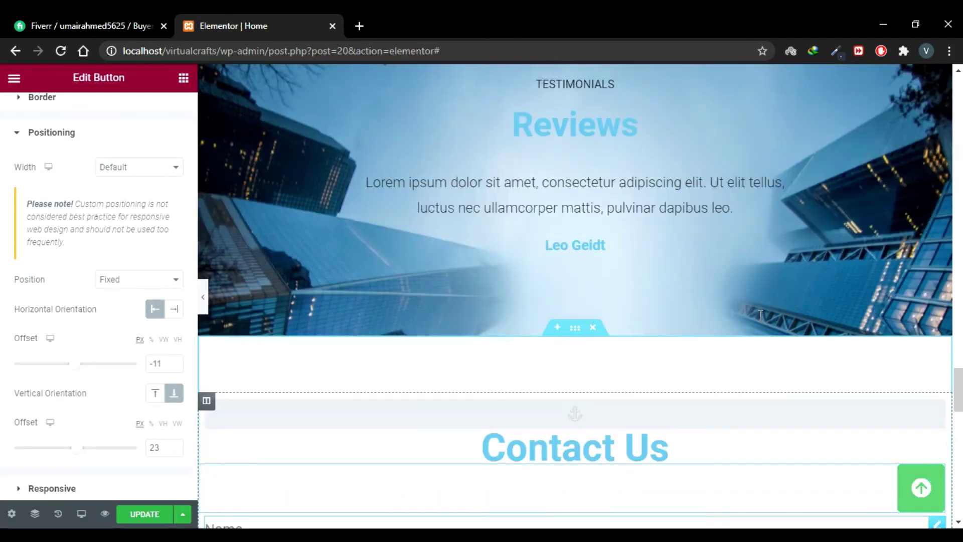
scroll(759, 316, "up", 5)
scroll(760, 319, "down", 12)
scroll(761, 323, "down", 4)
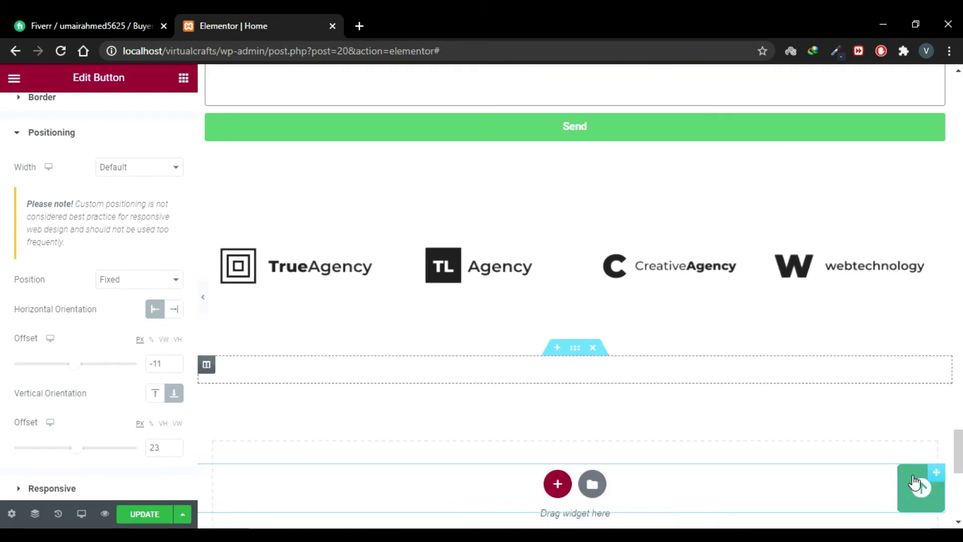
scroll(819, 332, "up", 4)
scroll(820, 332, "down", 5)
Step: Add a section above the hero banner, place a Menu Anchor widget in it and set the anchor's ID to "top"
key("Home")
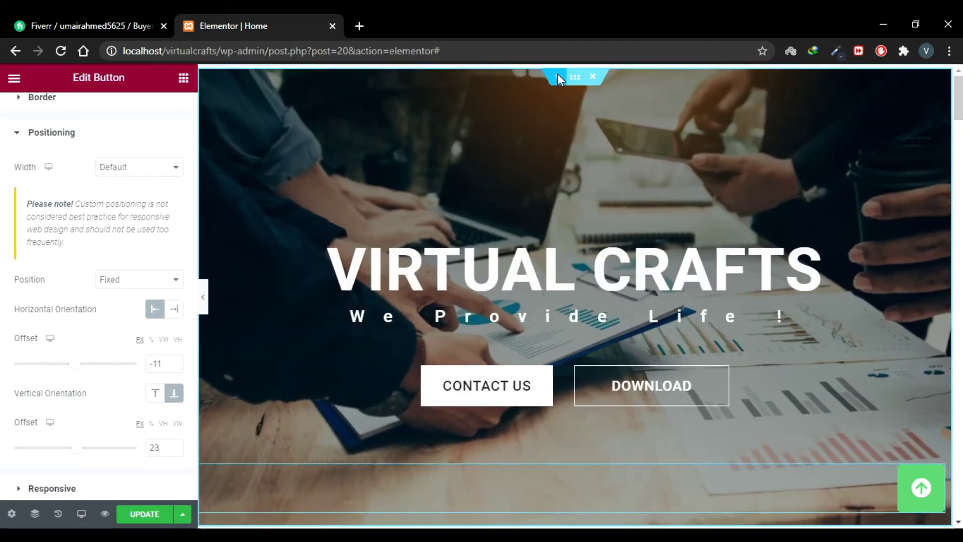
left_click(558, 73)
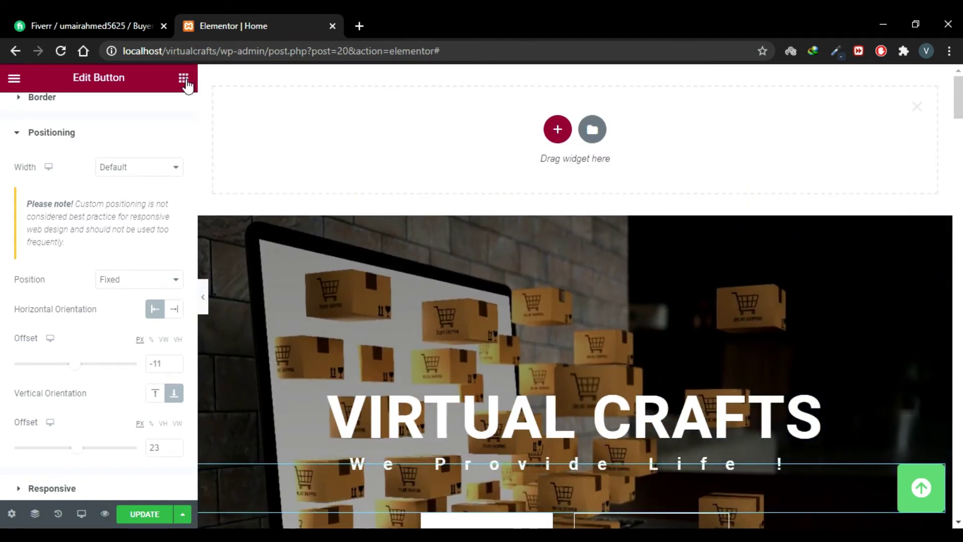
left_click(184, 79)
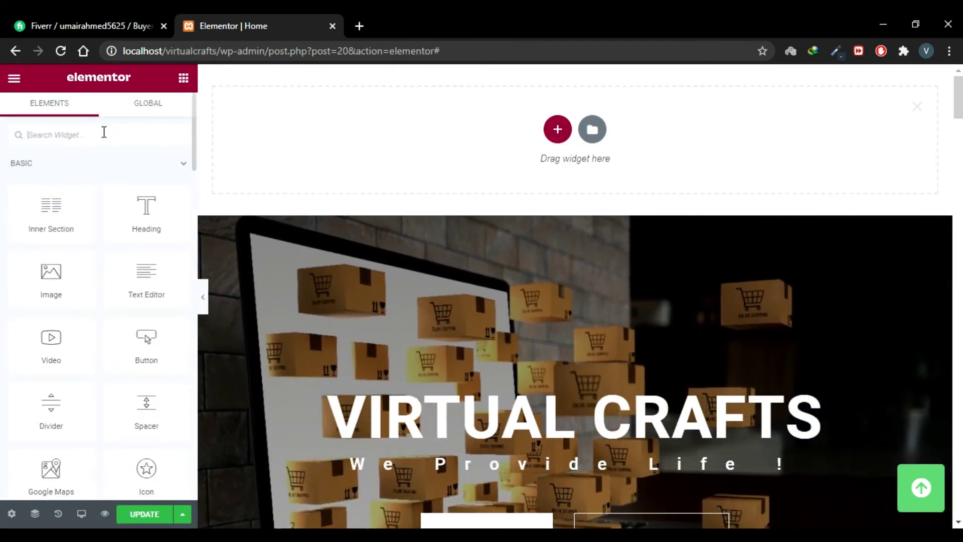
left_click(104, 132)
type("anch")
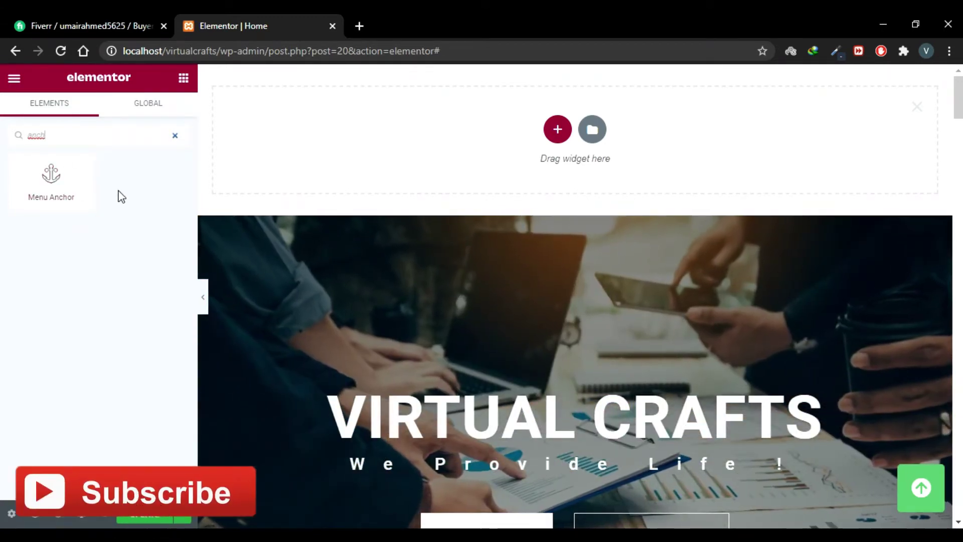
left_click_drag(97, 196, 537, 143)
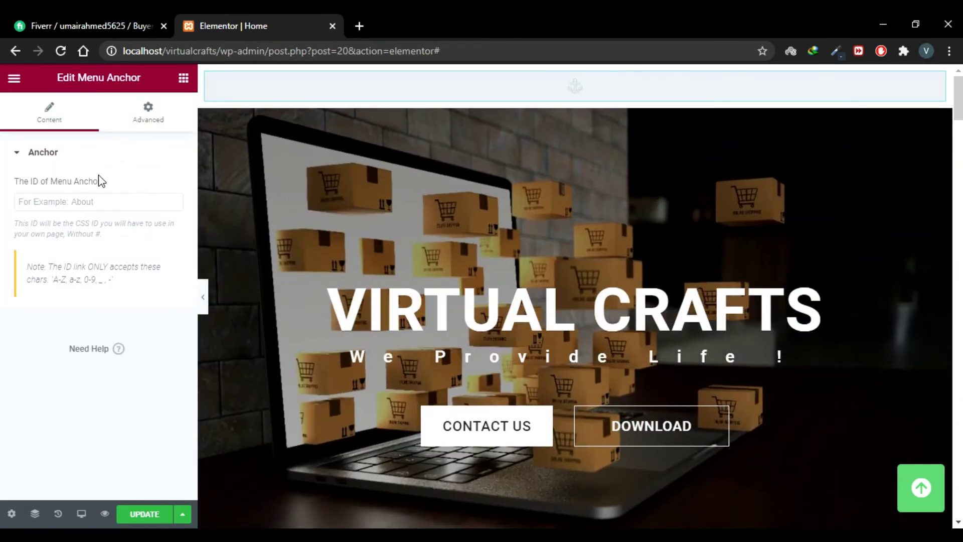
left_click(83, 201)
type("top")
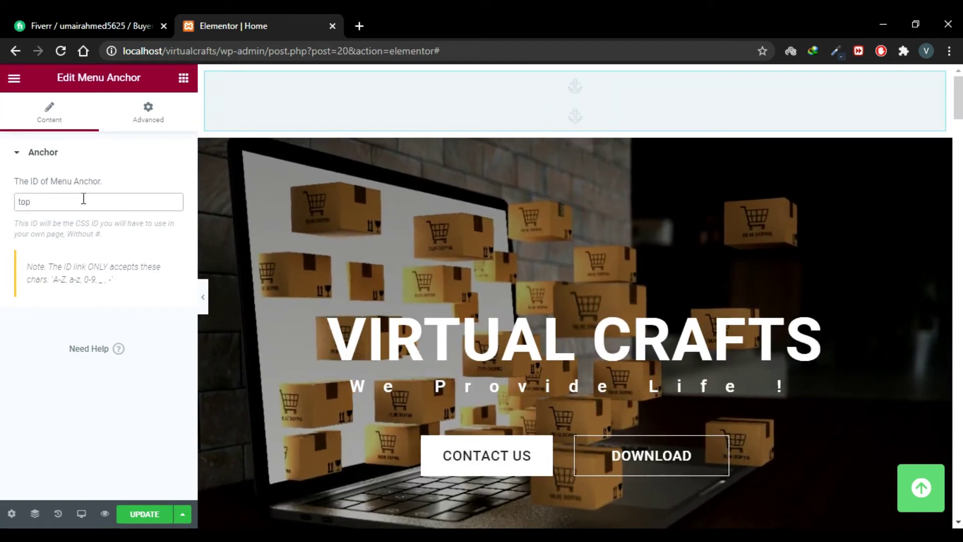
Step: Set the up-arrow button's link to #top
scroll(575, 302, "down", 15)
scroll(575, 301, "down", 10)
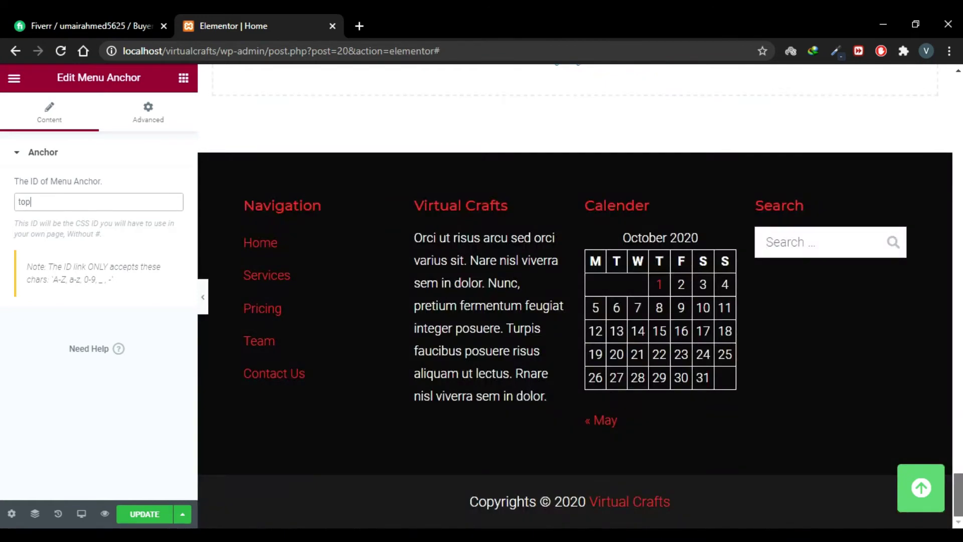
scroll(575, 301, "up", 10)
scroll(575, 301, "down", 2)
left_click(921, 488)
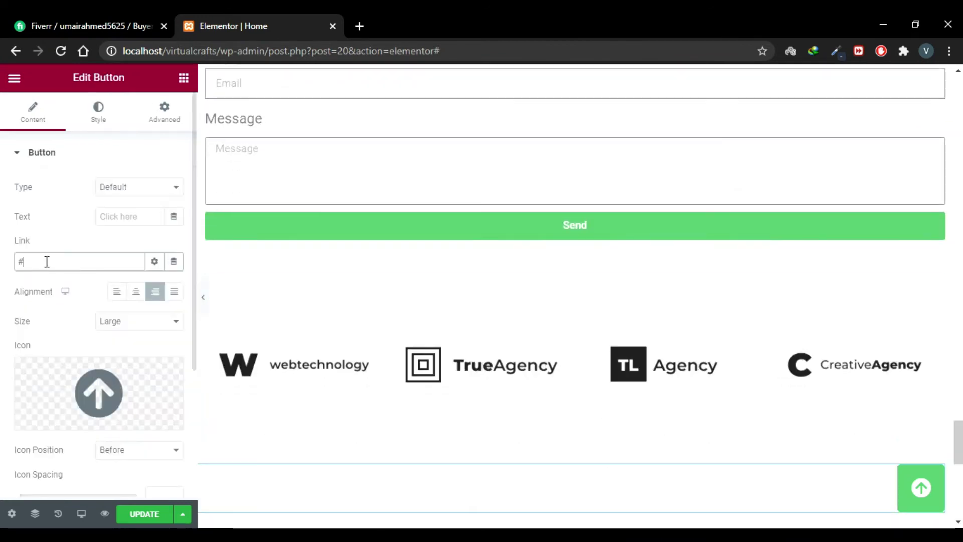
left_click_drag(47, 261, 11, 268)
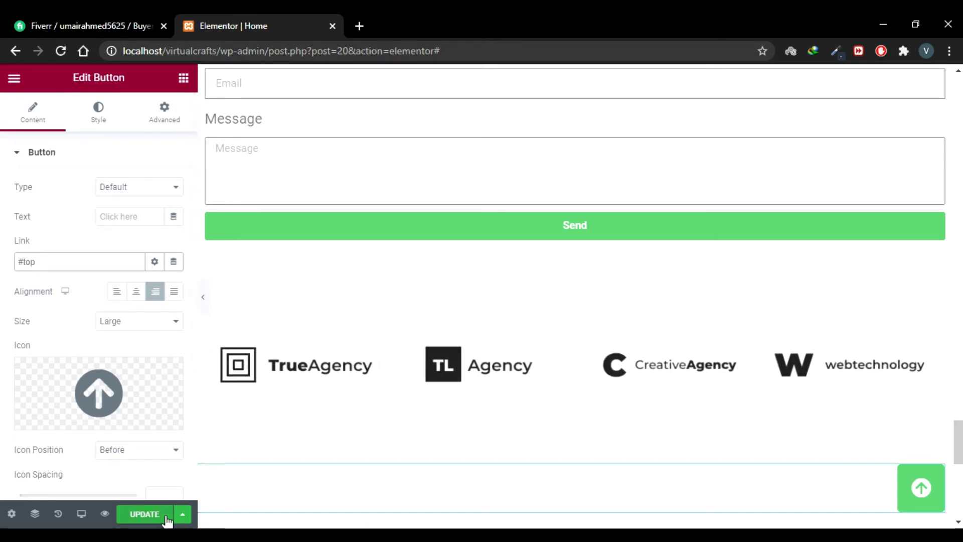
Step: Test the up-arrow button's link in the editor from different places further down the page
left_click(913, 502)
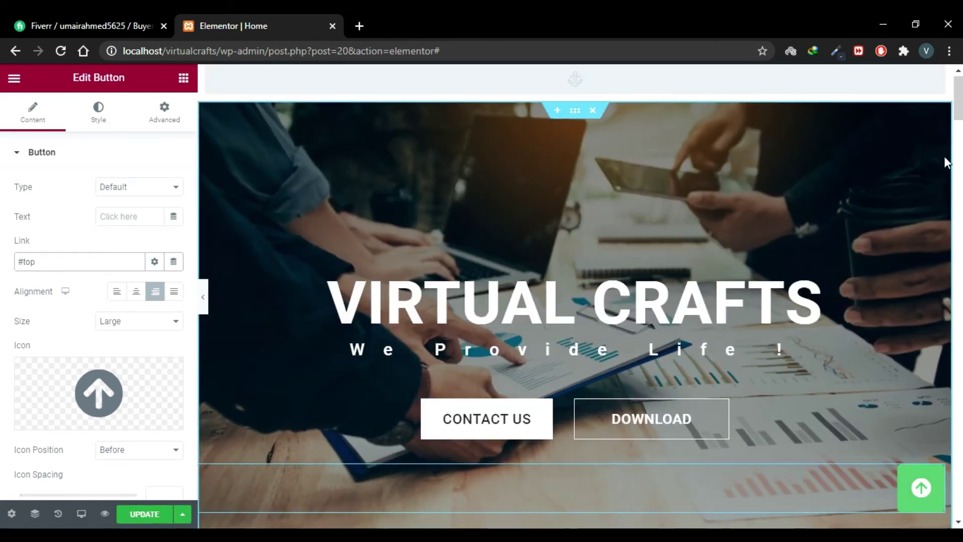
scroll(956, 115, "up", 1)
left_click_drag(959, 116, 960, 256)
left_click(922, 480)
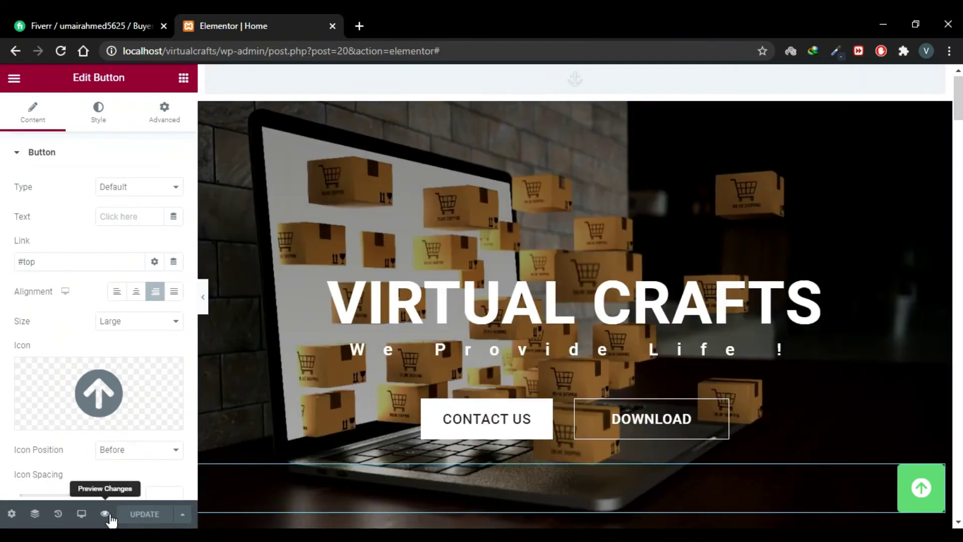
Step: Preview the page changes and test the scroll-to-top button from the pricing section
left_click(105, 514)
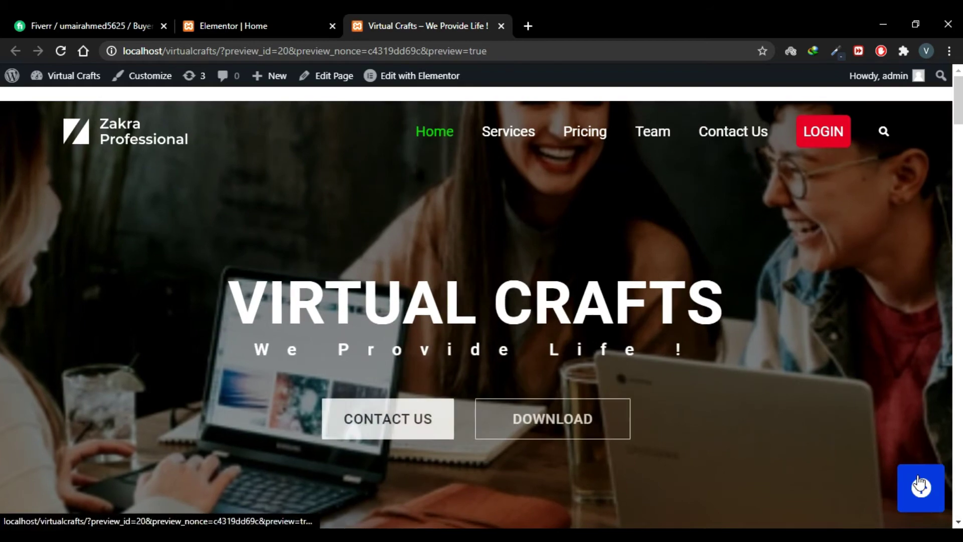
scroll(785, 371, "down", 20)
scroll(784, 372, "up", 1)
scroll(784, 372, "up", 4)
scroll(785, 371, "down", 10)
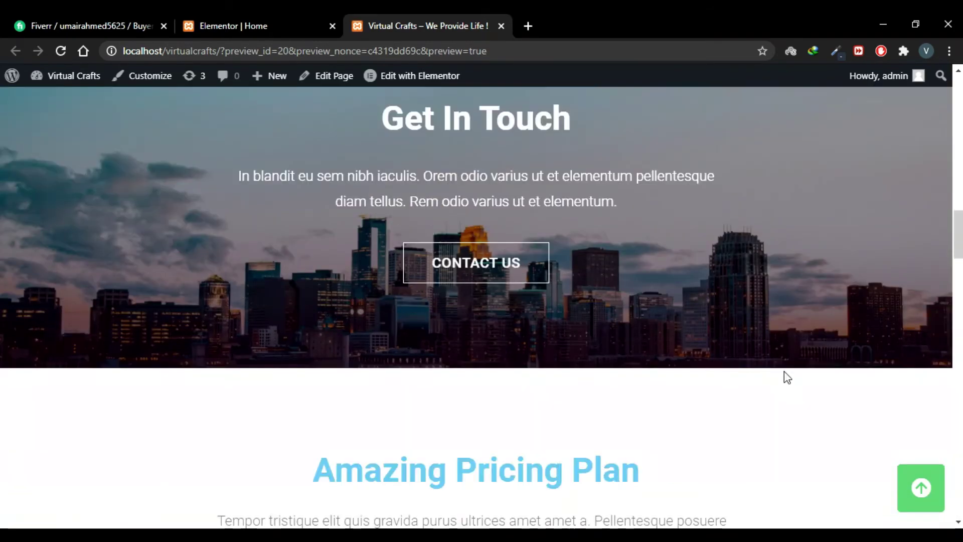
scroll(784, 371, "down", 1)
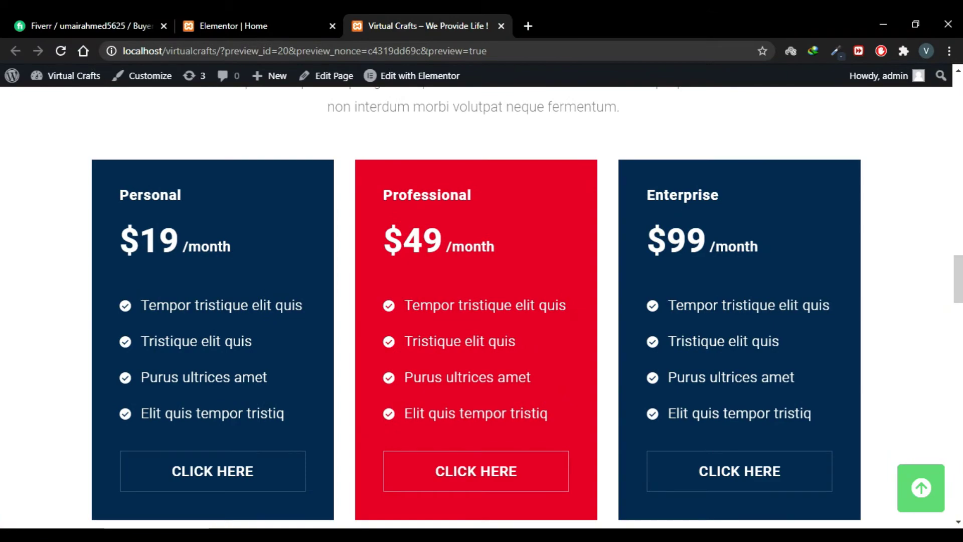
left_click(921, 487)
scroll(754, 393, "down", 10)
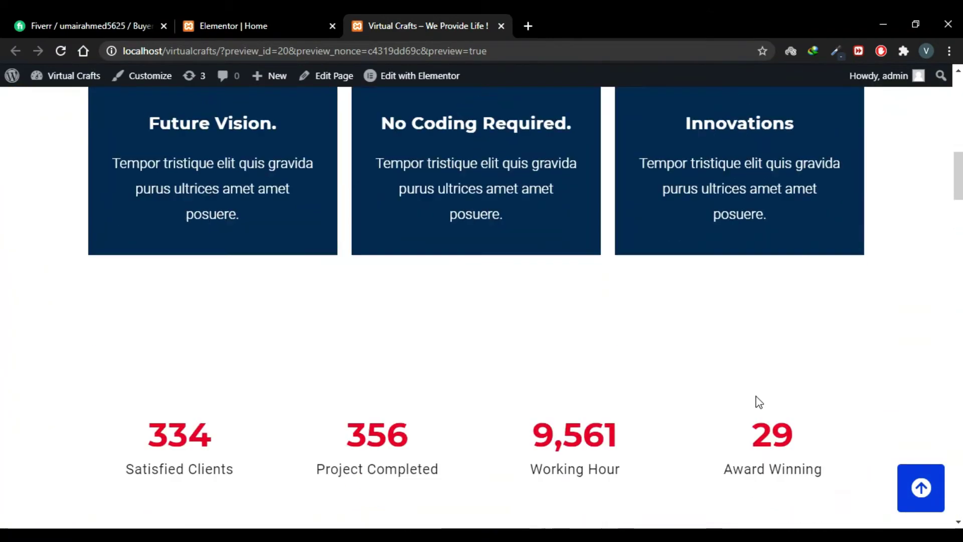
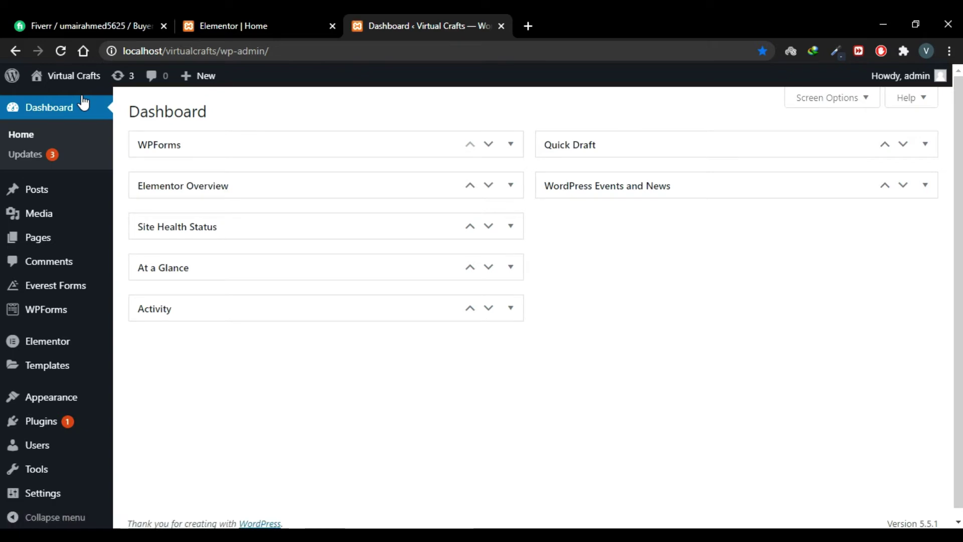
Step: Return to the Elementor editor and delete the section below the agency logos that holds the up-arrow button
left_click(259, 17)
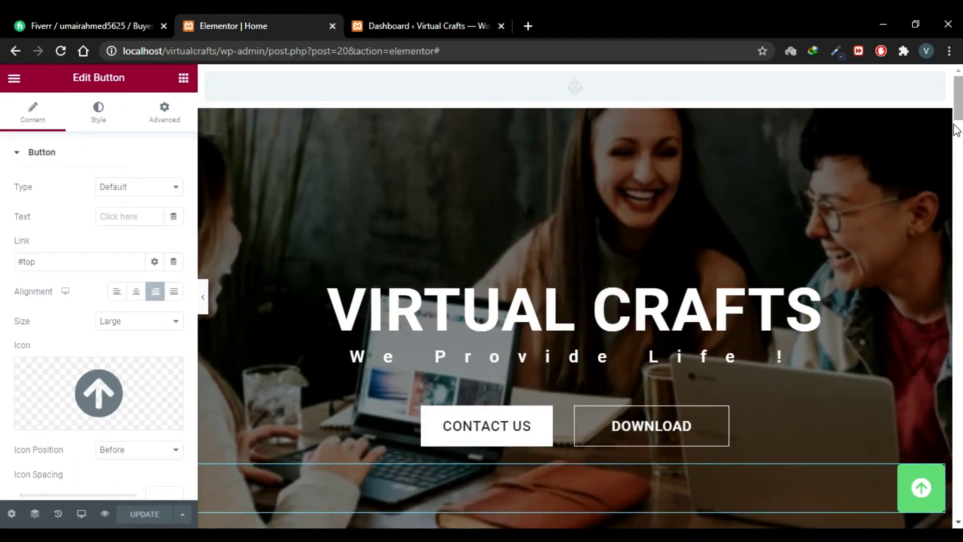
scroll(917, 351, "down", 20)
scroll(760, 501, "up", 8)
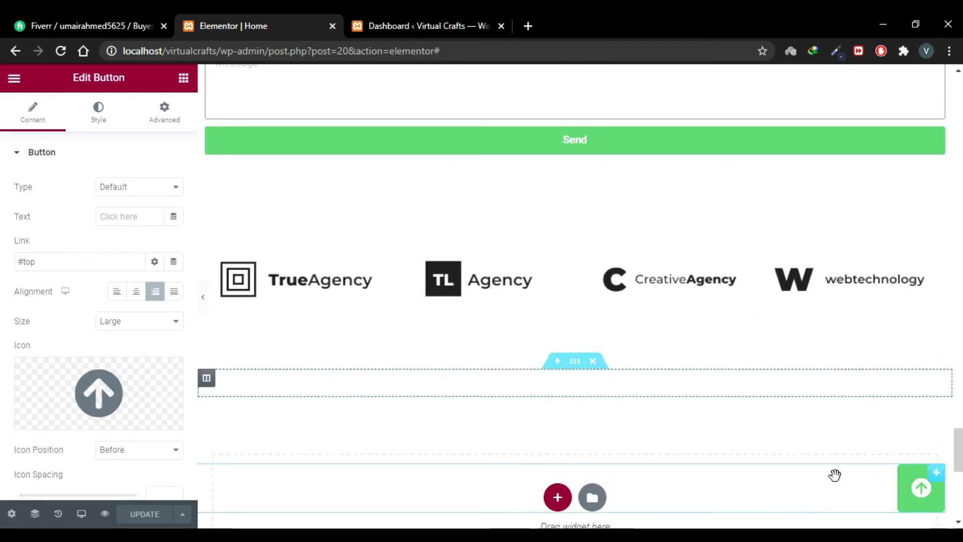
left_click(596, 363)
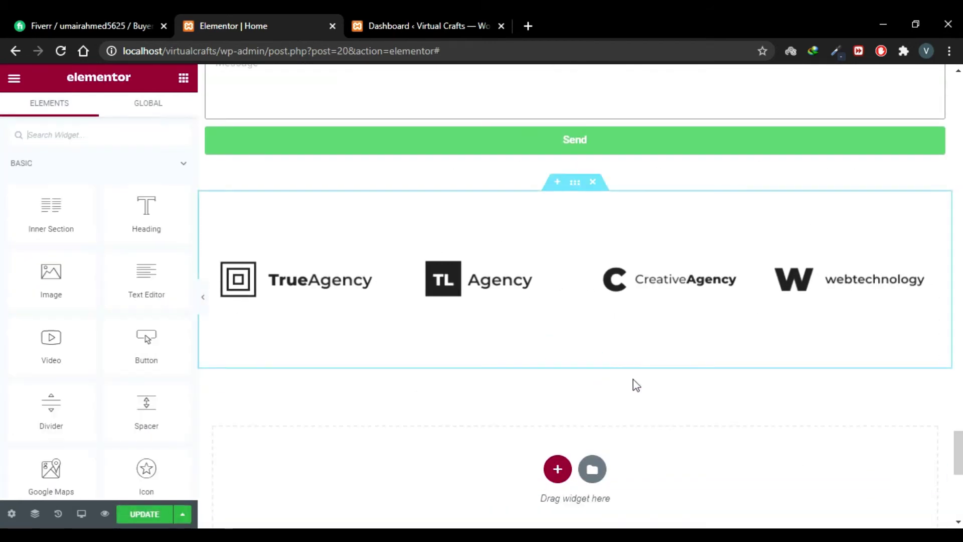
Step: Update the home page in Elementor, close the editor and open the WordPress dashboard of the Virtual Crafts site
left_click(143, 515)
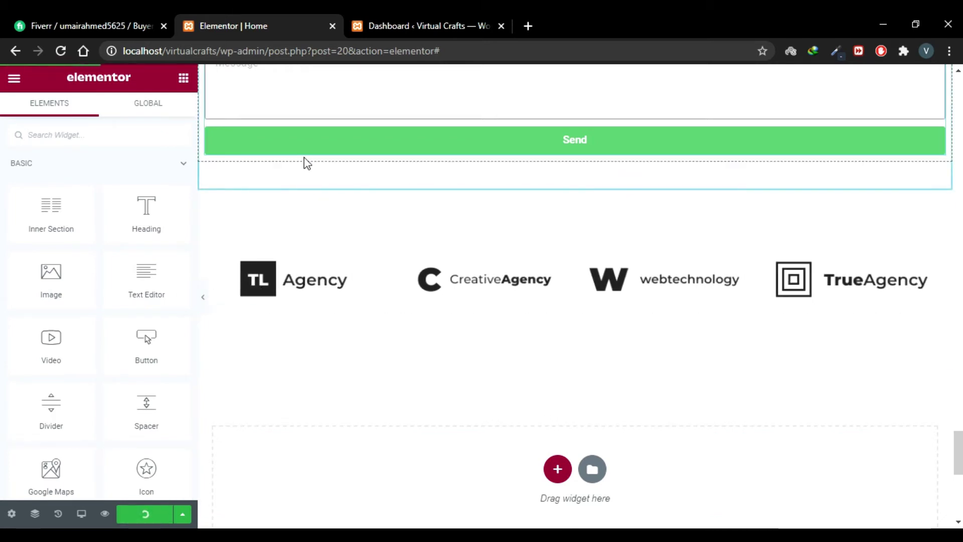
left_click(332, 26)
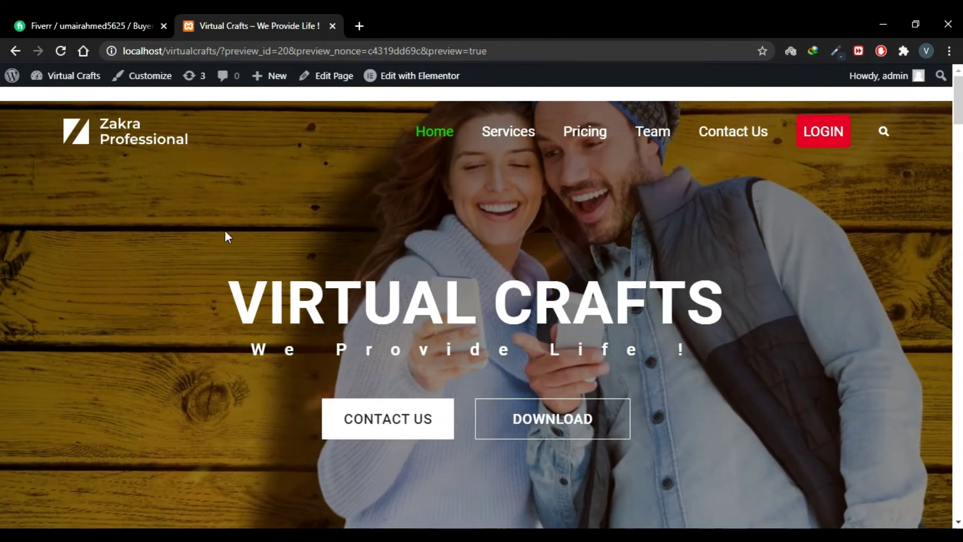
mouse_move(75, 83)
left_click(65, 99)
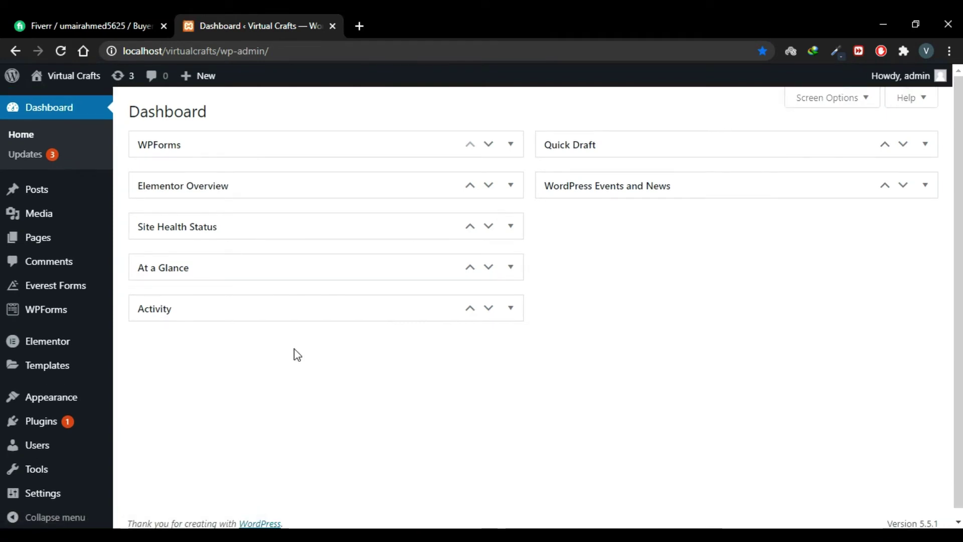
Step: Search the WordPress plugin directory for "scroll to top"
scroll(295, 353, "down", 1)
mouse_move(76, 413)
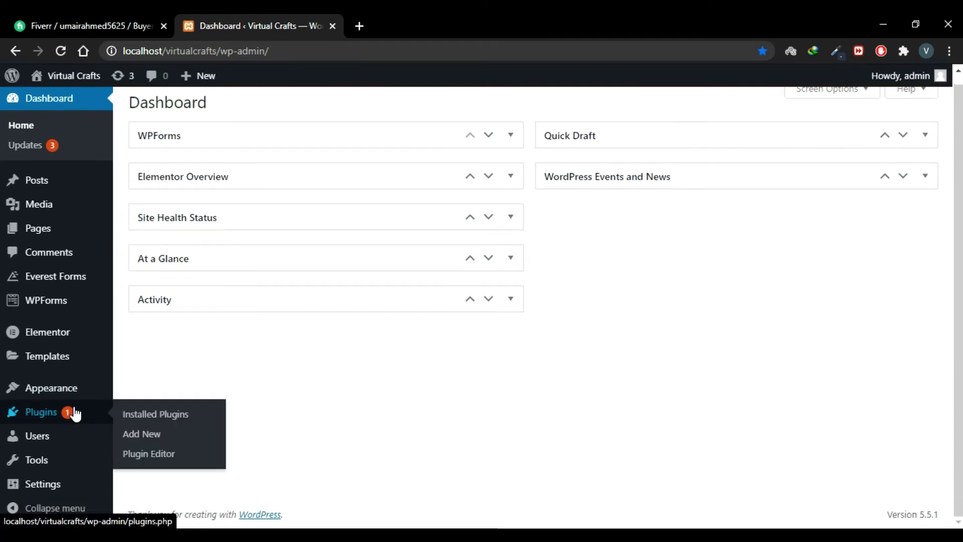
left_click(139, 435)
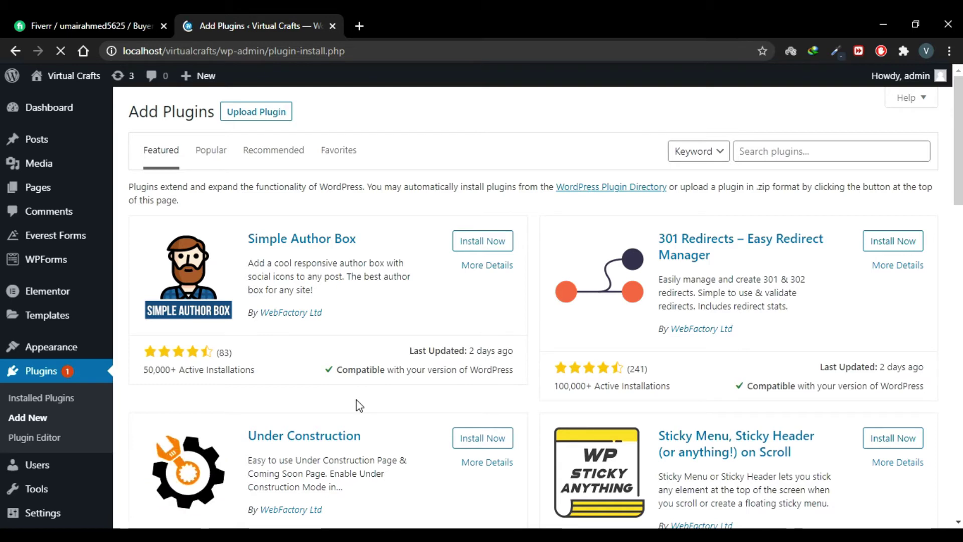
left_click(773, 153)
left_click(776, 151)
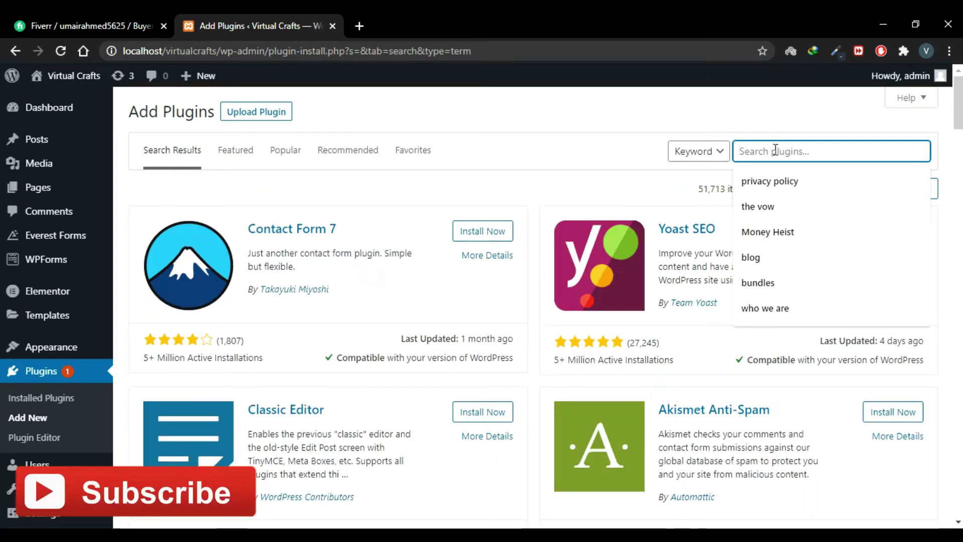
type("scroll to top")
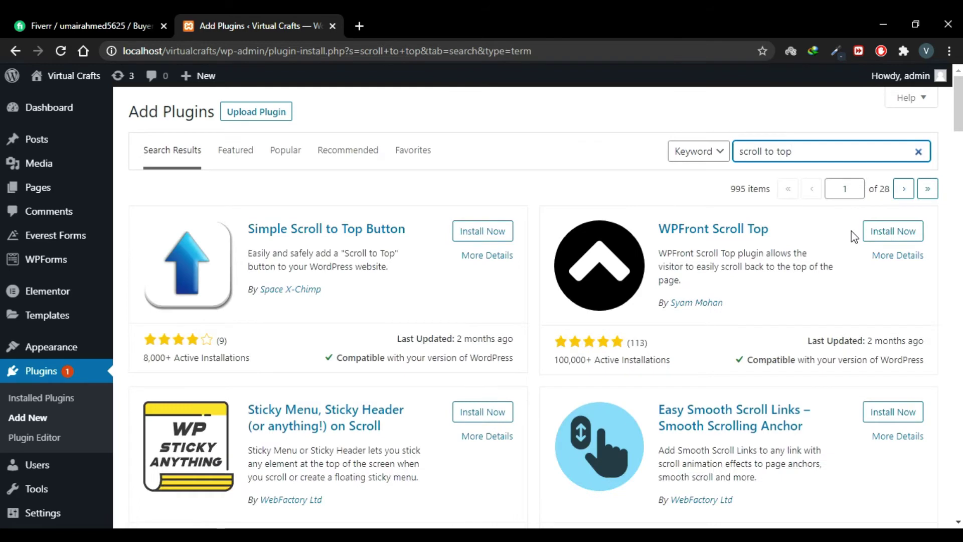
Step: Install and activate the WPFront Scroll Top plugin and enable the scroll button in its settings
left_click(906, 234)
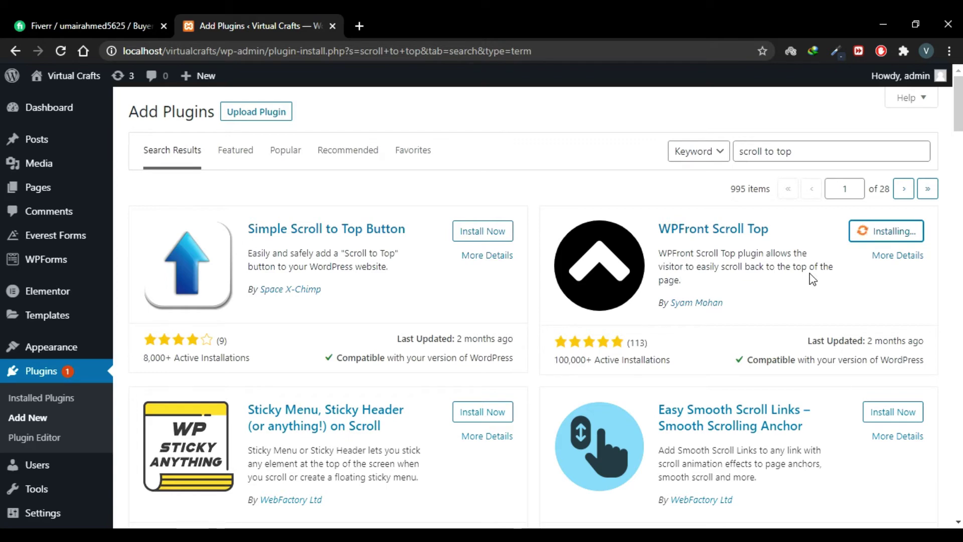
left_click(895, 235)
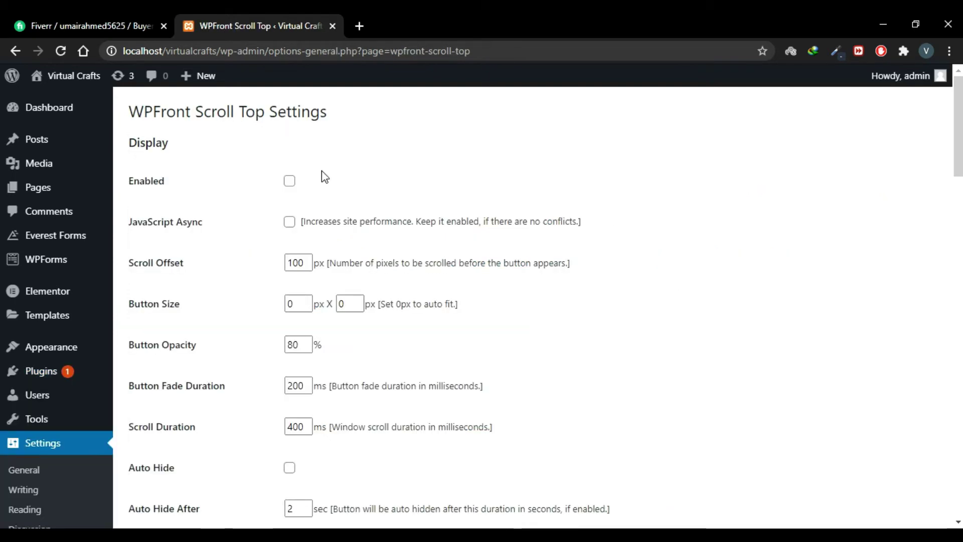
left_click(290, 185)
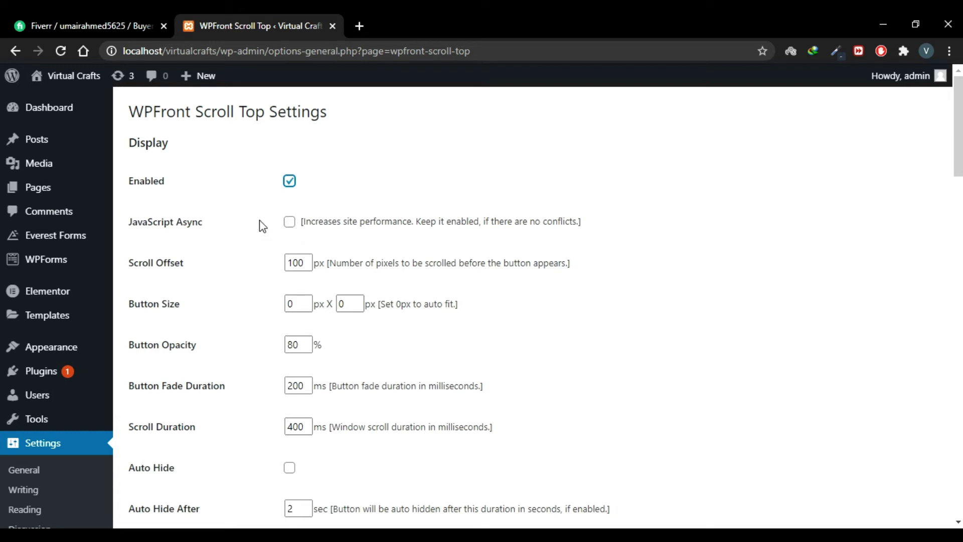
Step: Examine the Scroll Offset and Button Size display settings of WPFront Scroll Top
scroll(263, 230, "down", 1)
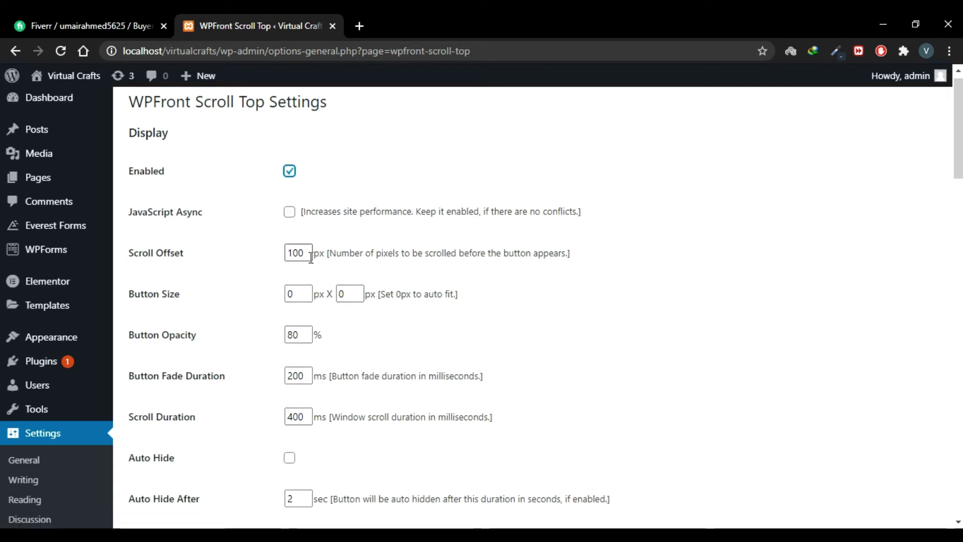
left_click(307, 253)
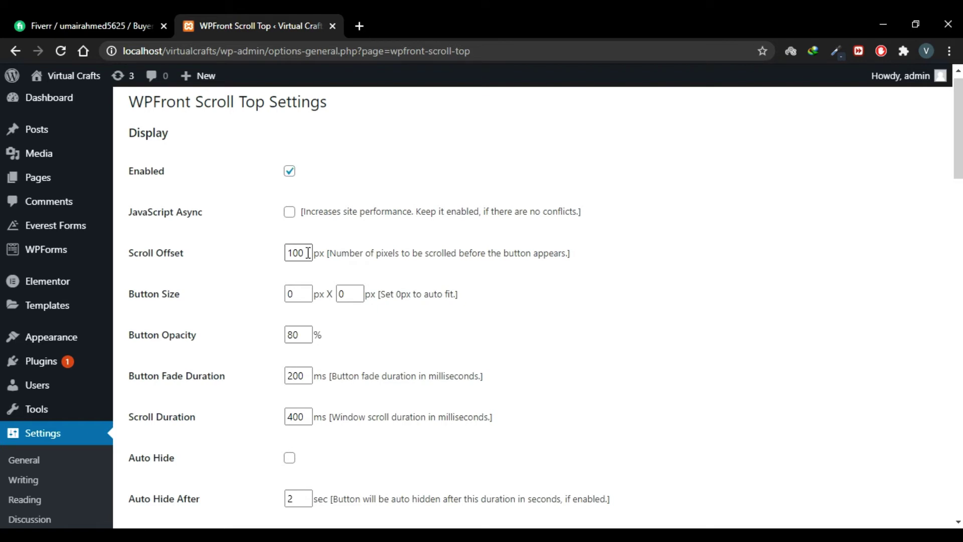
left_click_drag(308, 253, 289, 259)
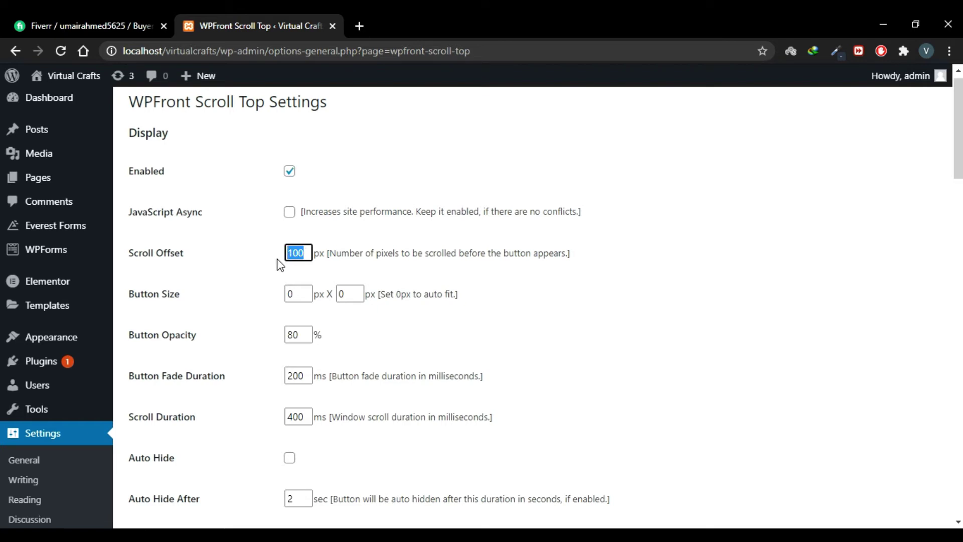
left_click(264, 257)
scroll(264, 257, "down", 1)
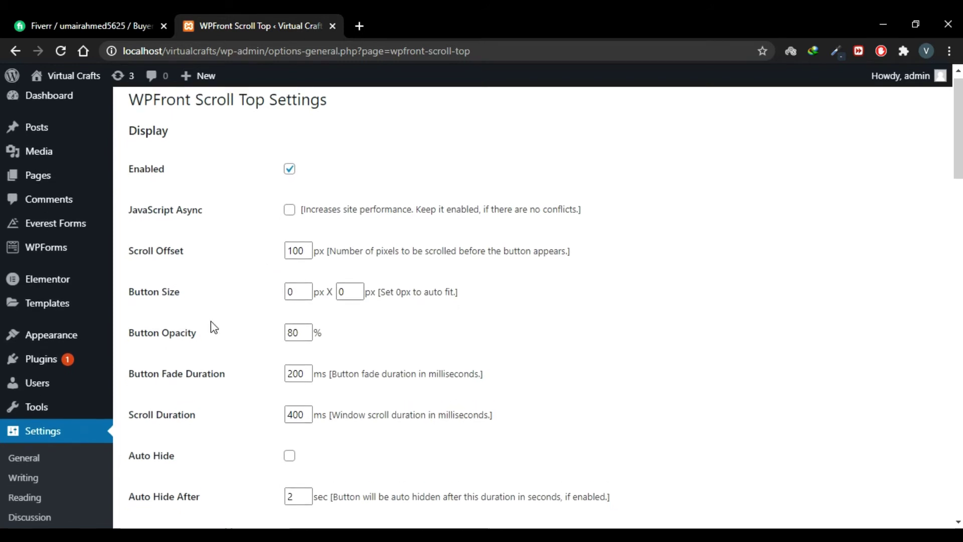
left_click(297, 293)
left_click(341, 294)
left_click(269, 303)
left_click(299, 292)
left_click(346, 293)
left_click(417, 293)
left_click_drag(422, 293, 457, 292)
left_click(456, 292)
Step: Examine the opacity, fade duration, scroll duration, auto-hide, small-screen hiding and button style settings
scroll(264, 346, "down", 1)
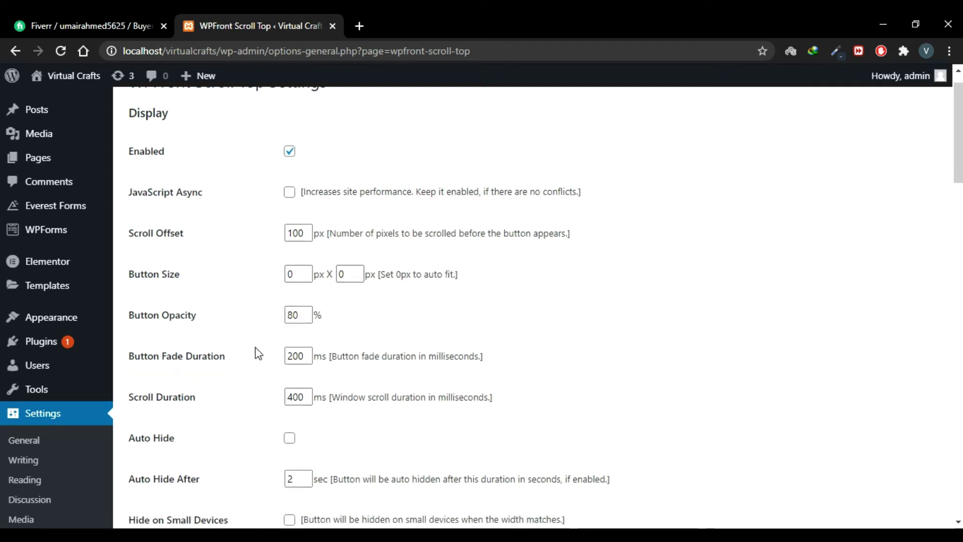
scroll(251, 342, "down", 2)
left_click(311, 282)
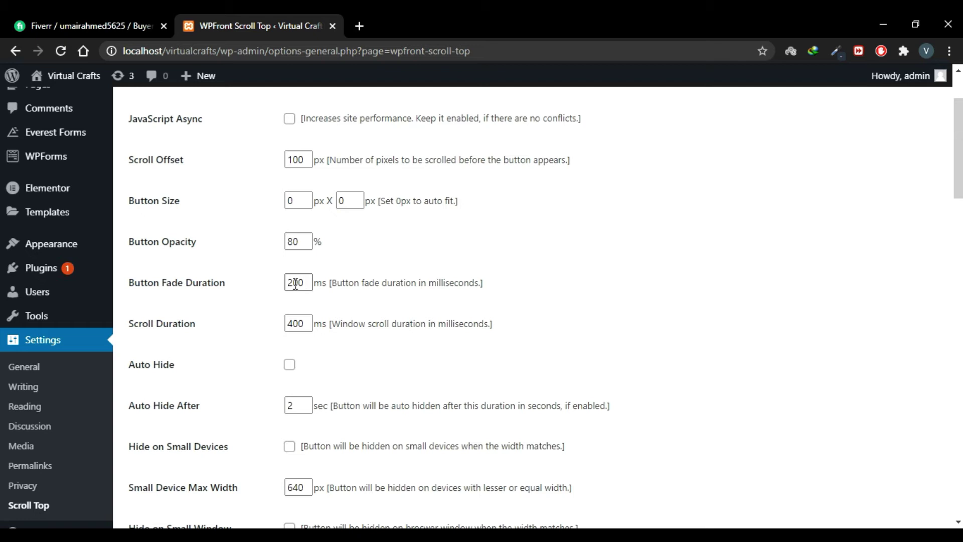
scroll(269, 308, "down", 1)
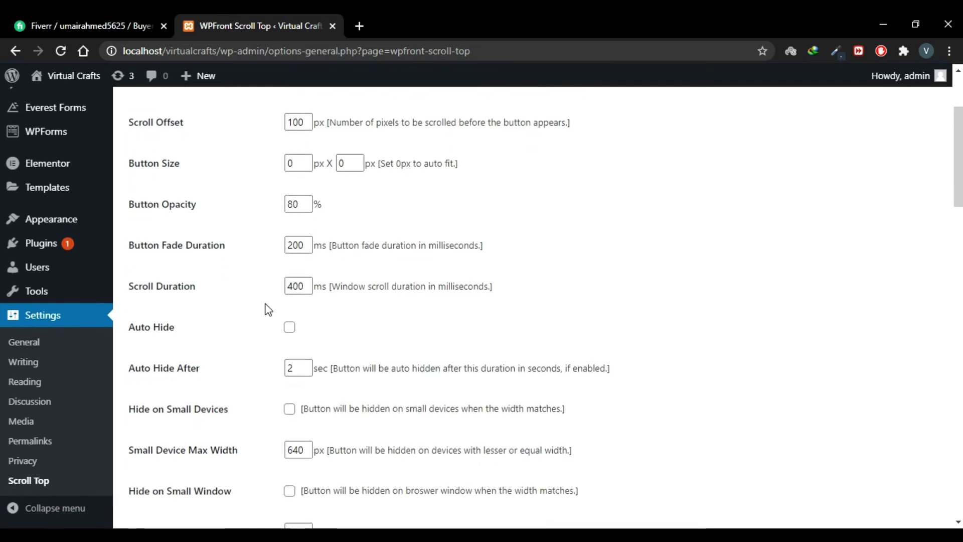
left_click(309, 286)
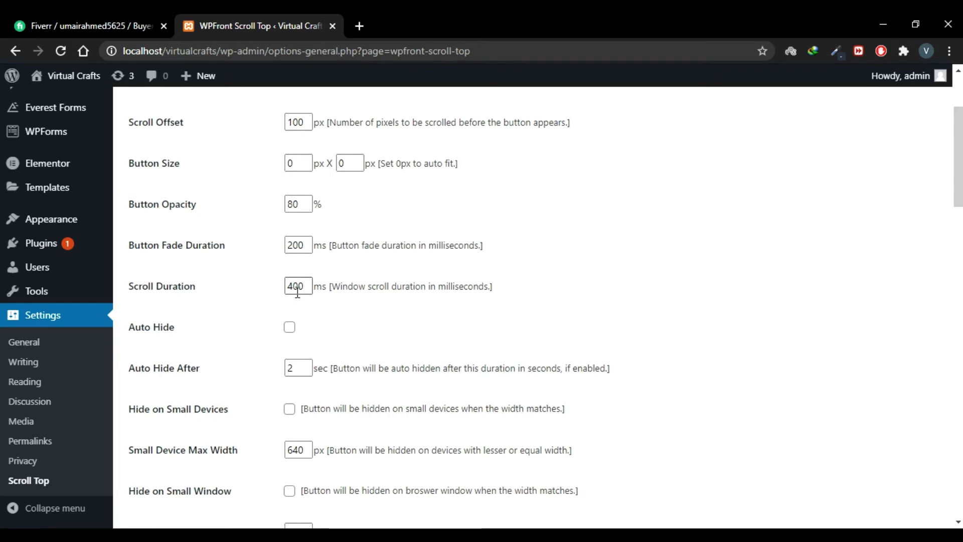
scroll(272, 294, "down", 1)
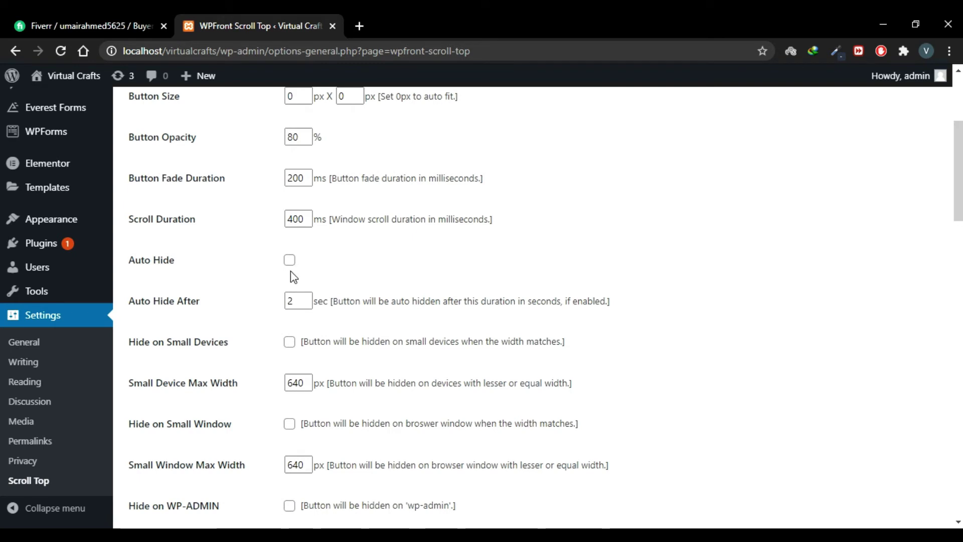
left_click(294, 299)
double_click(290, 301)
left_click(290, 301)
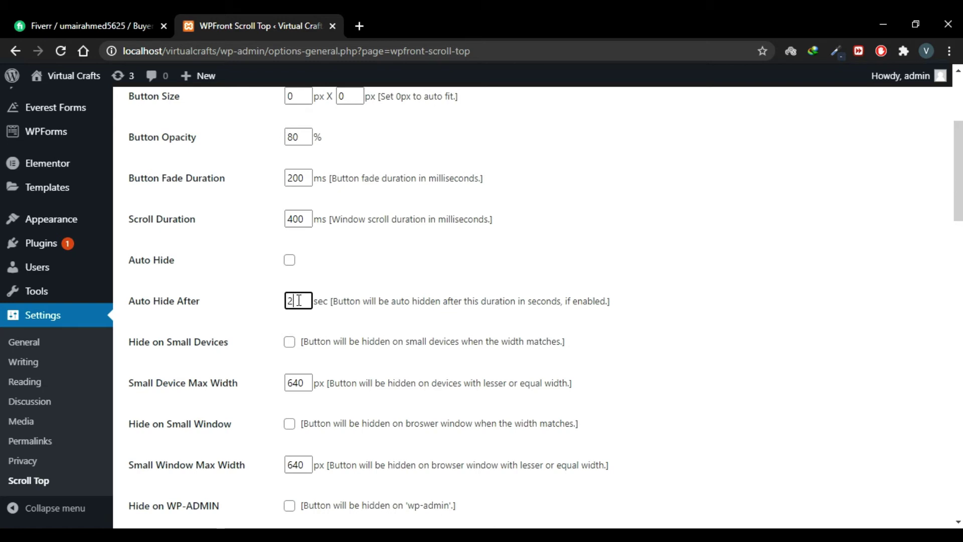
scroll(299, 301, "down", 1)
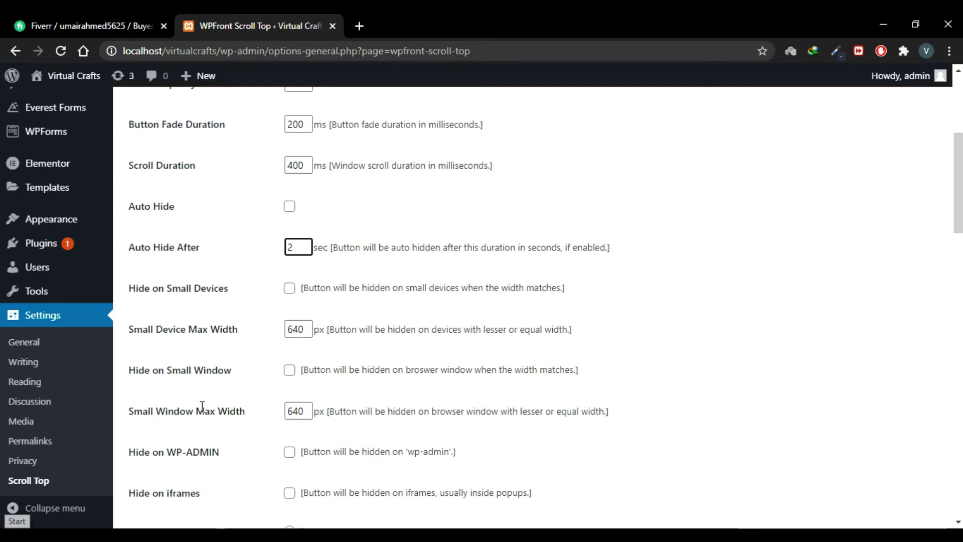
scroll(305, 296, "down", 1)
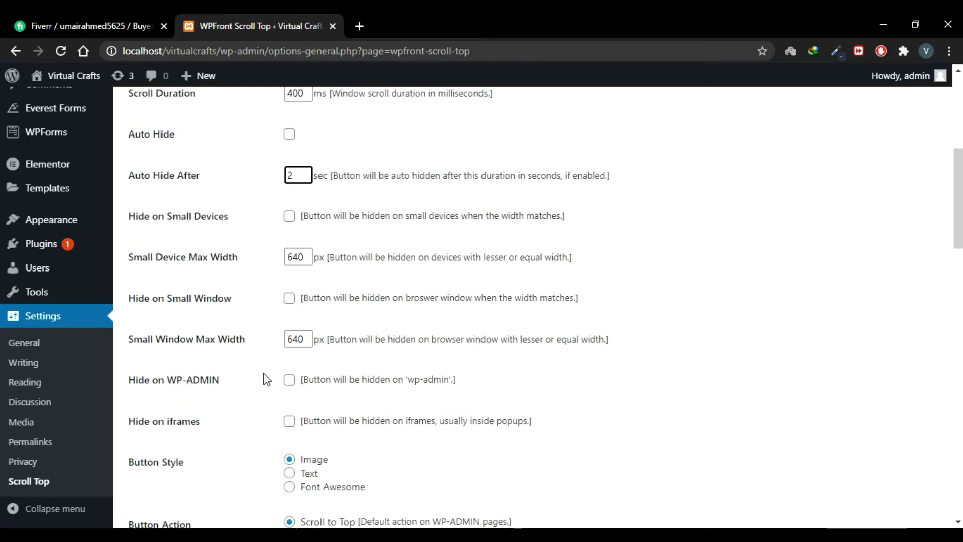
scroll(264, 379, "down", 1)
scroll(266, 379, "down", 2)
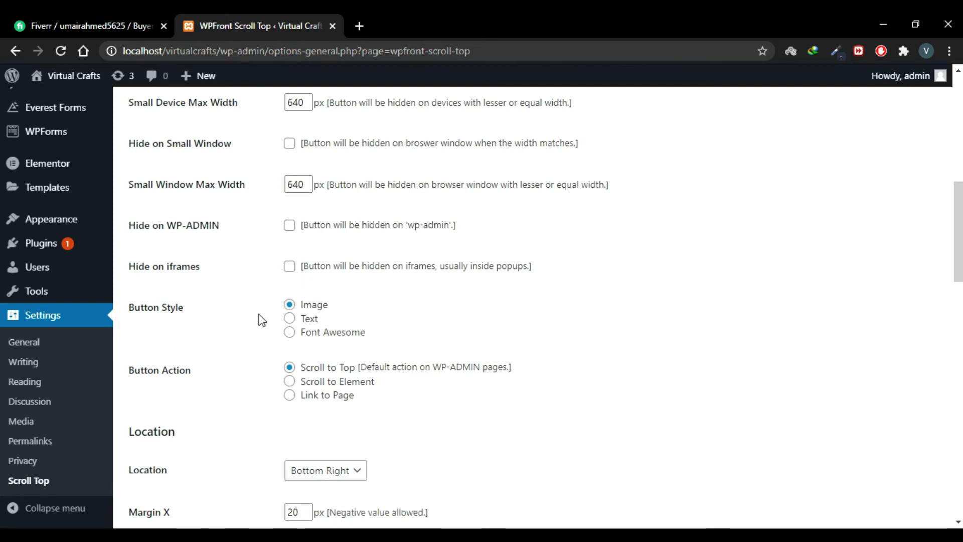
scroll(344, 237, "down", 2)
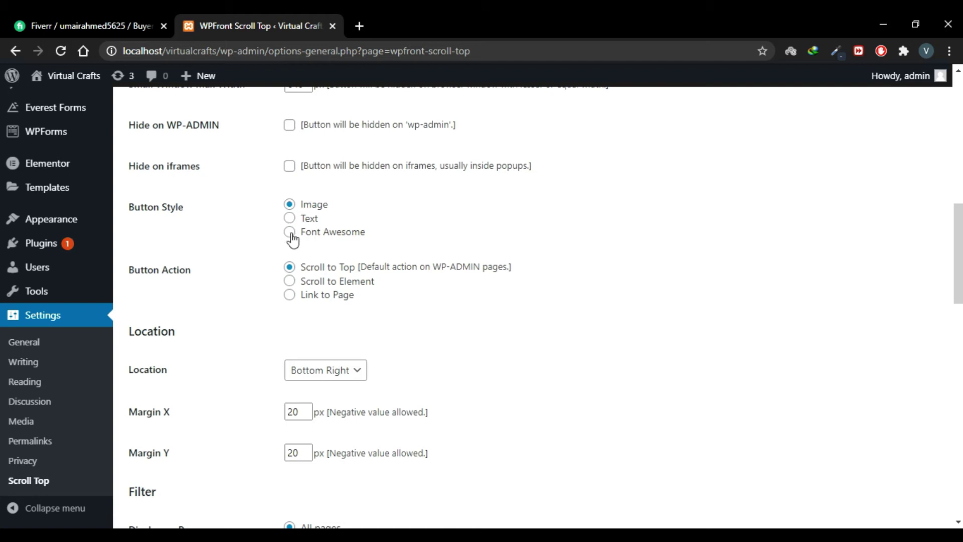
Step: Try the Scroll to Element and Link to Page button actions and return the choice to Scroll to Top
scroll(246, 284, "down", 1)
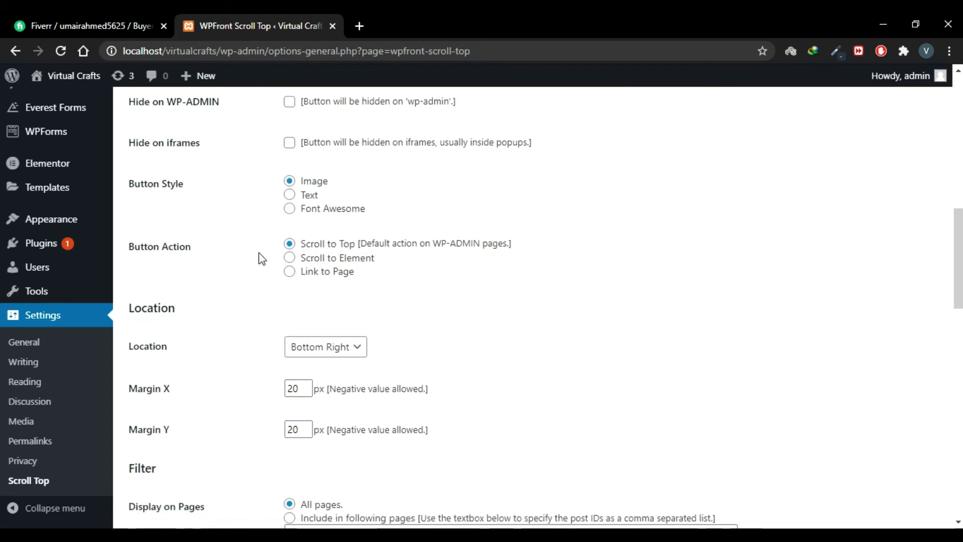
left_click(290, 258)
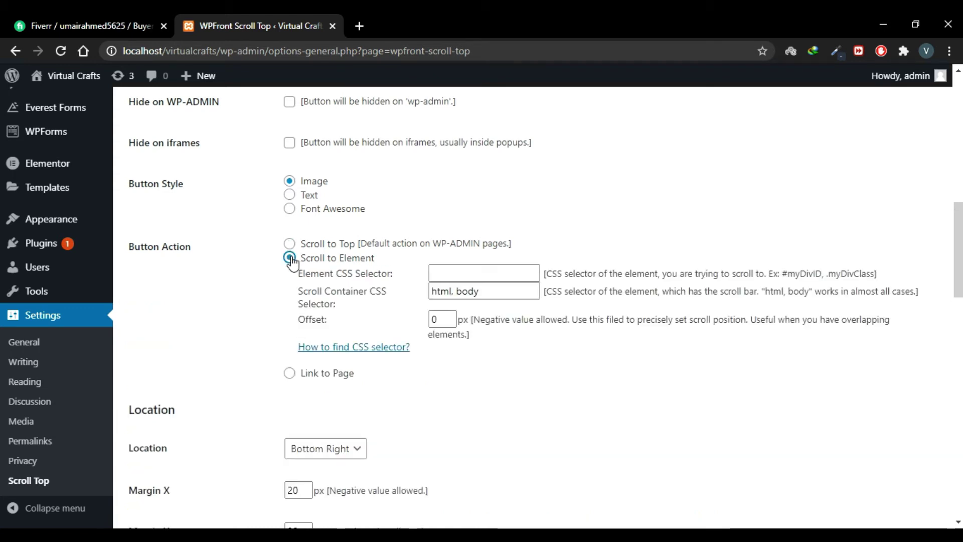
left_click(458, 277)
left_click(470, 271)
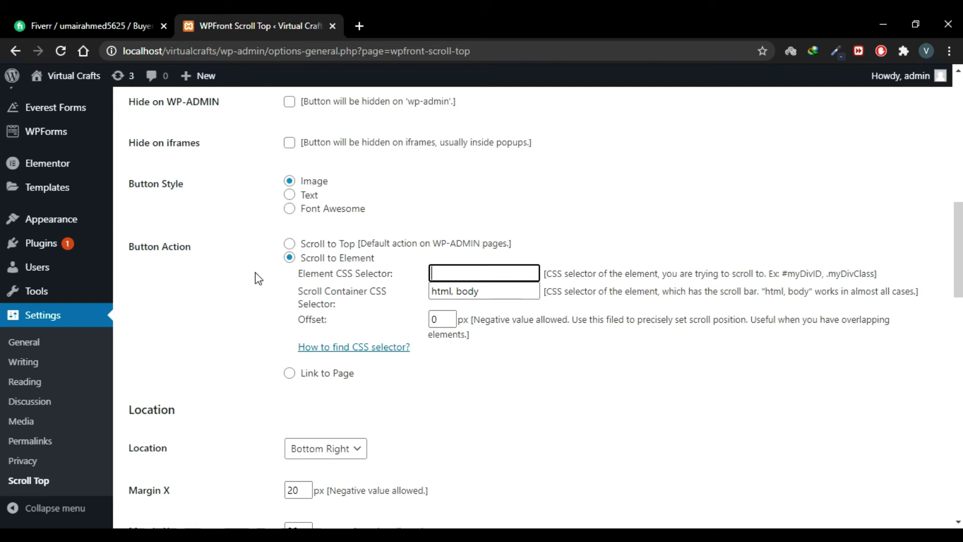
left_click(289, 244)
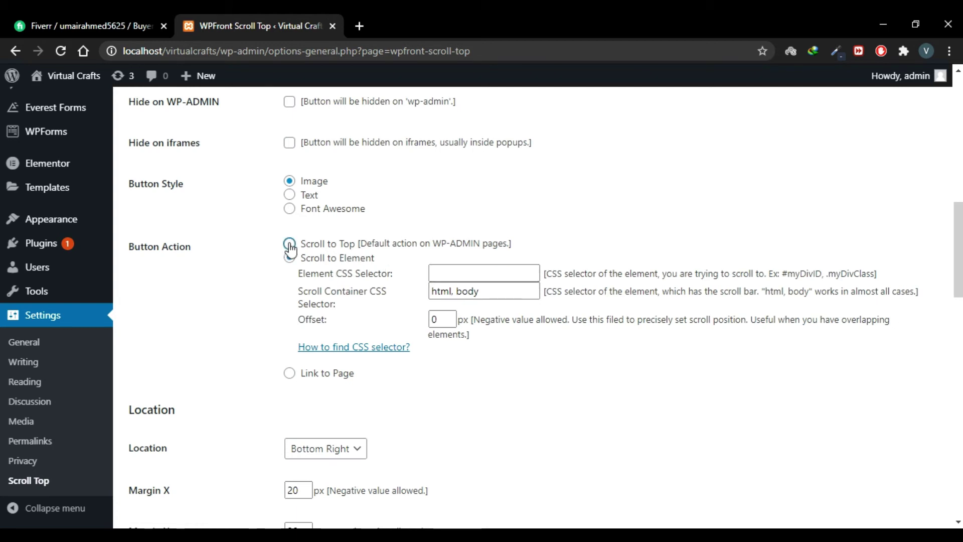
scroll(266, 284, "down", 1)
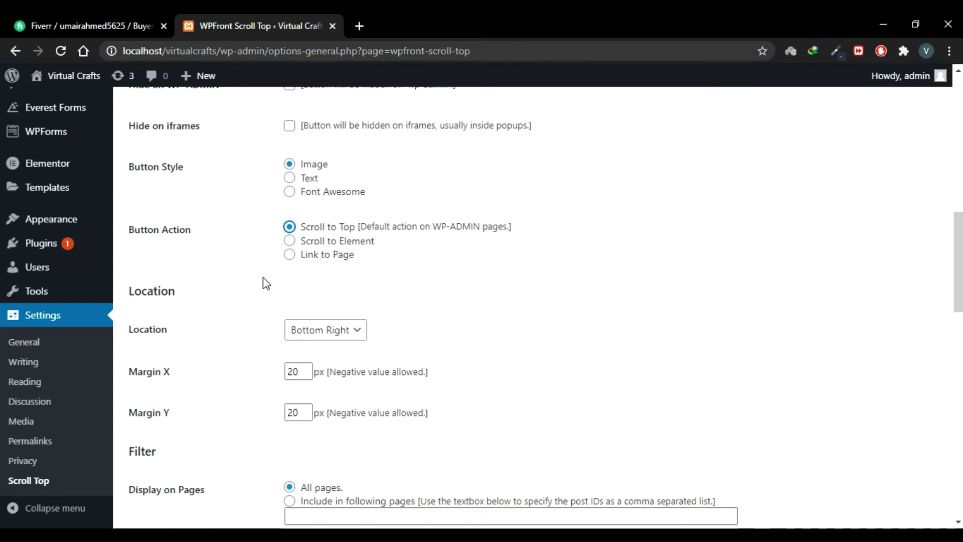
left_click(289, 255)
left_click(363, 270)
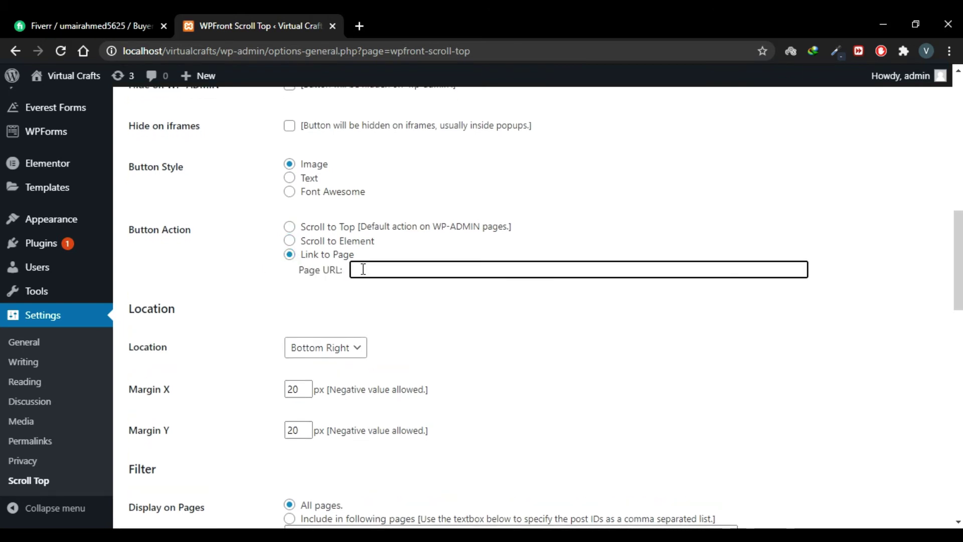
left_click(290, 226)
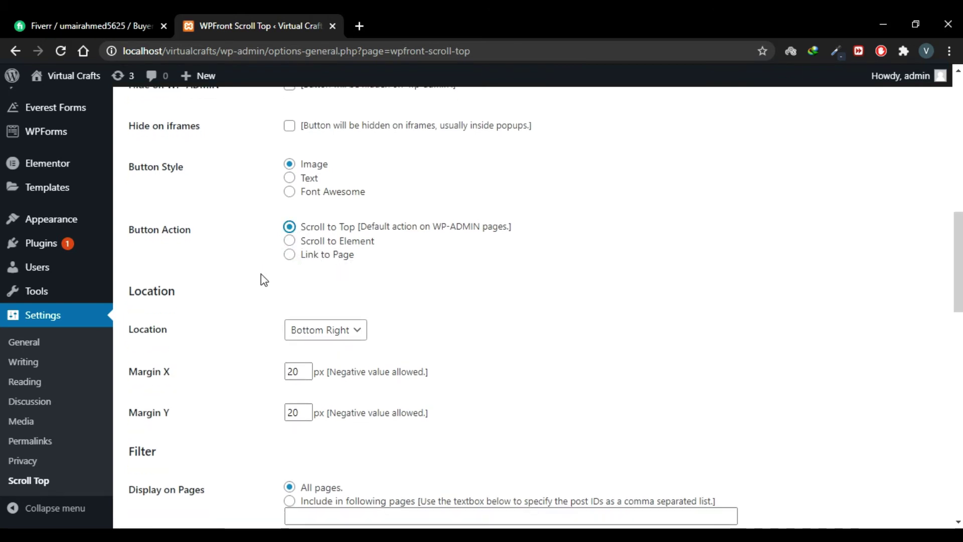
Step: Examine the button's location choices, its margins and the page display filter
scroll(261, 288, "down", 2)
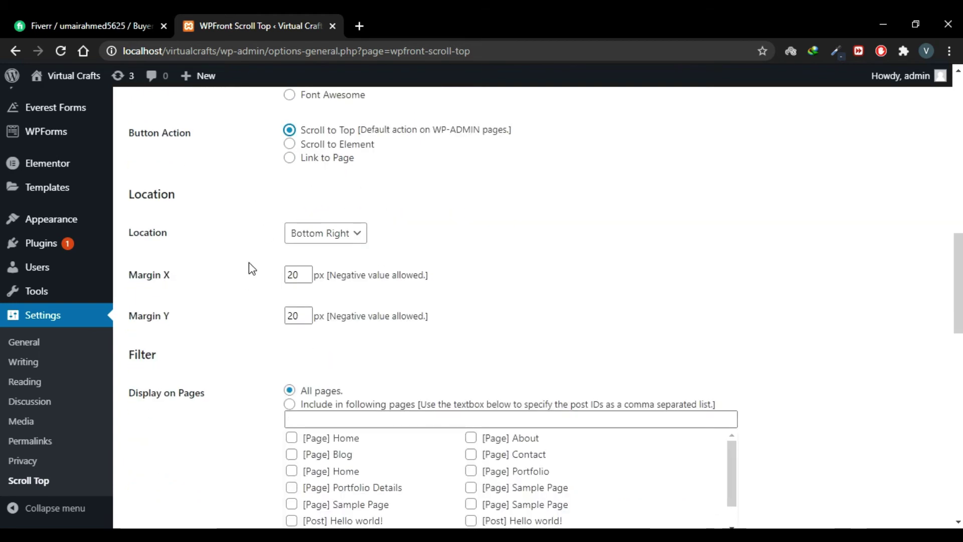
scroll(249, 267, "down", 1)
scroll(249, 263, "down", 1)
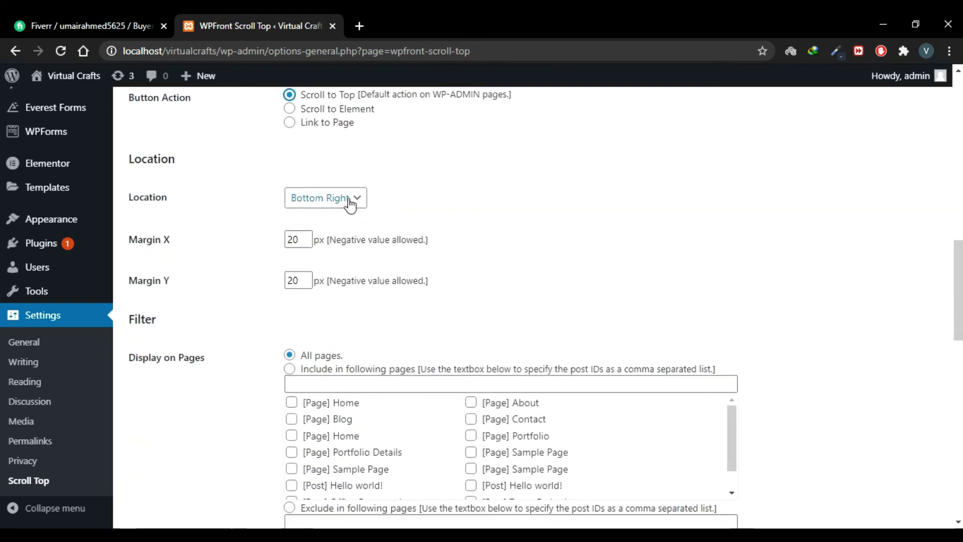
left_click(350, 200)
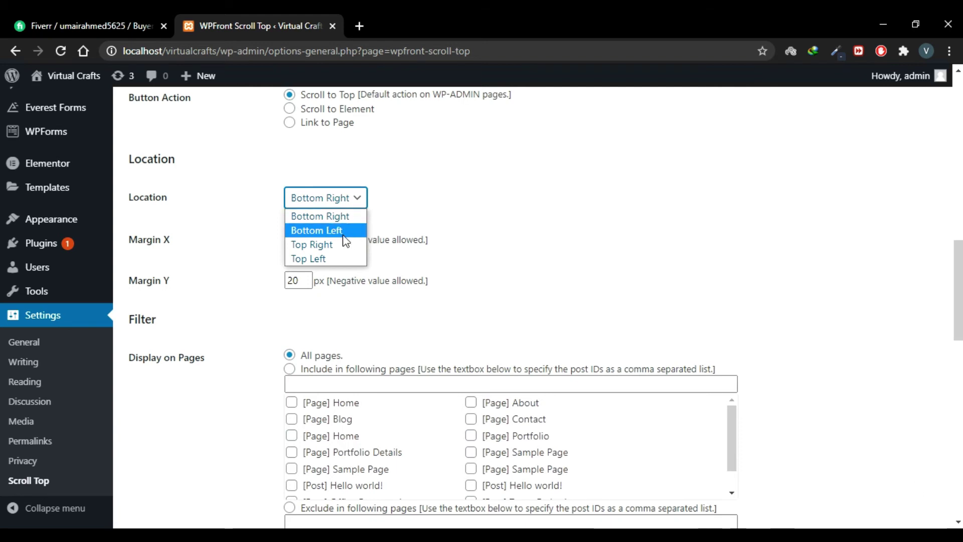
left_click(361, 199)
scroll(263, 207, "down", 1)
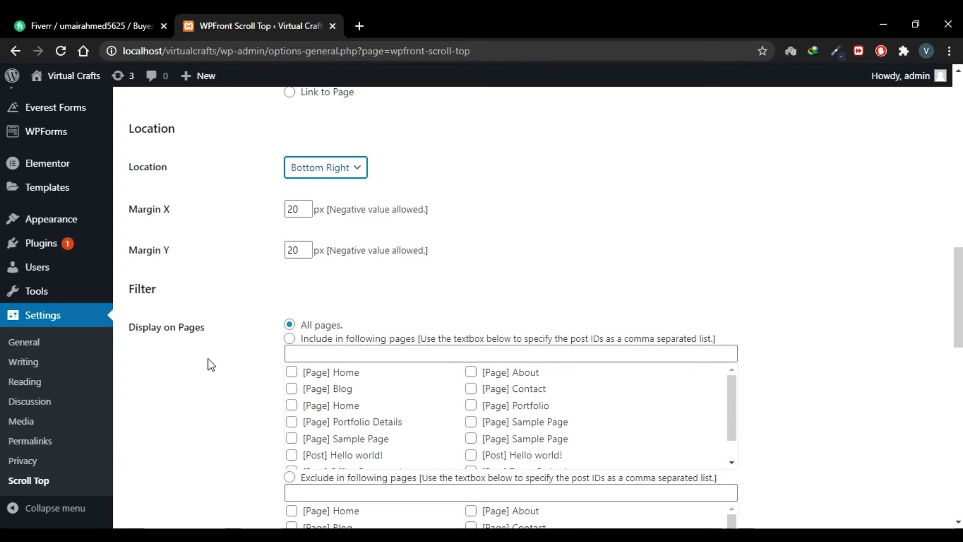
Step: Examine the include and exclude page filters and the gallery of image buttons
scroll(207, 363, "down", 3)
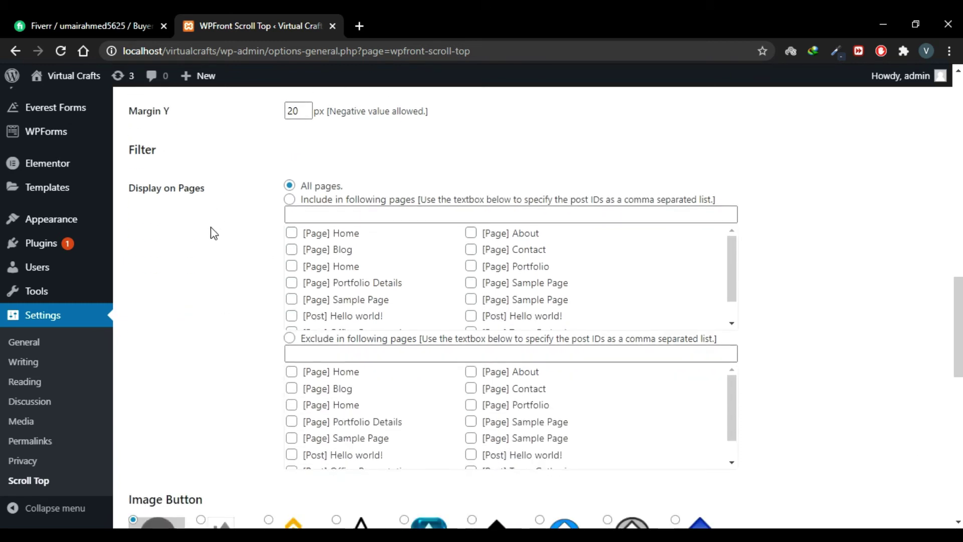
left_click(290, 200)
scroll(261, 301, "down", 7)
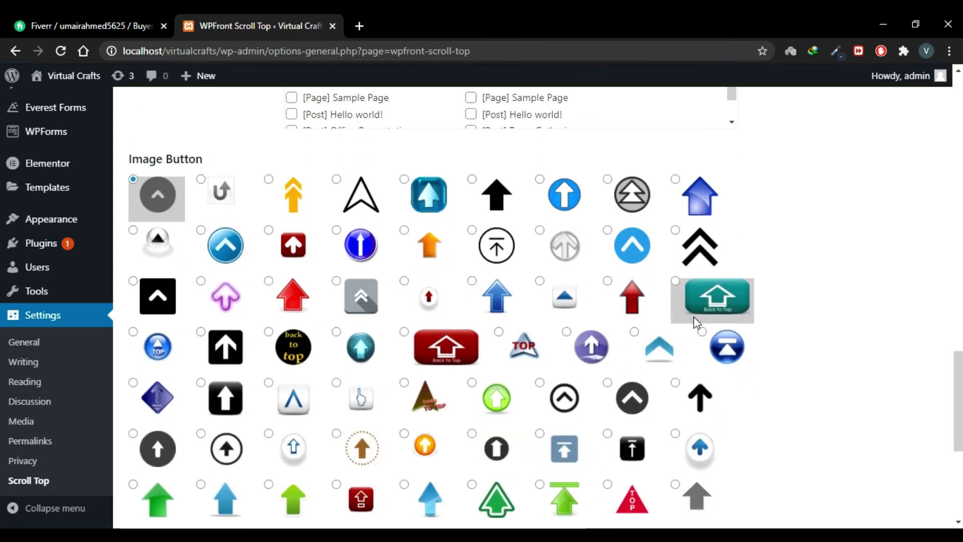
scroll(816, 296, "down", 1)
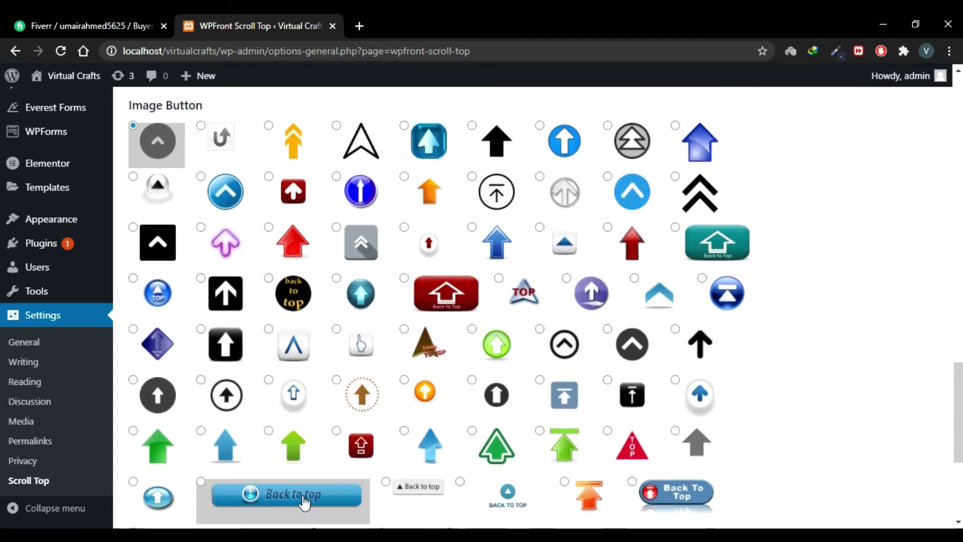
Step: Choose the glossy blue square arrow as the button image, set the Image ALT to "top" and save the changes
scroll(317, 499, "down", 1)
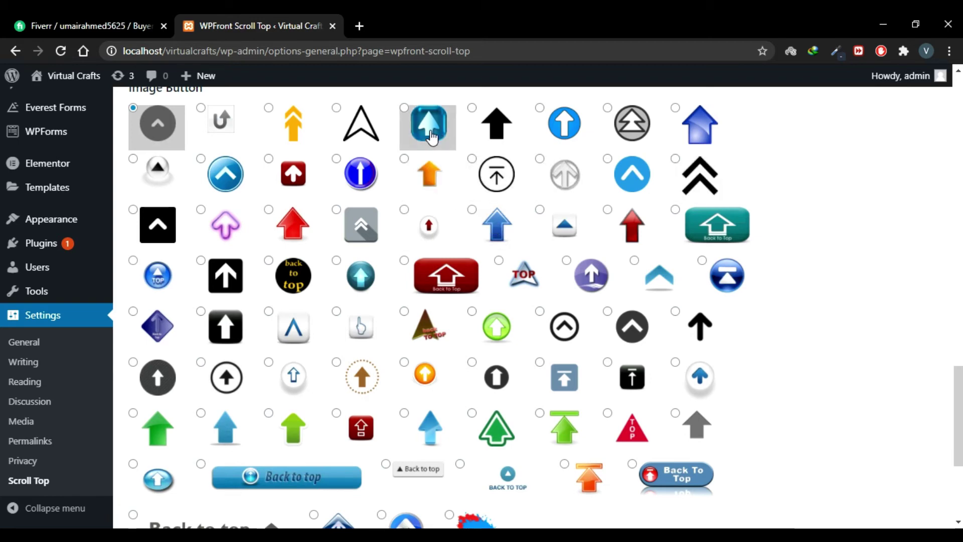
scroll(903, 286, "down", 4)
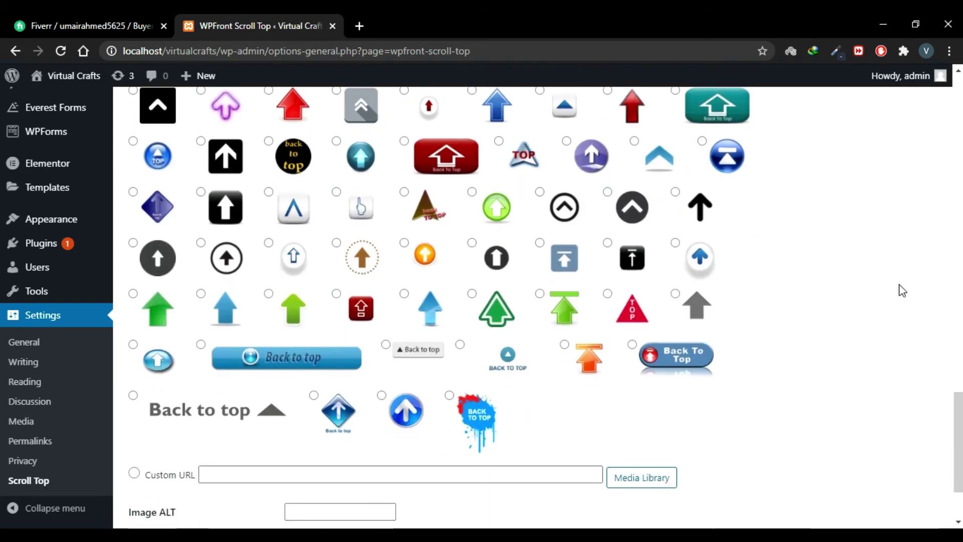
scroll(803, 316, "down", 1)
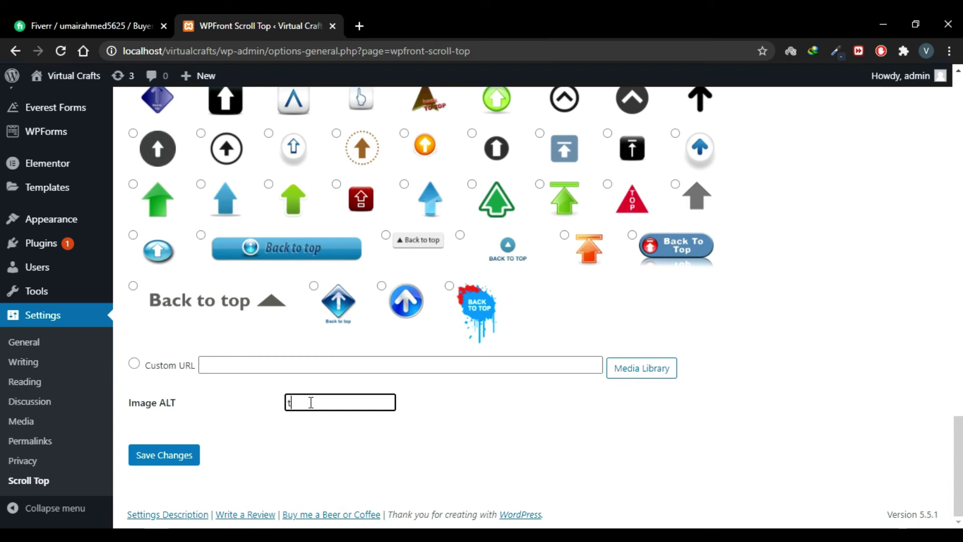
left_click(164, 463)
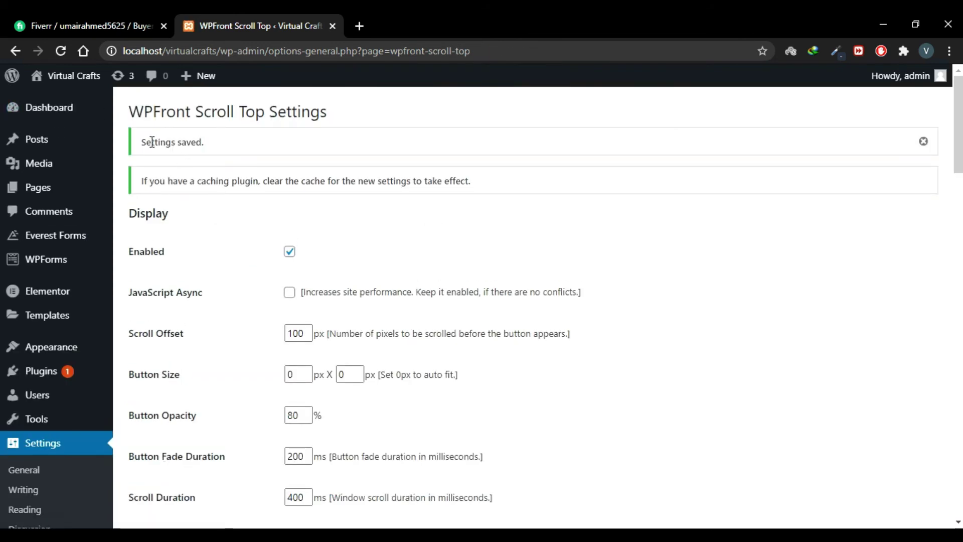
Step: Open the Virtual Crafts site in a new tab and compare it with the plugin's Scroll Offset setting
mouse_move(91, 84)
right_click(83, 106)
left_click(100, 110)
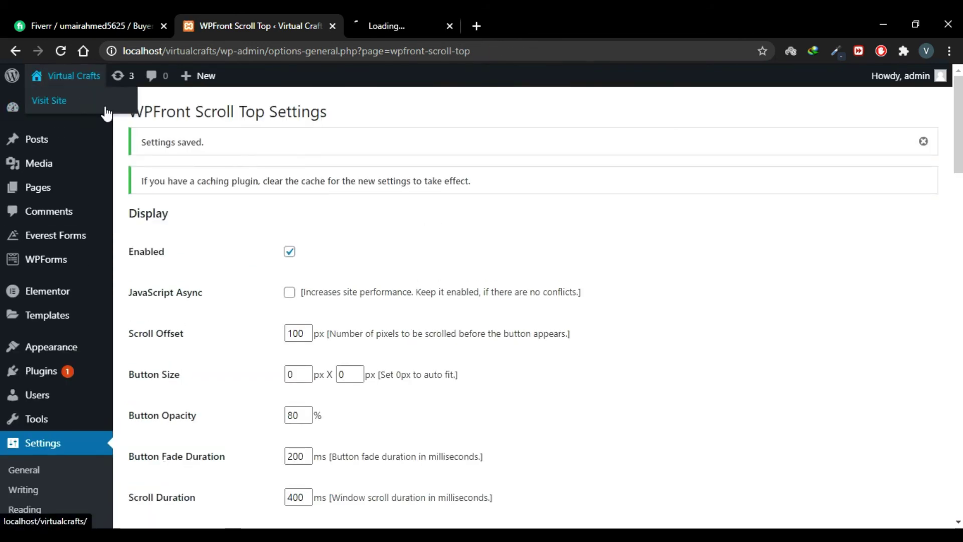
left_click(474, 16)
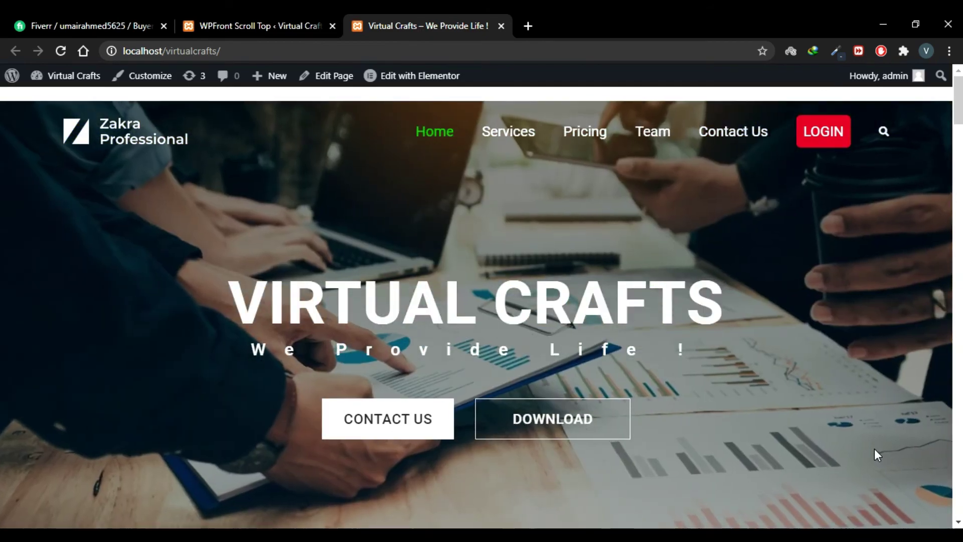
left_click(259, 16)
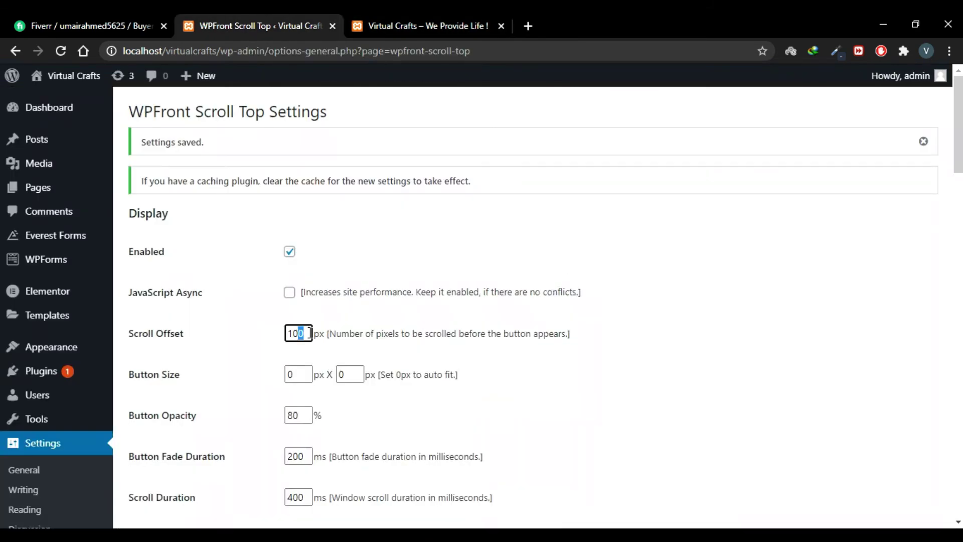
left_click(390, 15)
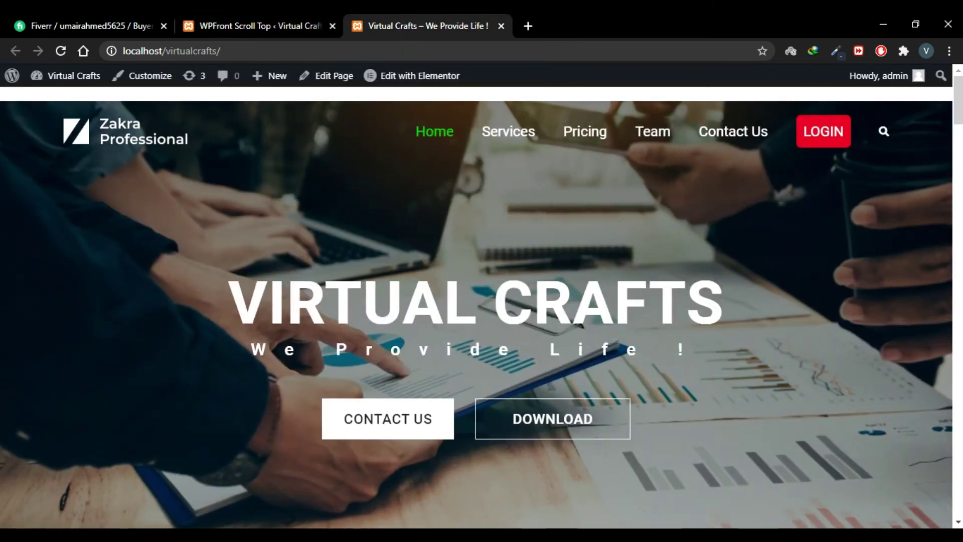
Step: Test the blue arrow button from two places on the home page and check where it appears while scrolling
scroll(615, 296, "down", 5)
scroll(615, 297, "down", 4)
scroll(616, 298, "up", 2)
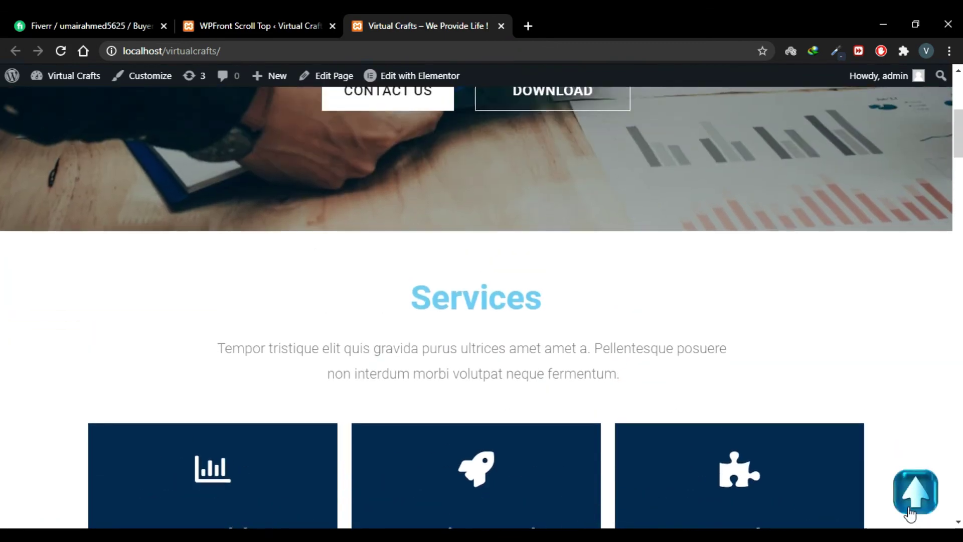
left_click(926, 494)
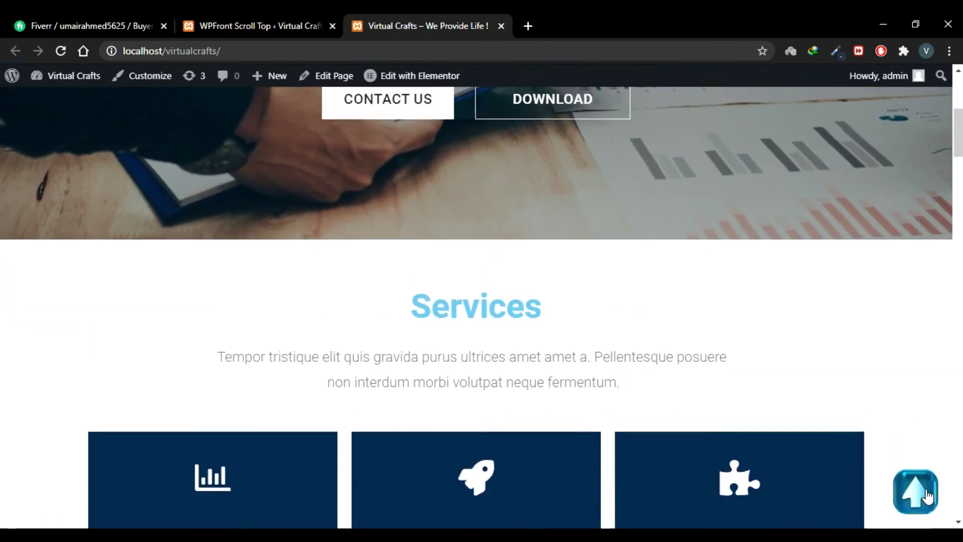
scroll(785, 415, "down", 20)
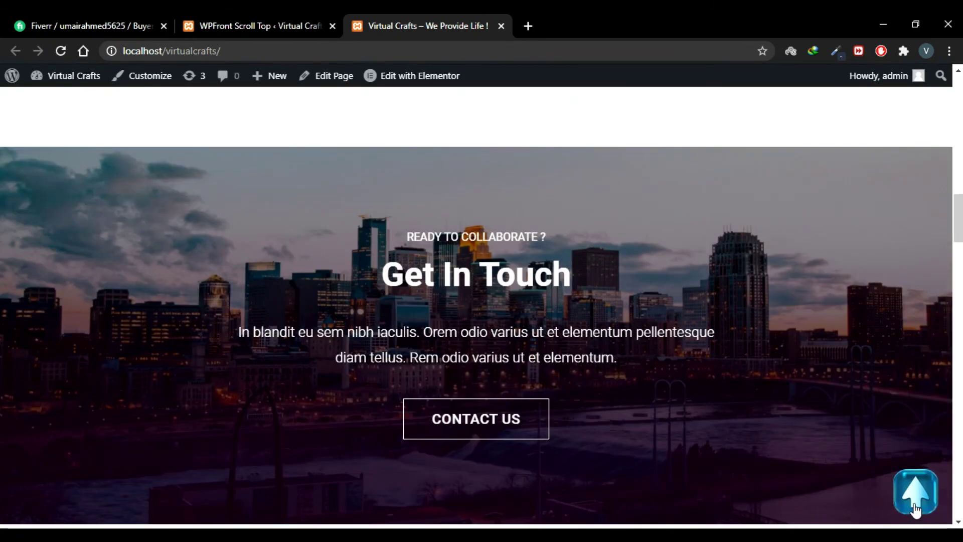
left_click(915, 506)
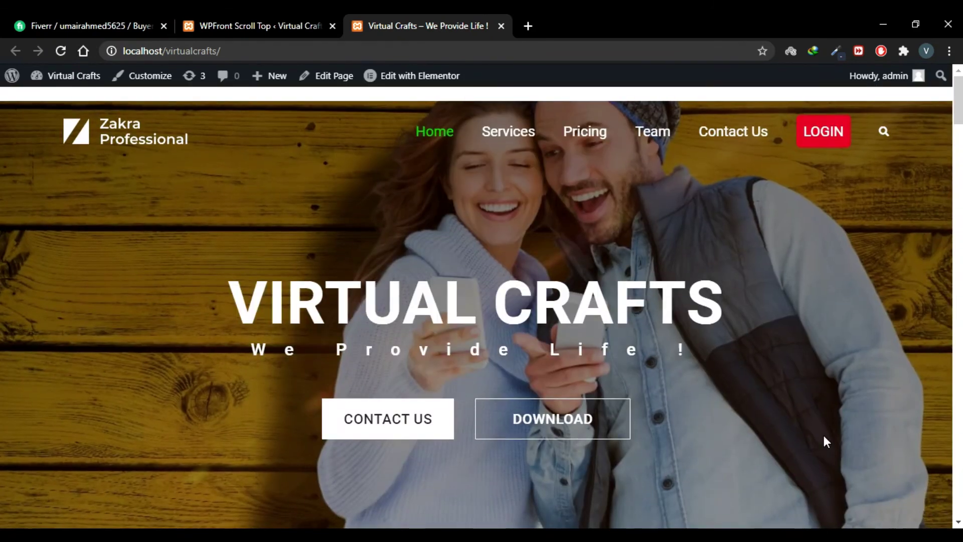
scroll(630, 297, "down", 2)
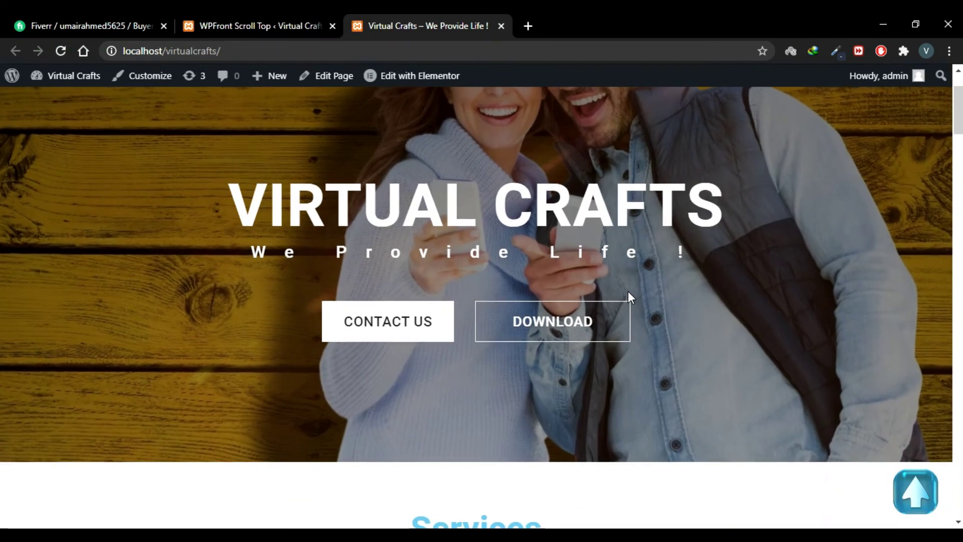
scroll(544, 213, "up", 2)
Step: Set the Scroll Offset to 500 px, save the changes and check the button on the reloaded home page
left_click(321, 23)
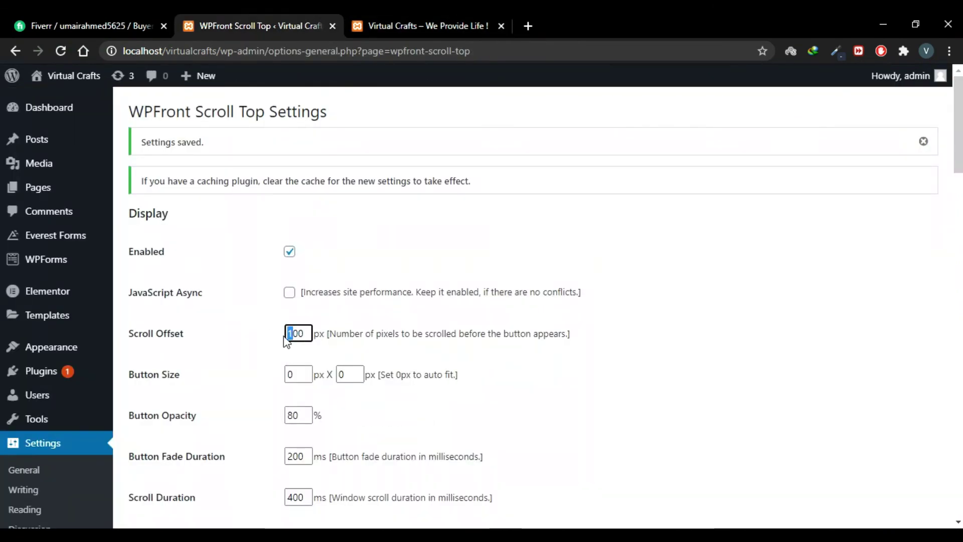
scroll(295, 333, "down", 20)
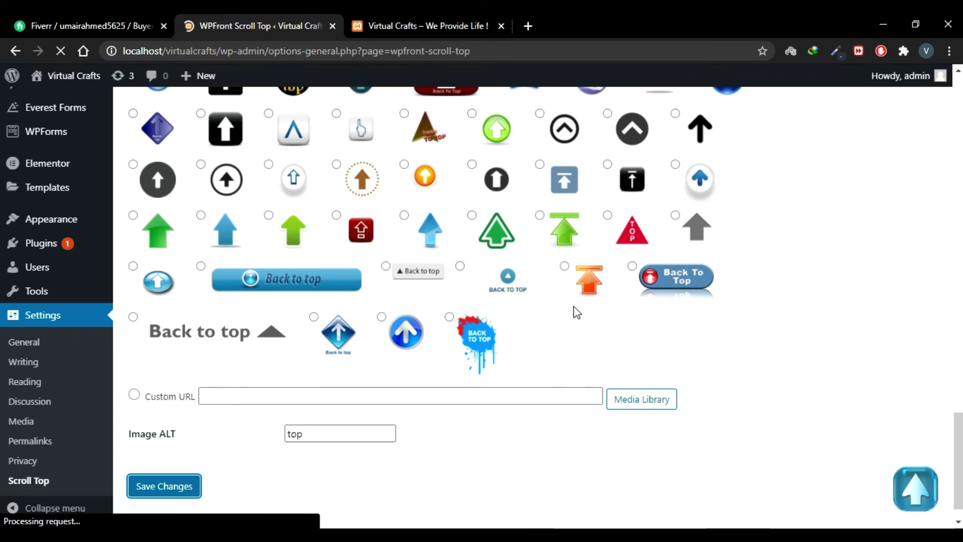
left_click(419, 27)
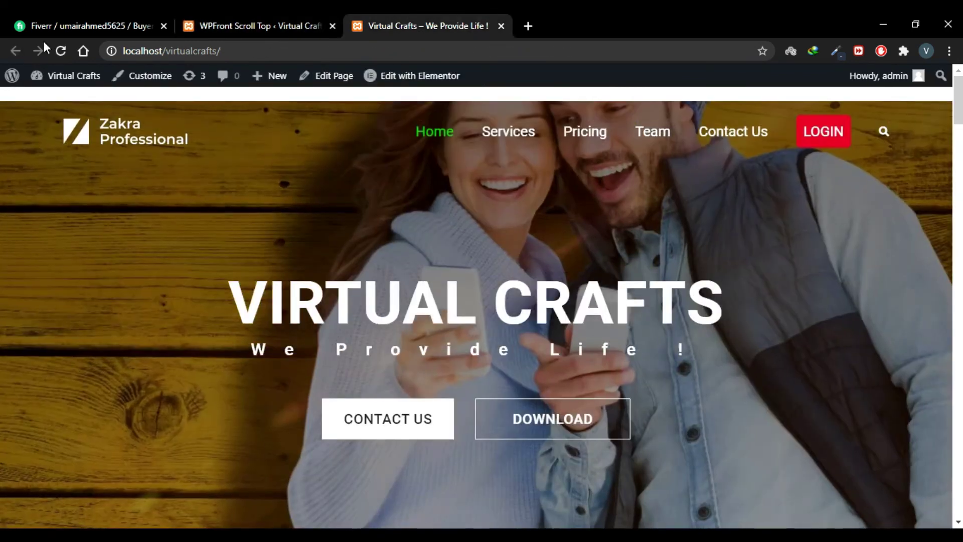
left_click(63, 51)
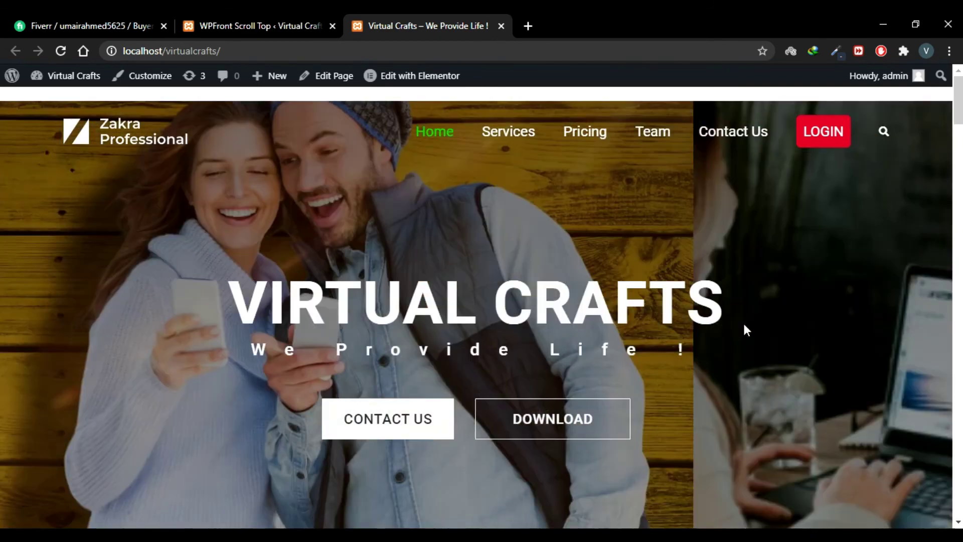
scroll(745, 330, "down", 8)
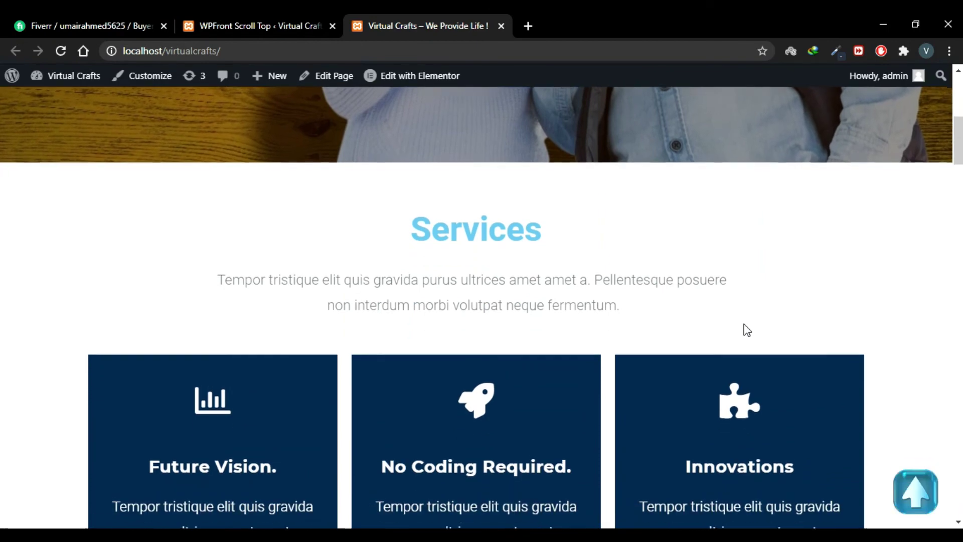
scroll(746, 330, "down", 1)
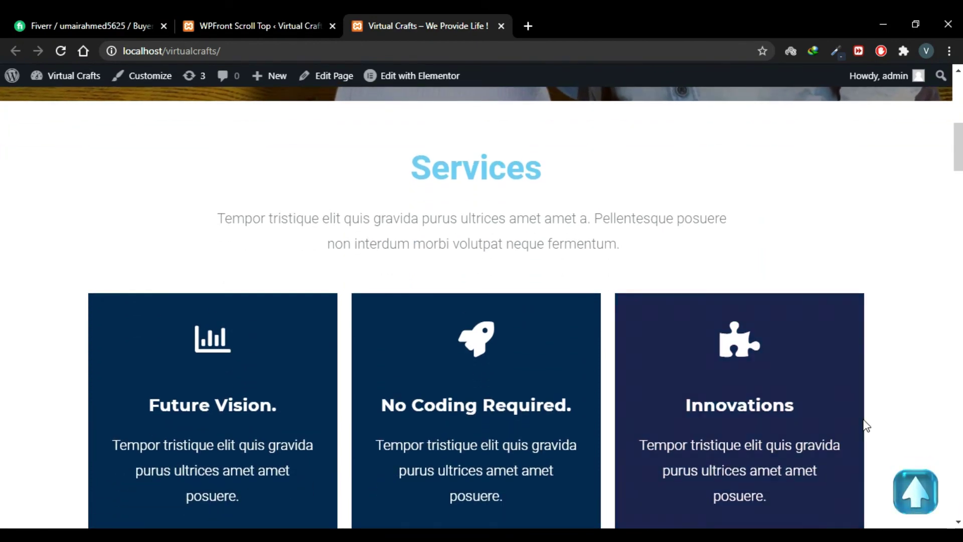
Step: Test the scroll-to-top button in the WordPress admin, on the plugin's settings page and the installed plugins list
left_click(289, 20)
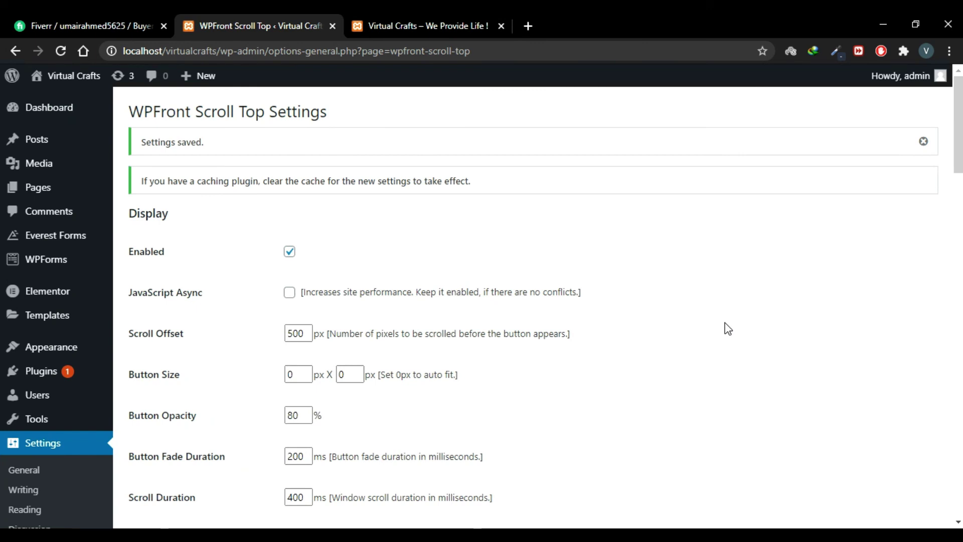
scroll(728, 329, "down", 8)
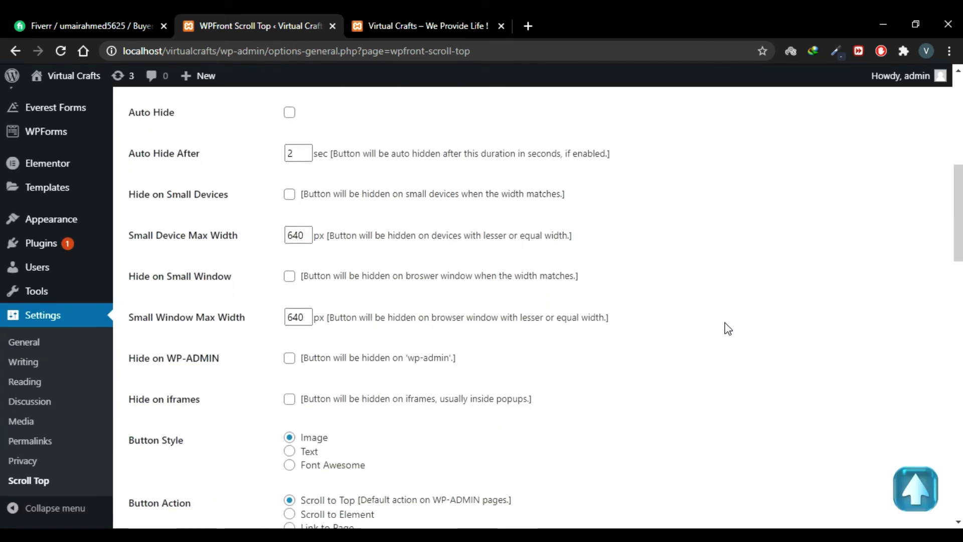
left_click(919, 499)
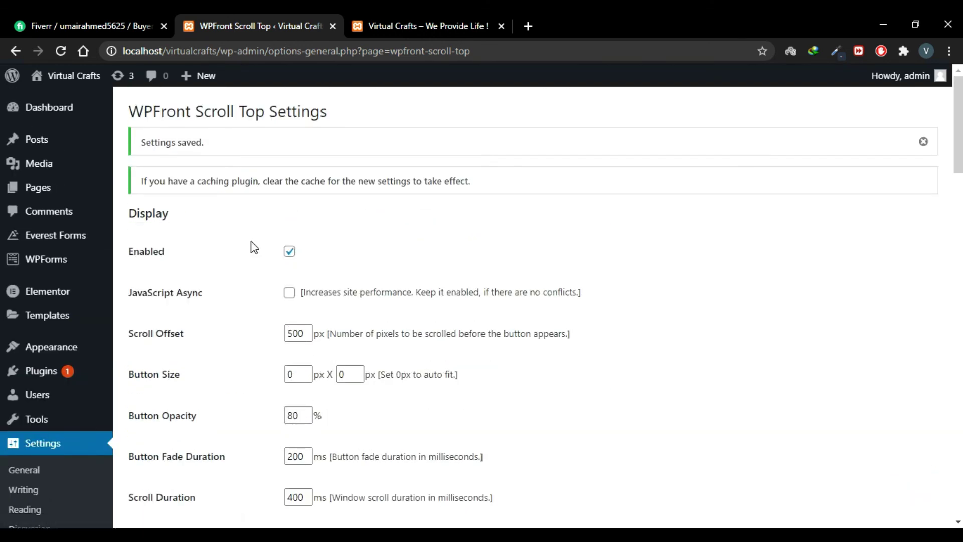
left_click(59, 374)
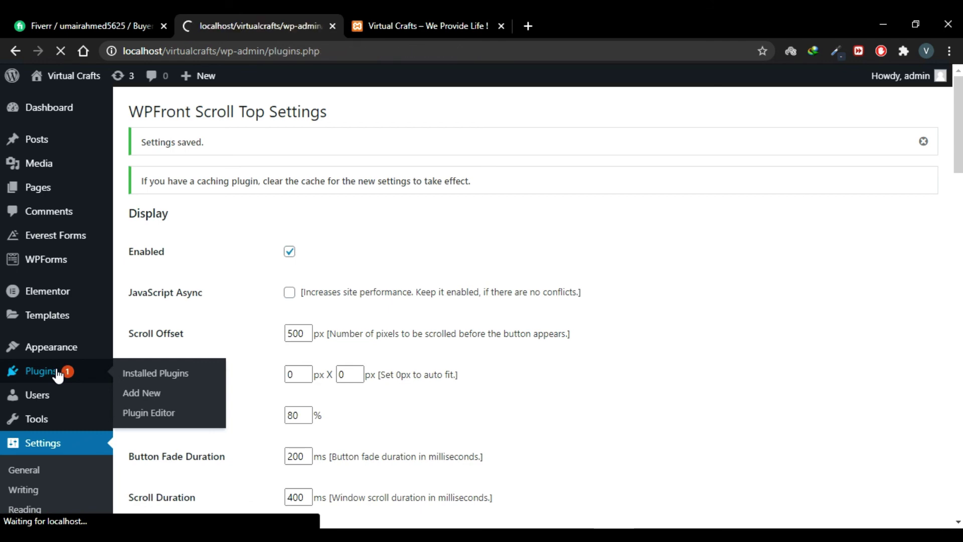
scroll(744, 351, "down", 8)
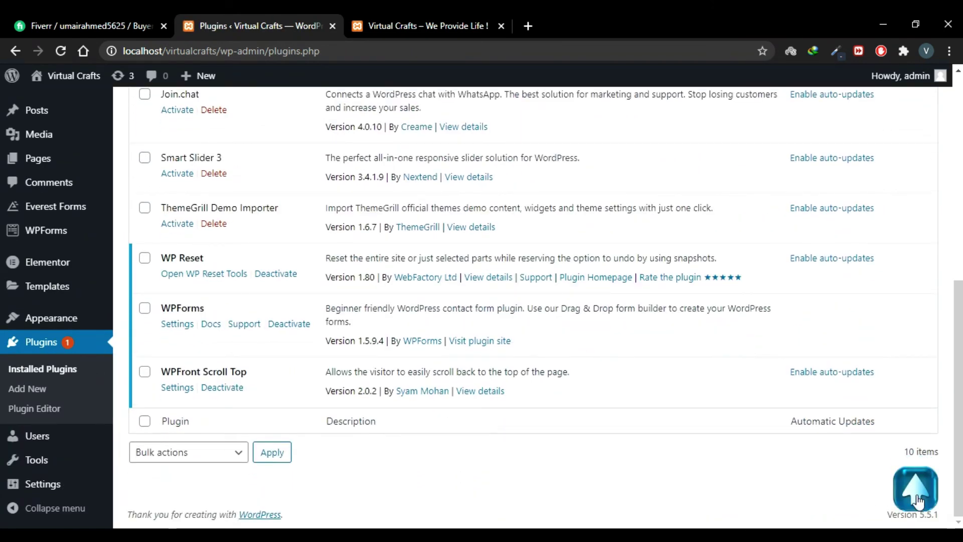
left_click(918, 501)
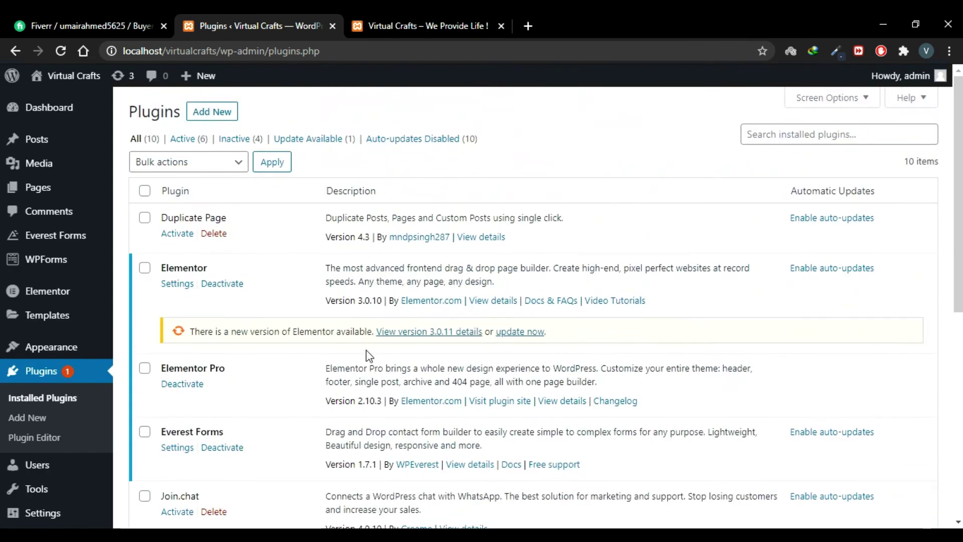
Step: Reopen the WPFront Scroll Top settings and enable Hide on WP-ADMIN
scroll(131, 222, "down", 5)
mouse_move(80, 489)
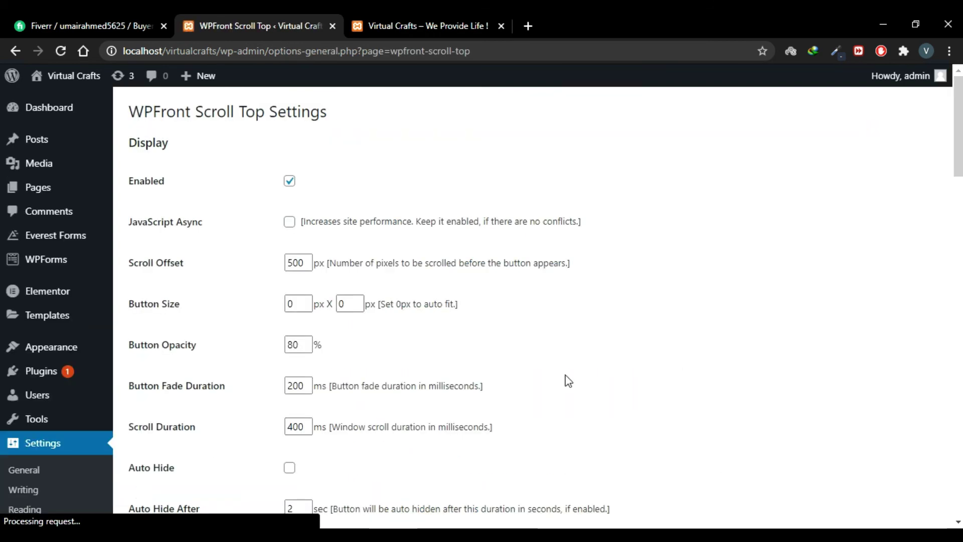
scroll(577, 379, "down", 7)
scroll(675, 326, "up", 1)
scroll(676, 326, "down", 1)
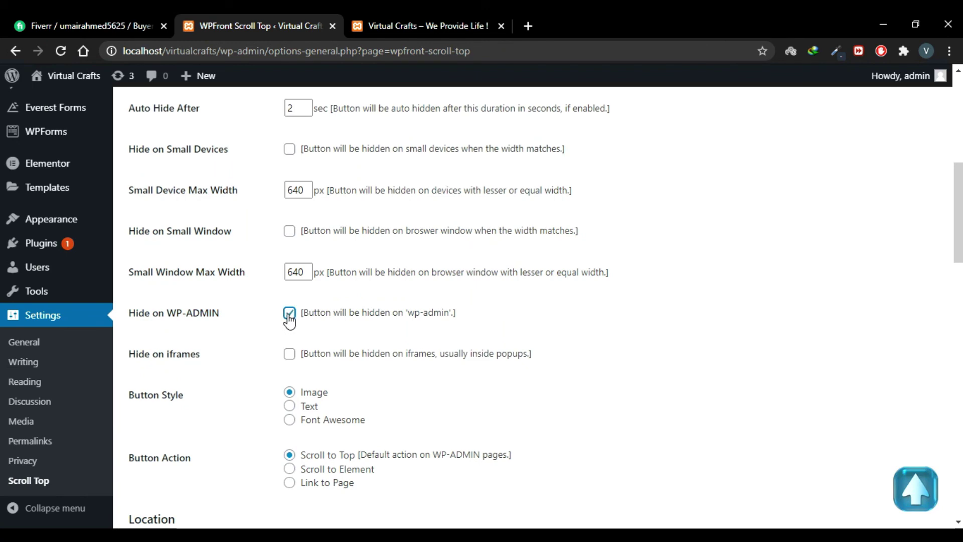
scroll(580, 430, "up", 1)
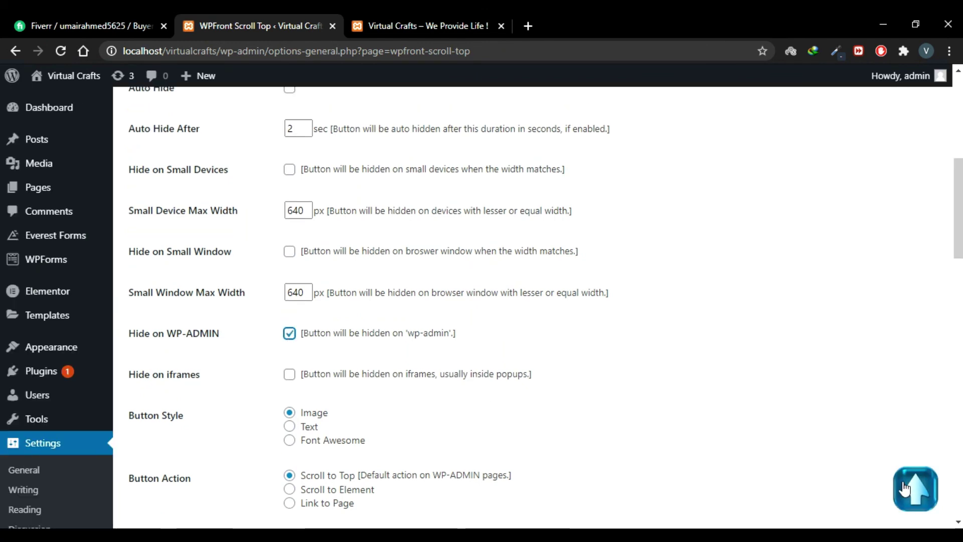
Step: Set the Button Style to Text and save the changes
scroll(693, 454, "down", 5)
scroll(303, 260, "up", 2)
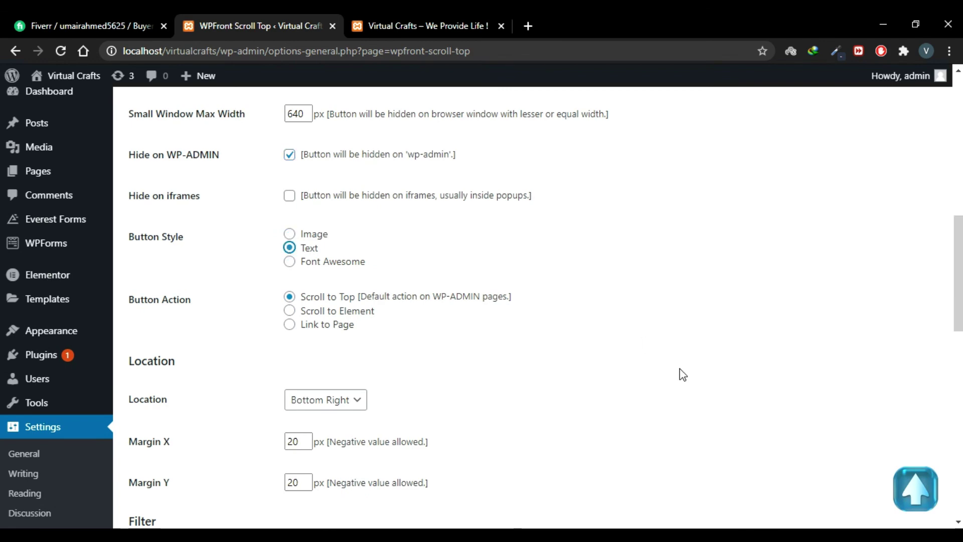
scroll(681, 372, "down", 12)
scroll(680, 369, "up", 1)
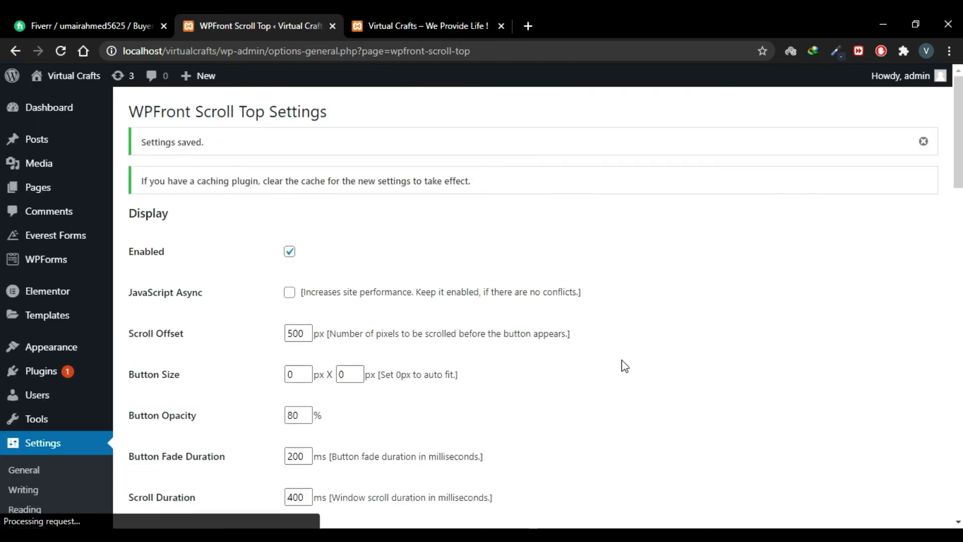
Step: Reload the home page and test the TOP text button twice from further down the page
left_click(407, 14)
left_click(68, 50)
left_click(240, 14)
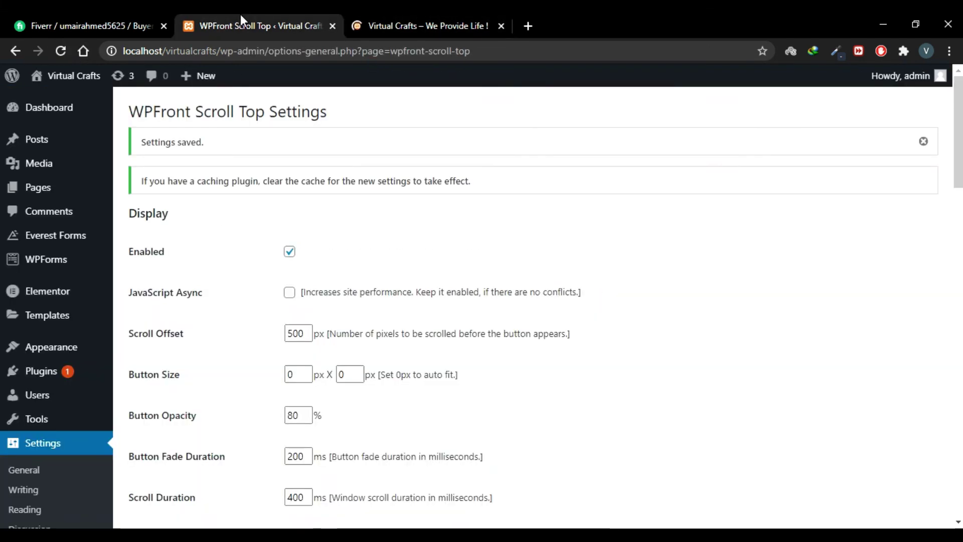
left_click(436, 14)
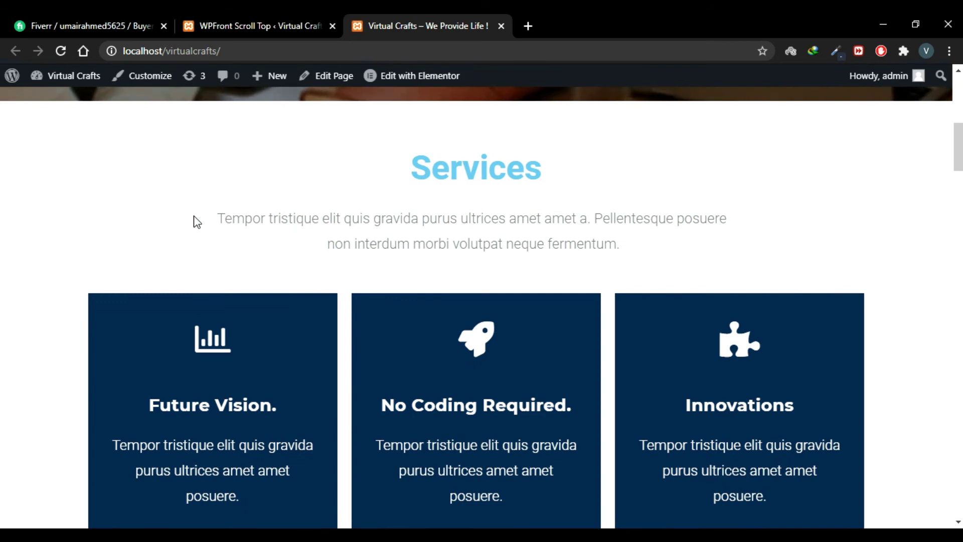
scroll(195, 221, "down", 6)
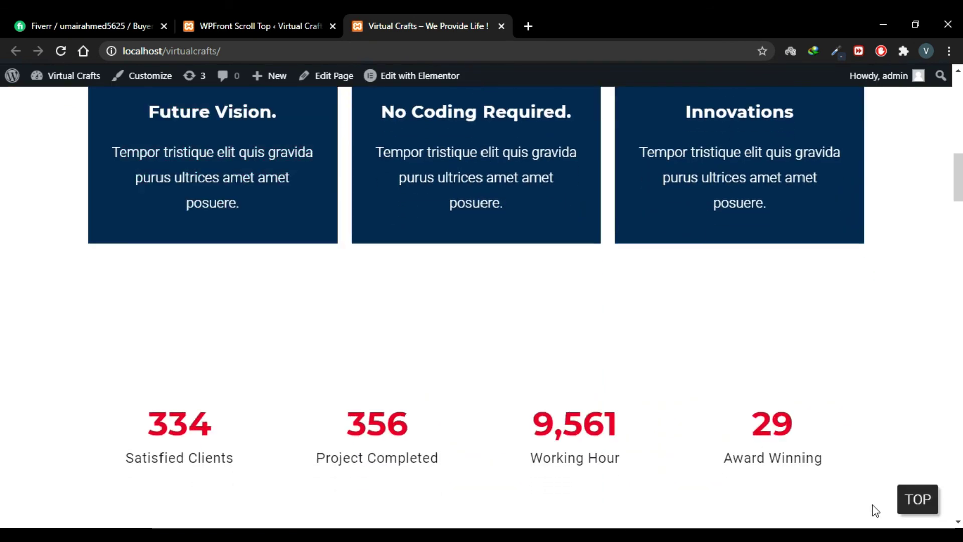
left_click(919, 500)
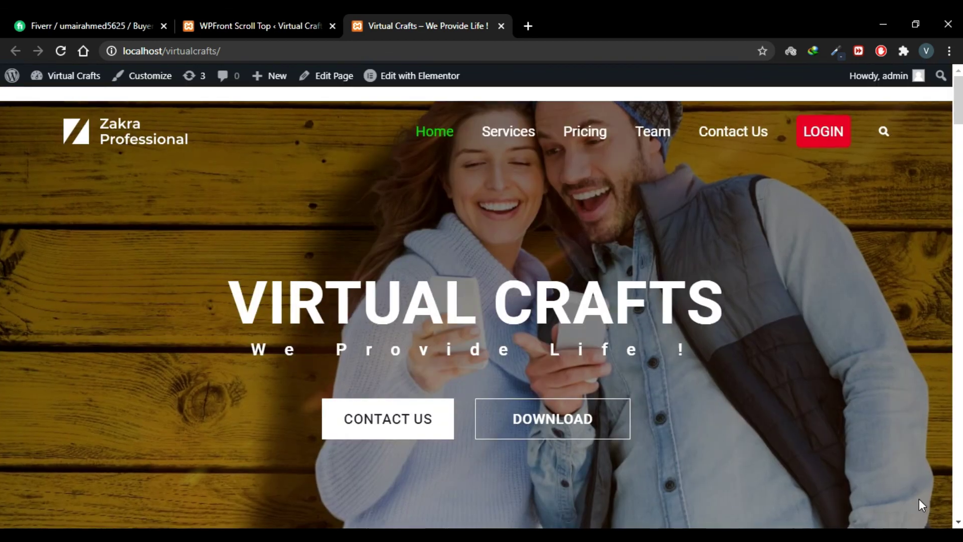
scroll(841, 360, "down", 4)
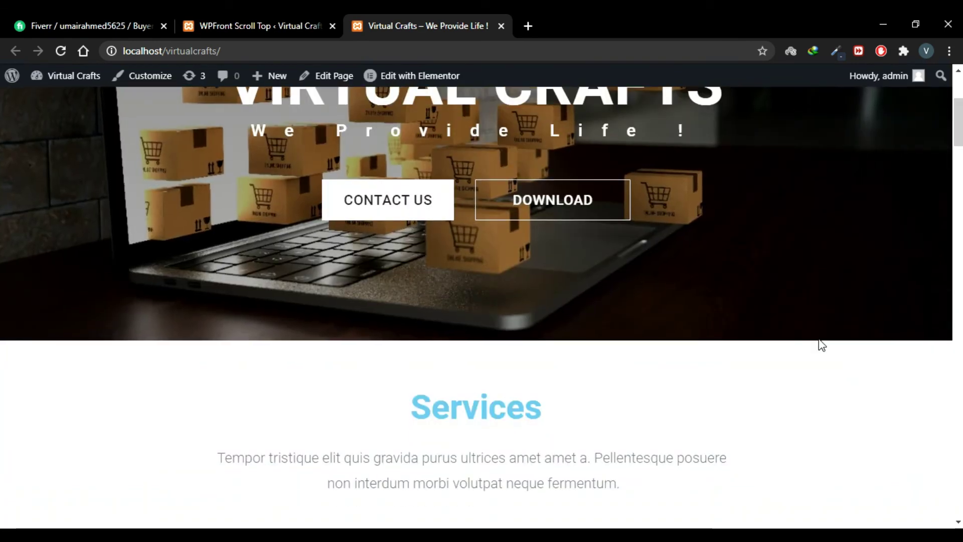
scroll(817, 344, "down", 6)
left_click(929, 501)
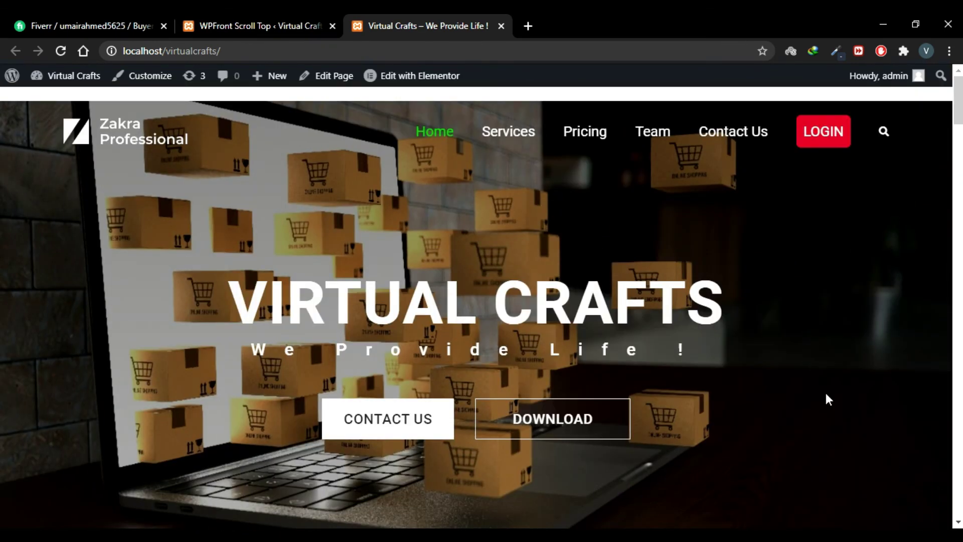